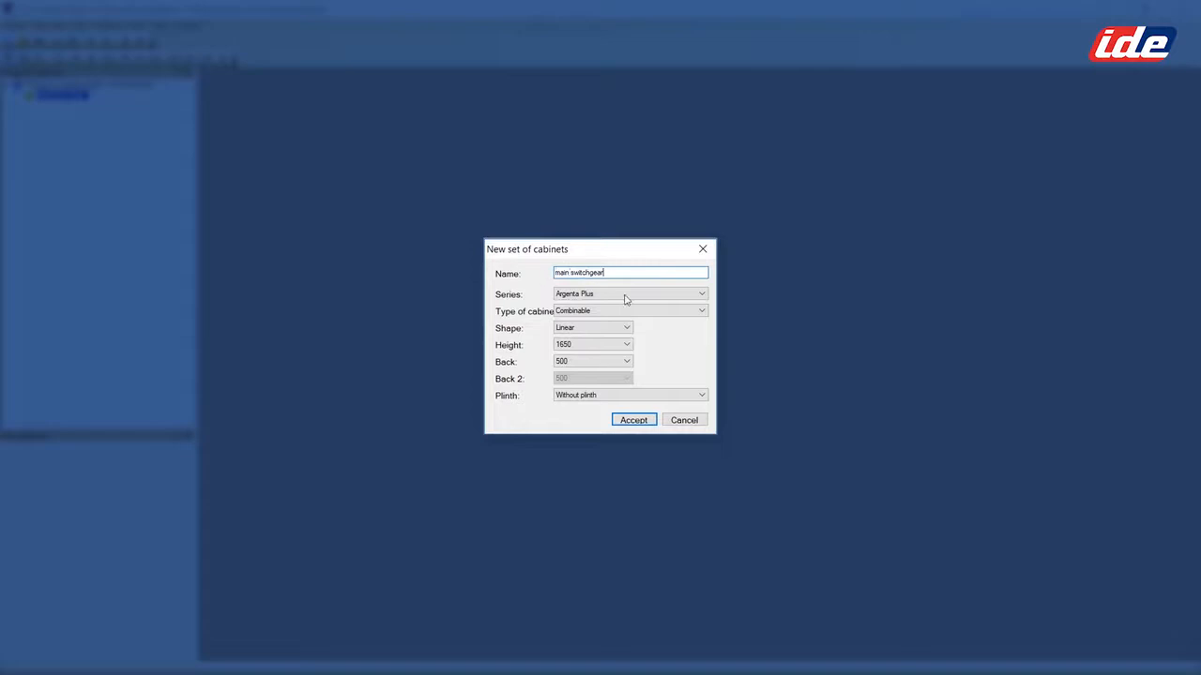
Keep the Argenta Plus series and the Combinable cabinet type for the new set of cabinets.
left_click(701, 295)
left_click(701, 297)
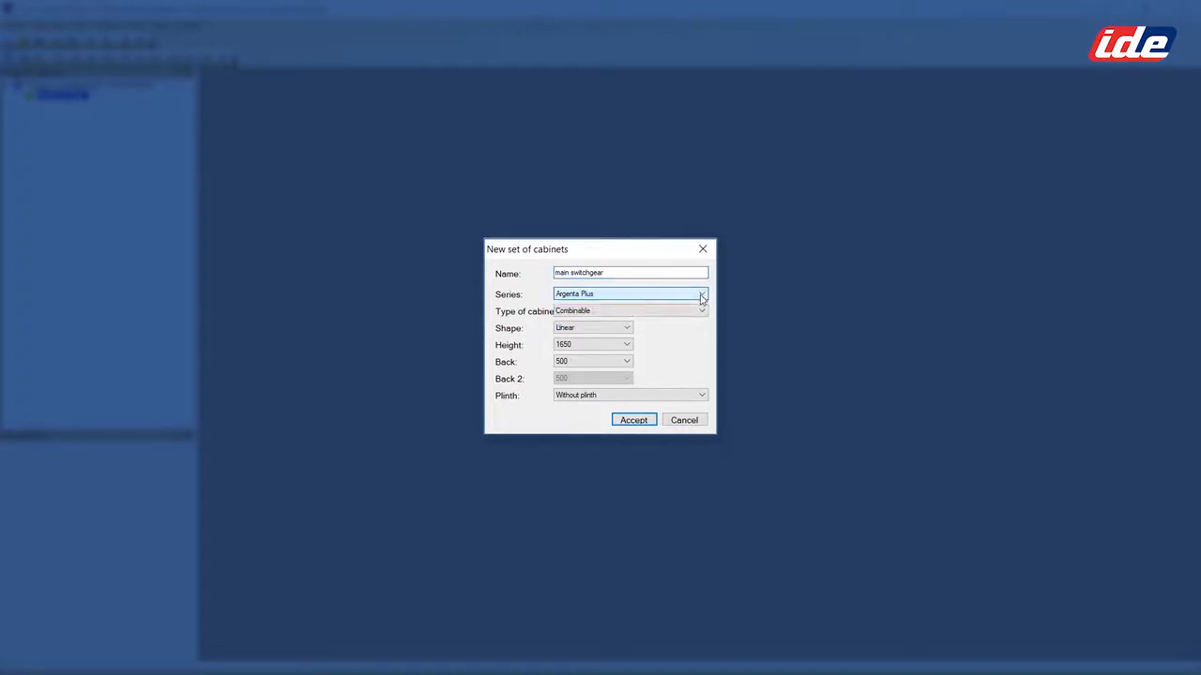
left_click(701, 311)
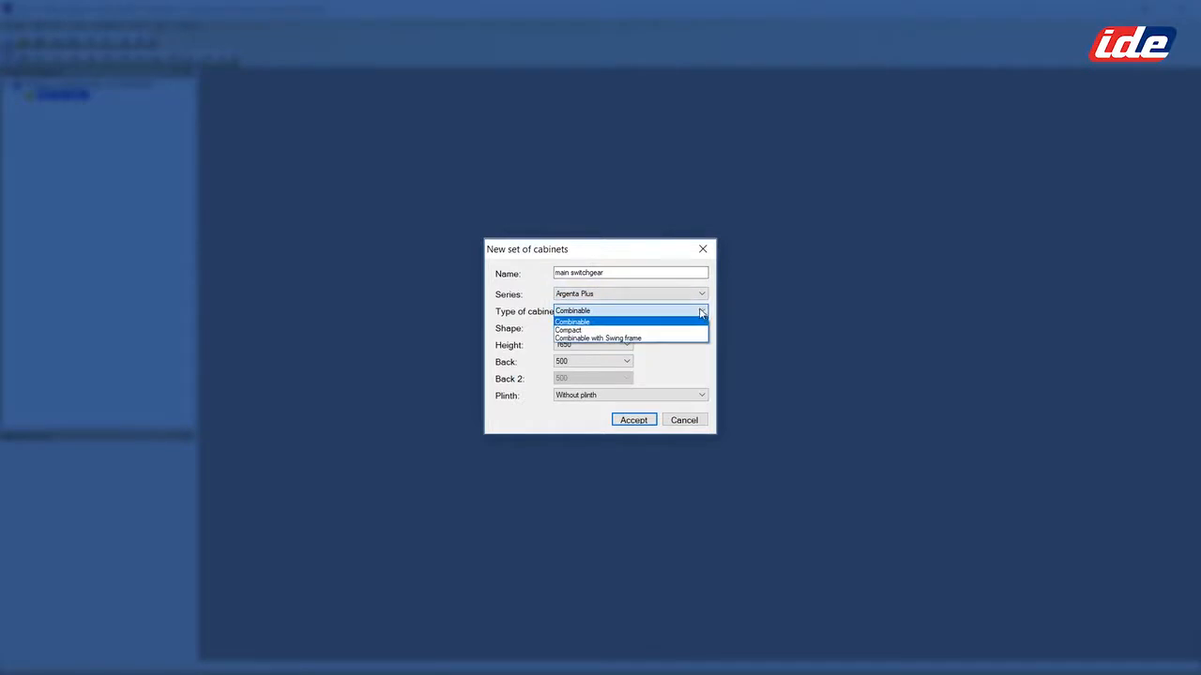
left_click(700, 313)
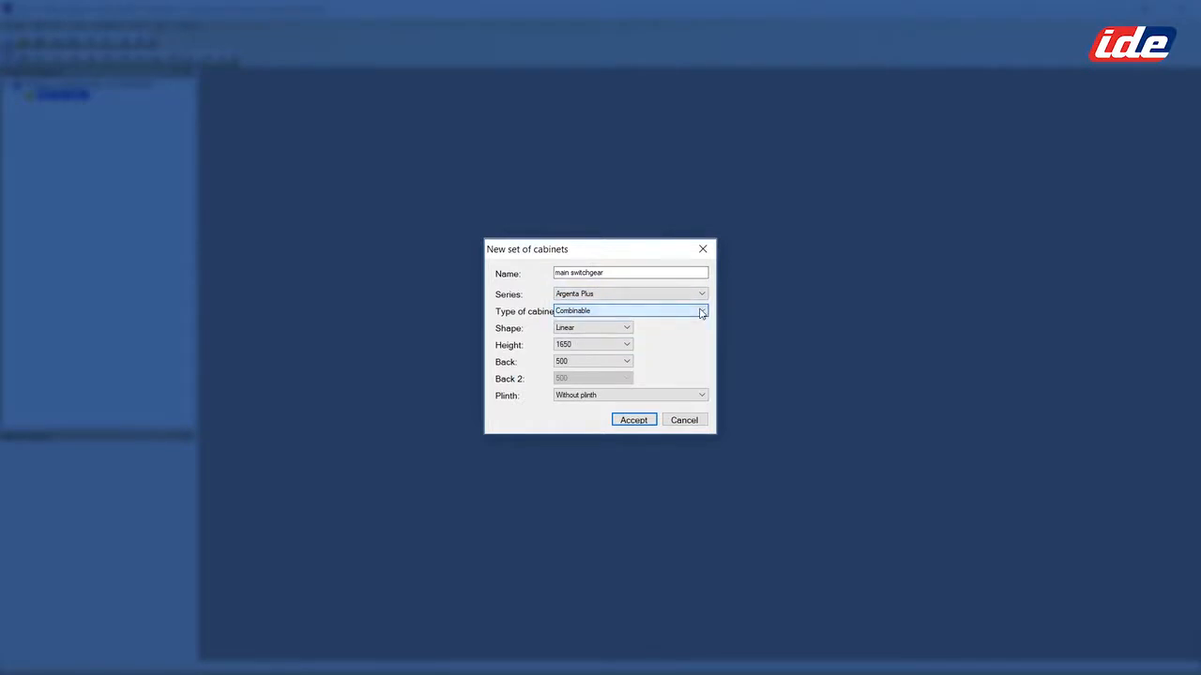
Set the cabinet set's height to 2000, back to 800 and plinth to 200-mm Plinth, and create the set.
left_click(626, 348)
left_click(614, 371)
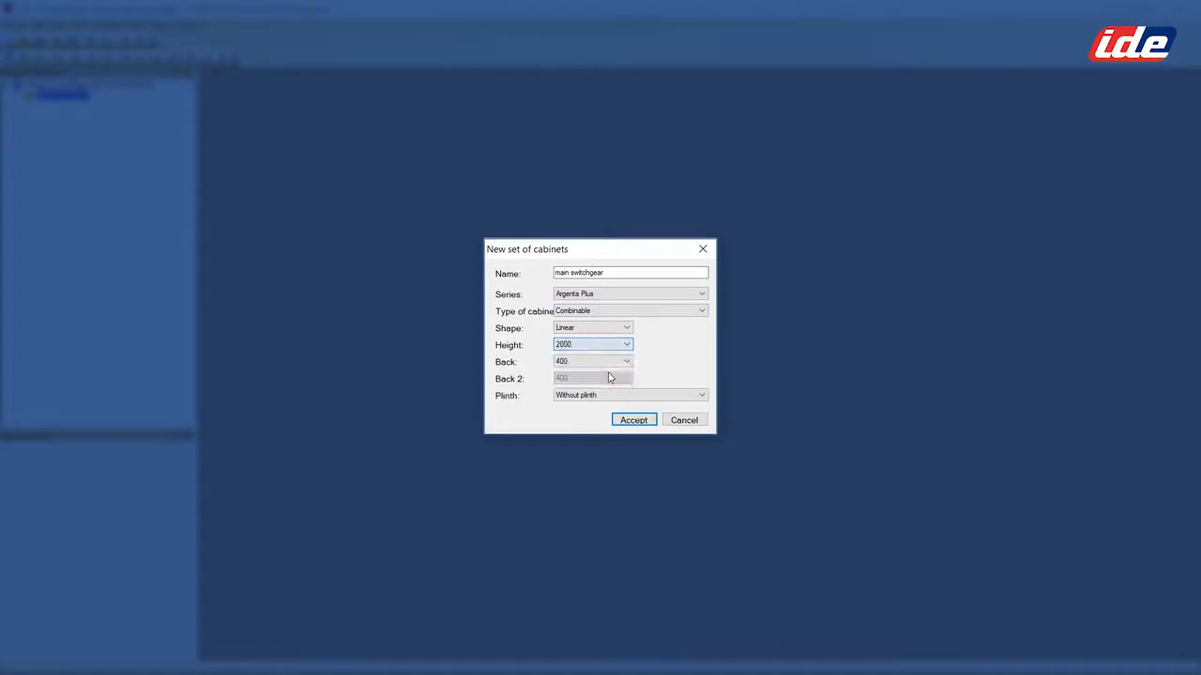
left_click(627, 363)
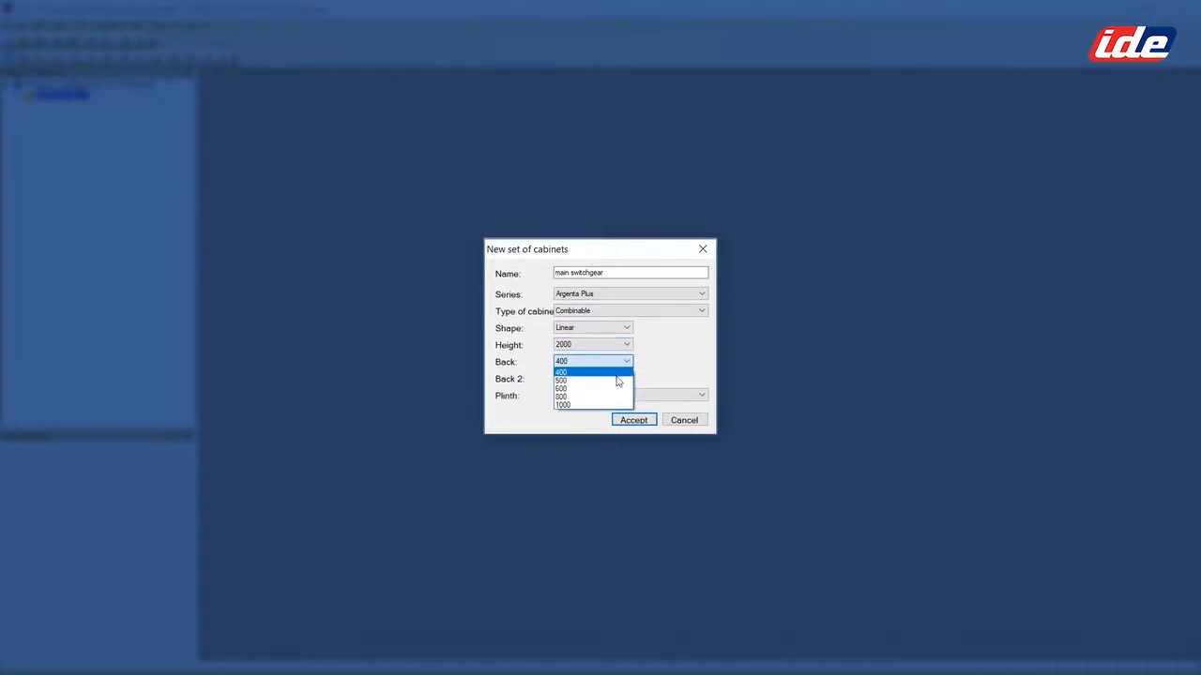
left_click(606, 398)
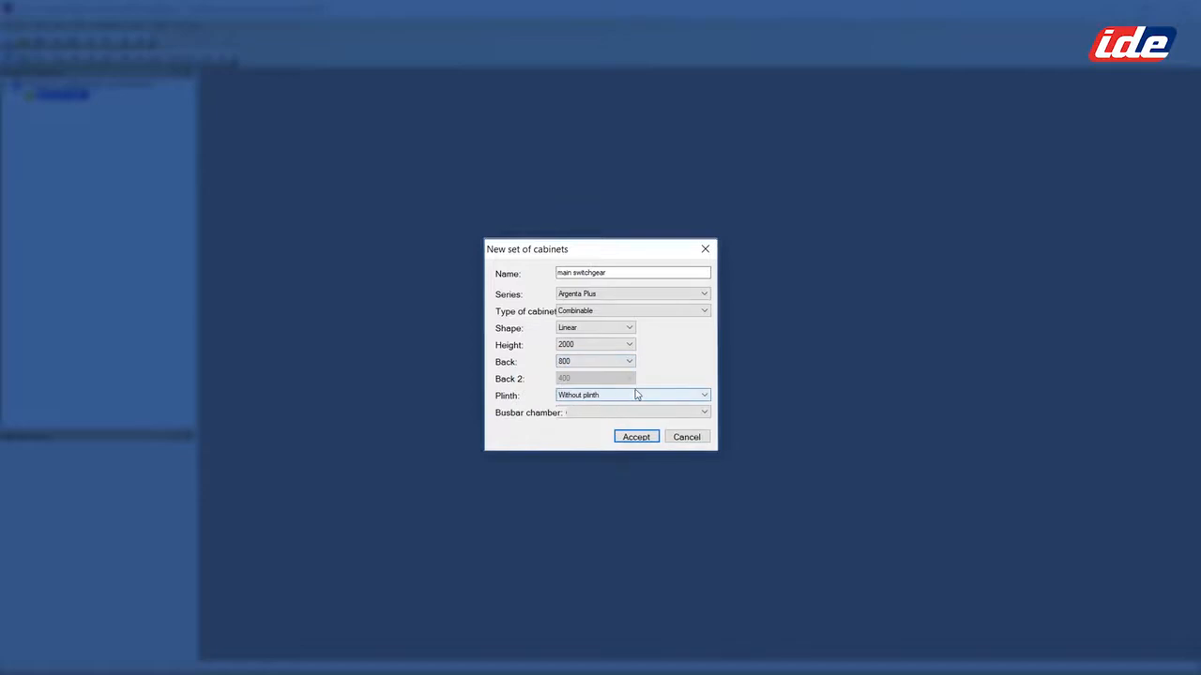
left_click(704, 396)
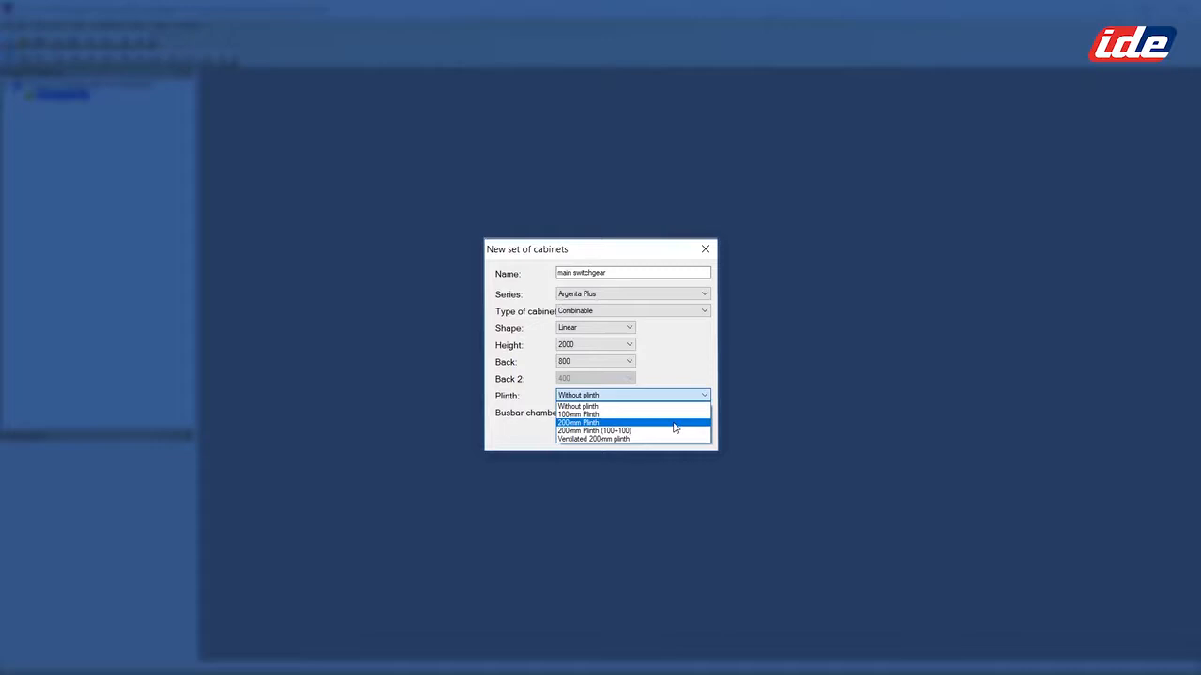
left_click(673, 424)
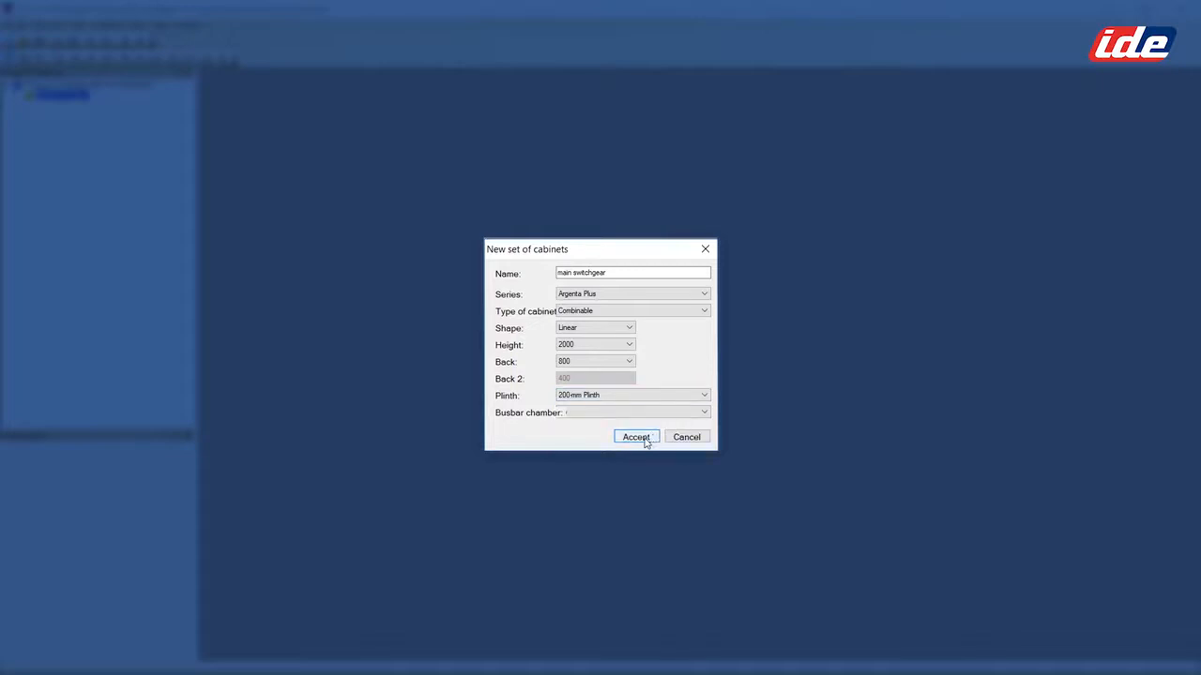
left_click(636, 437)
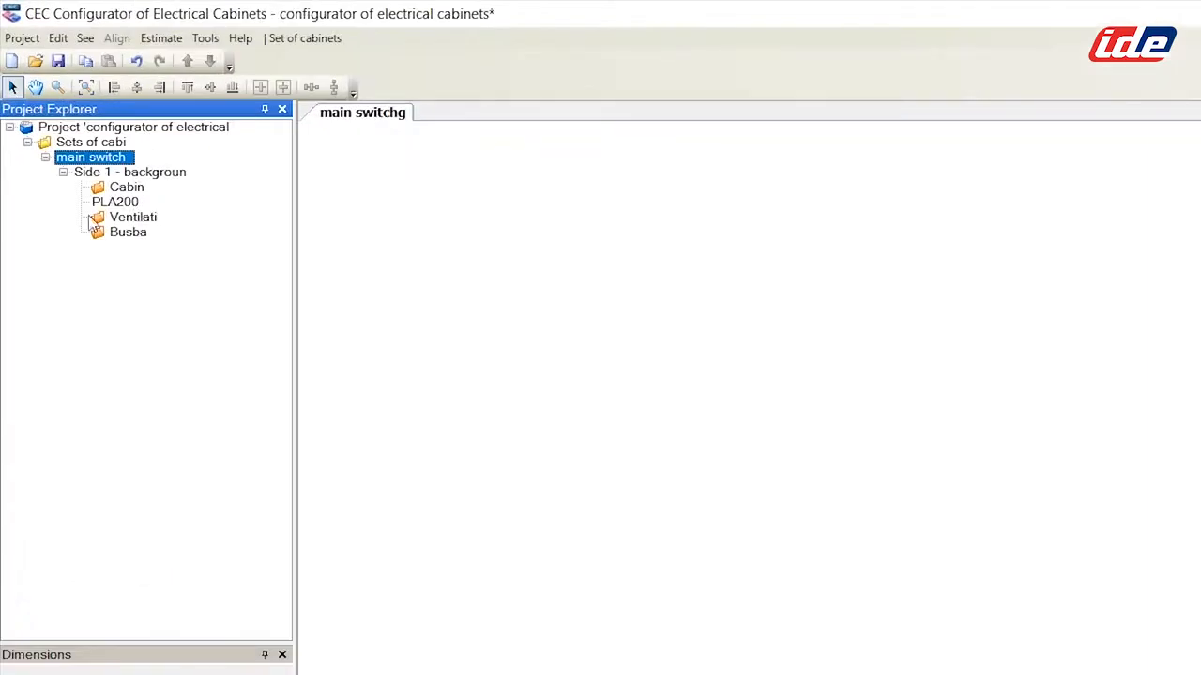
Start a new cabinet in the main switchgear set with width 800 and a transparent single door.
right_click(134, 189)
left_click(202, 199)
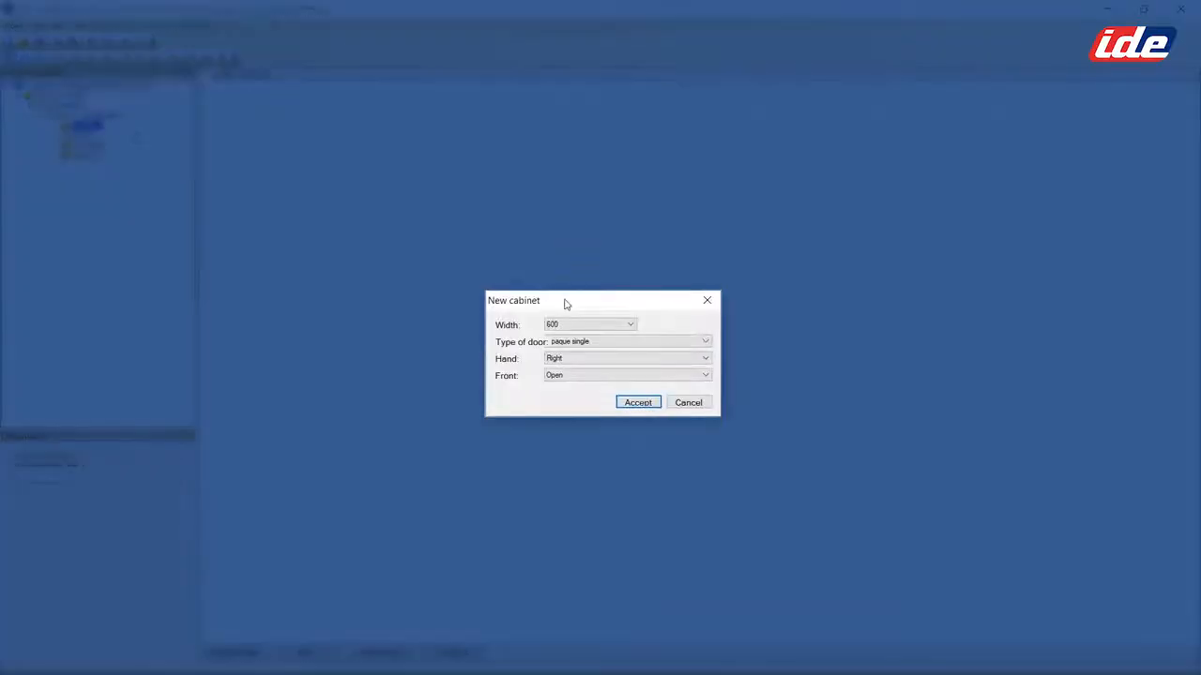
left_click(628, 327)
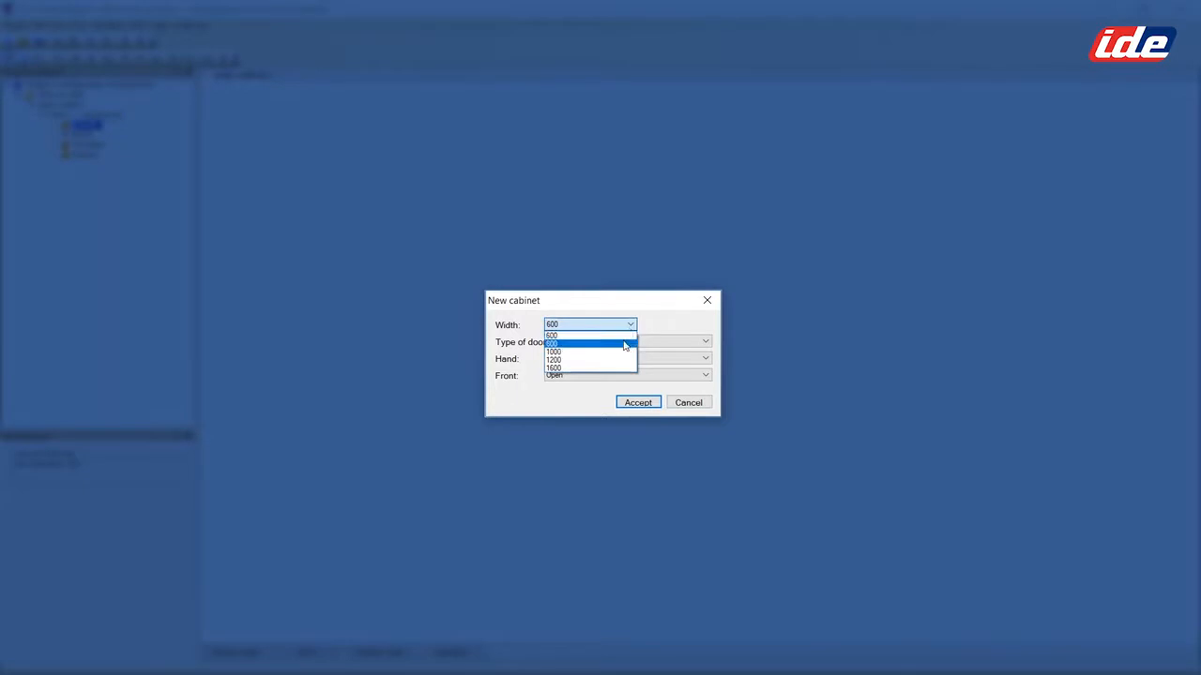
left_click(624, 345)
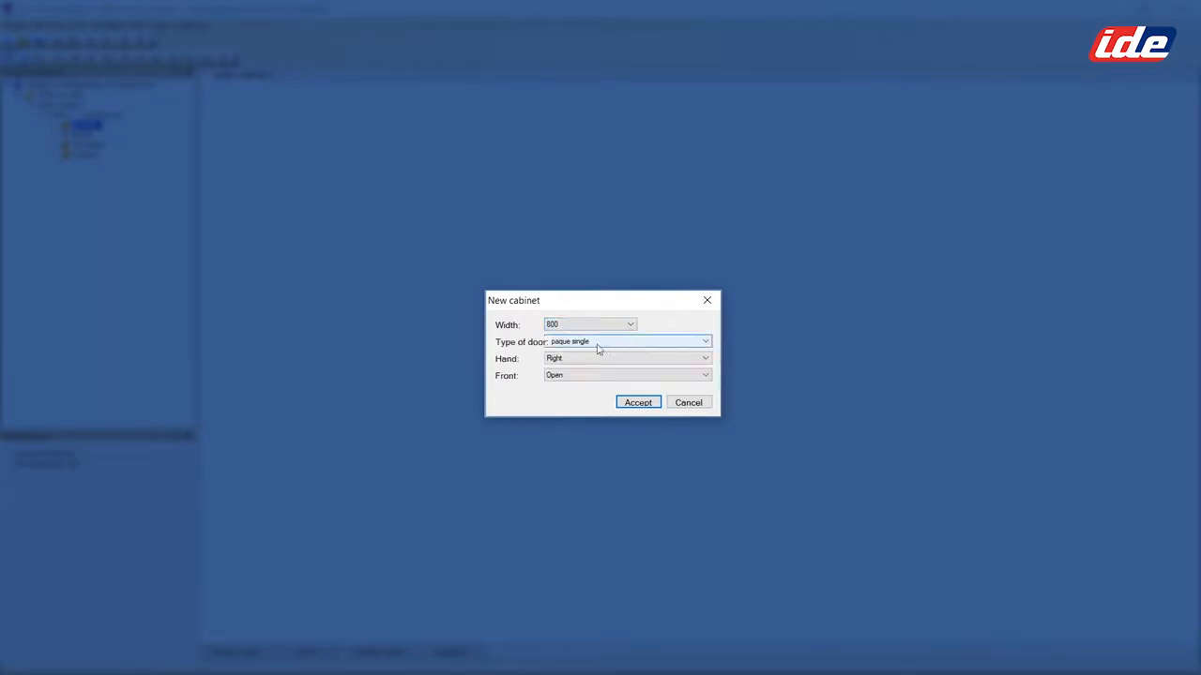
left_click(706, 342)
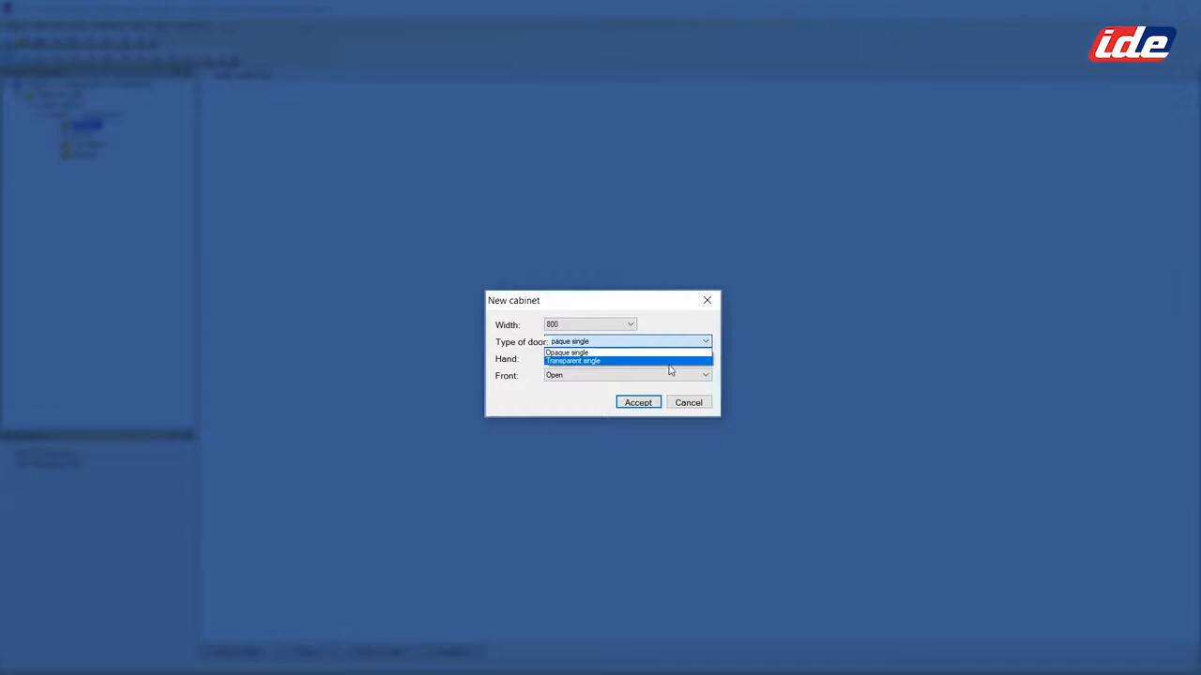
left_click(670, 362)
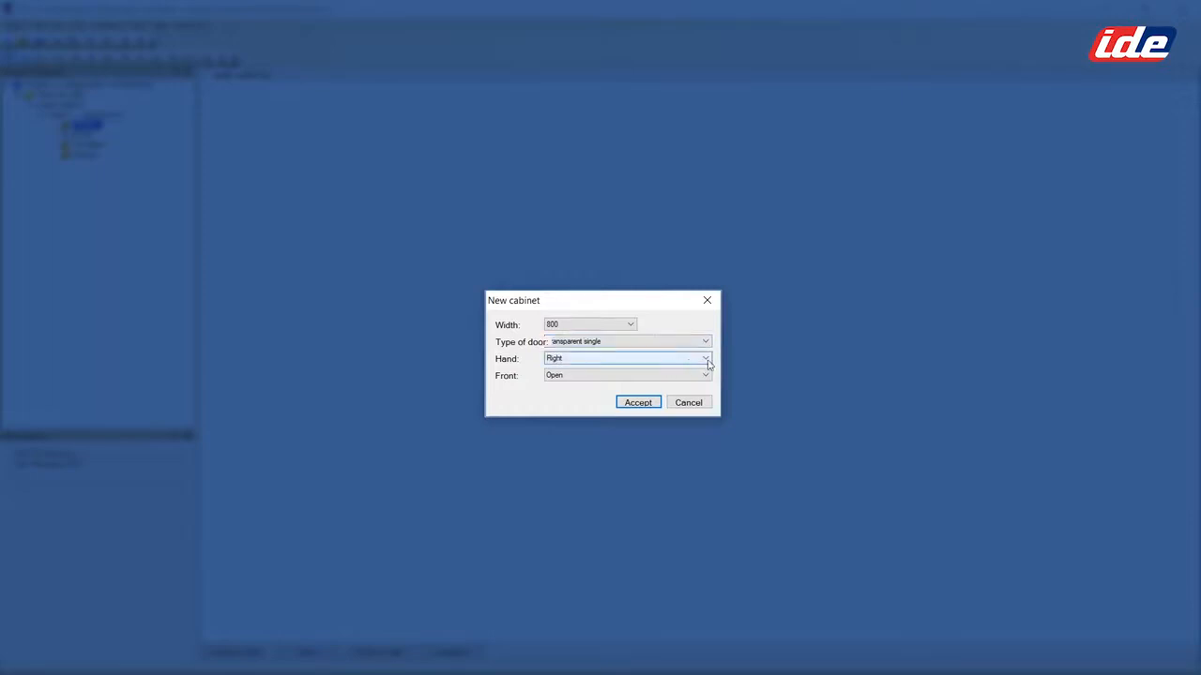
Keep the door hand Right, set the front to Modular frame without partition, and create the cabinet.
left_click(707, 361)
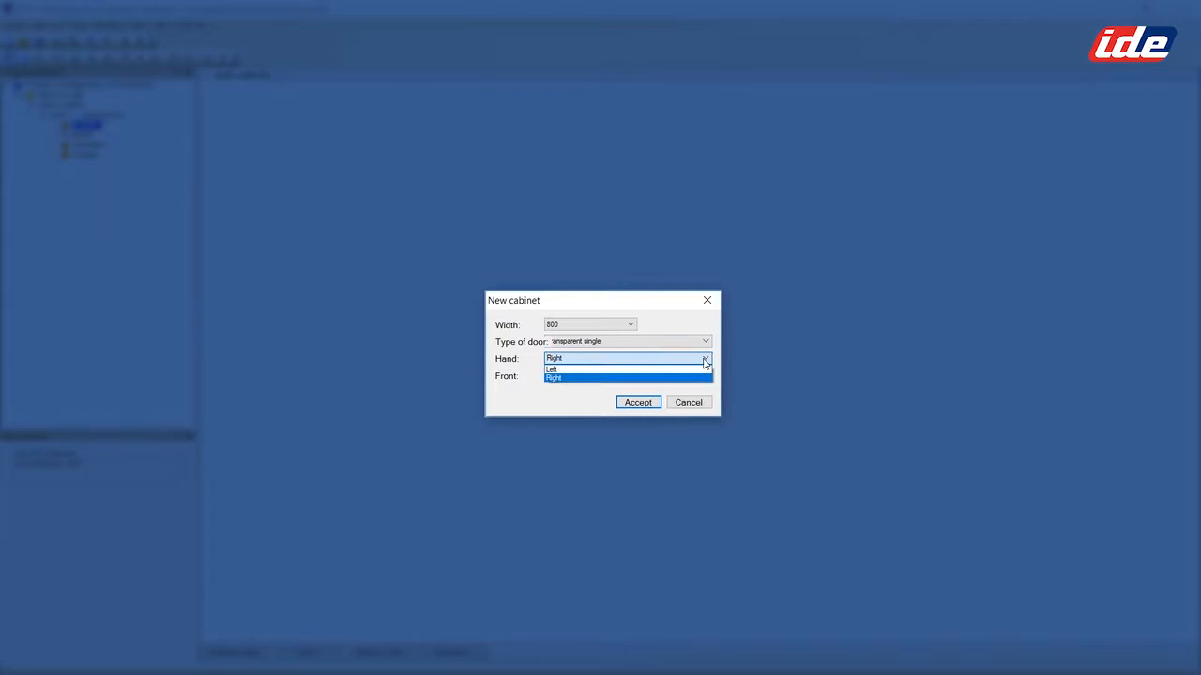
left_click(705, 362)
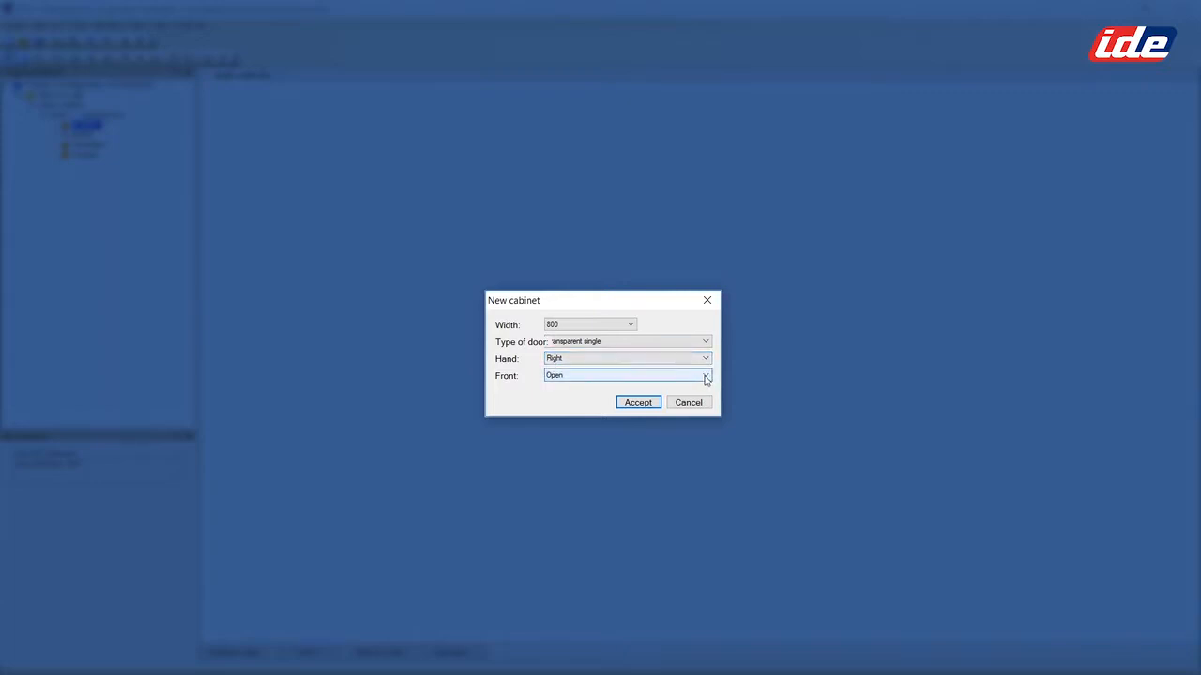
left_click(705, 376)
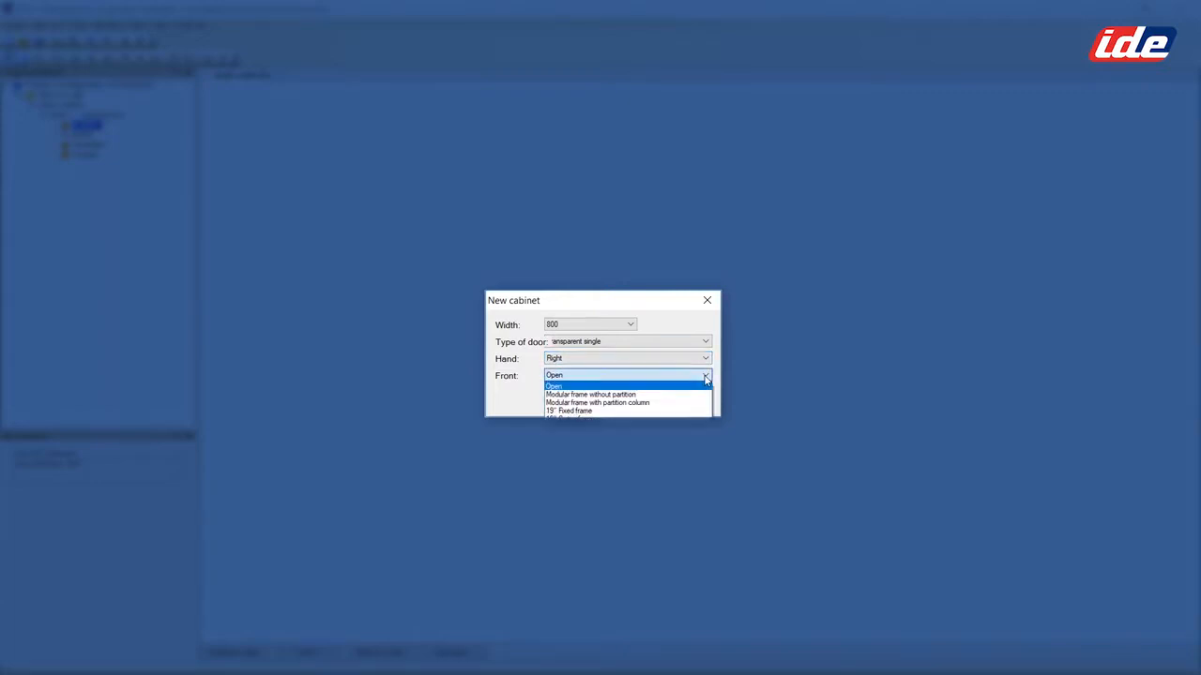
left_click(658, 395)
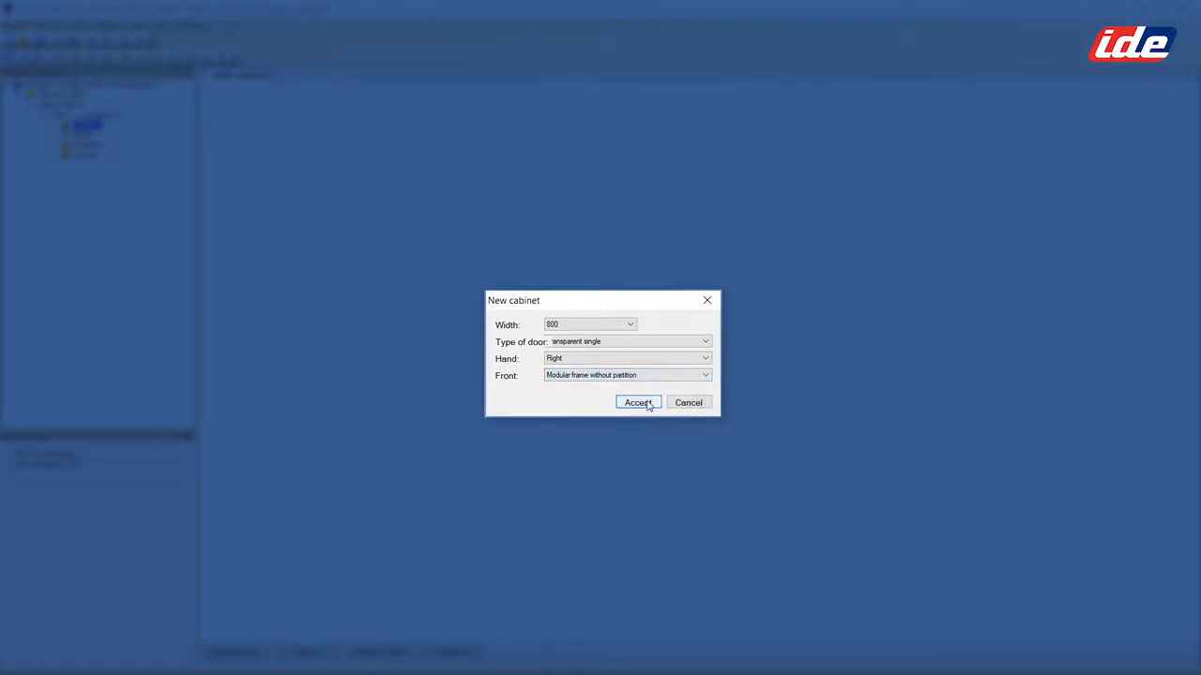
left_click(644, 406)
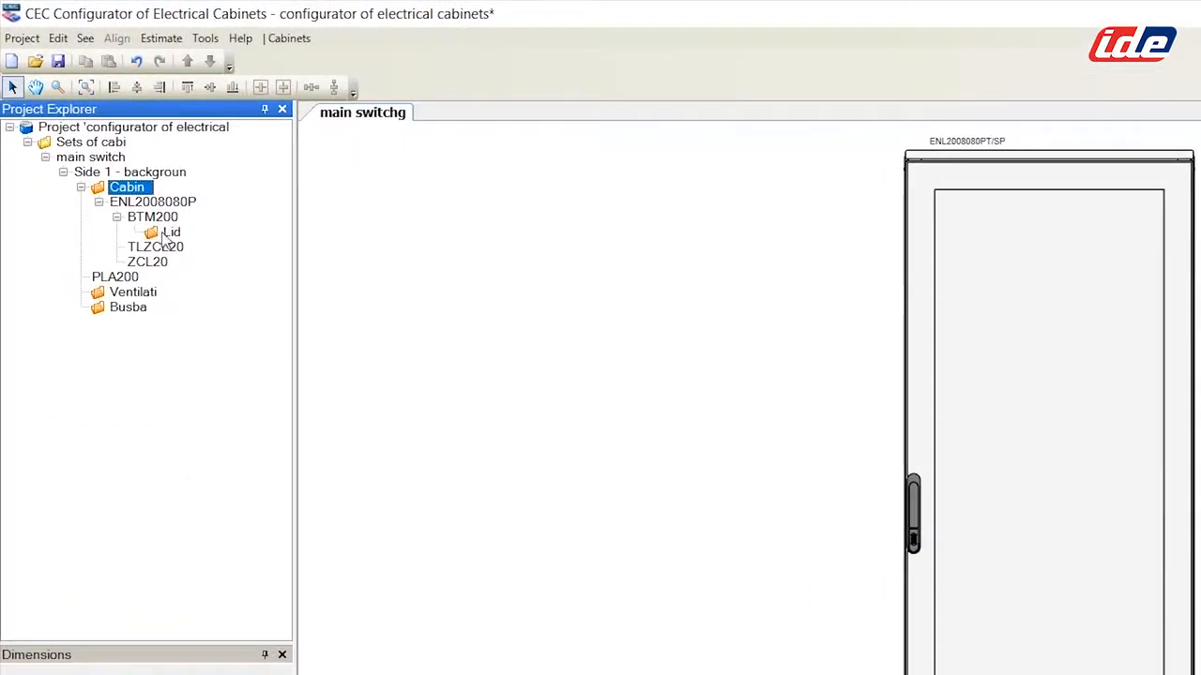
Insert the vertical open frame circuit breaker BA/4P_V into the cabinet's lids and check it in the interior and front views.
right_click(169, 233)
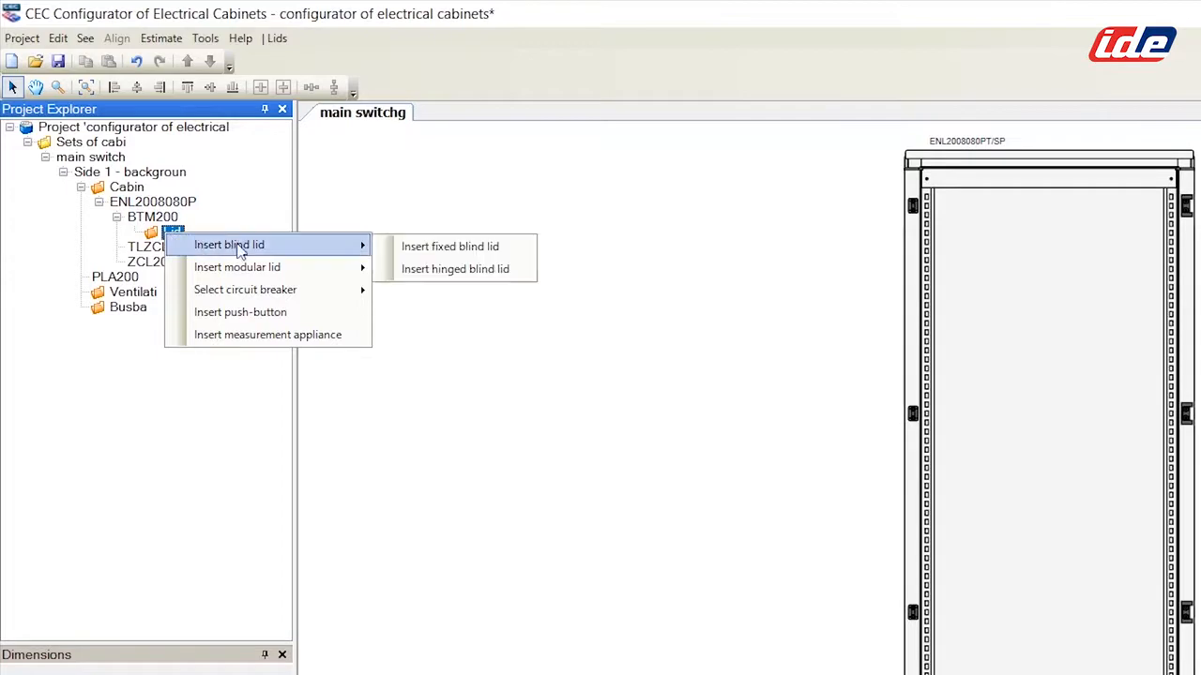
mouse_move(272, 295)
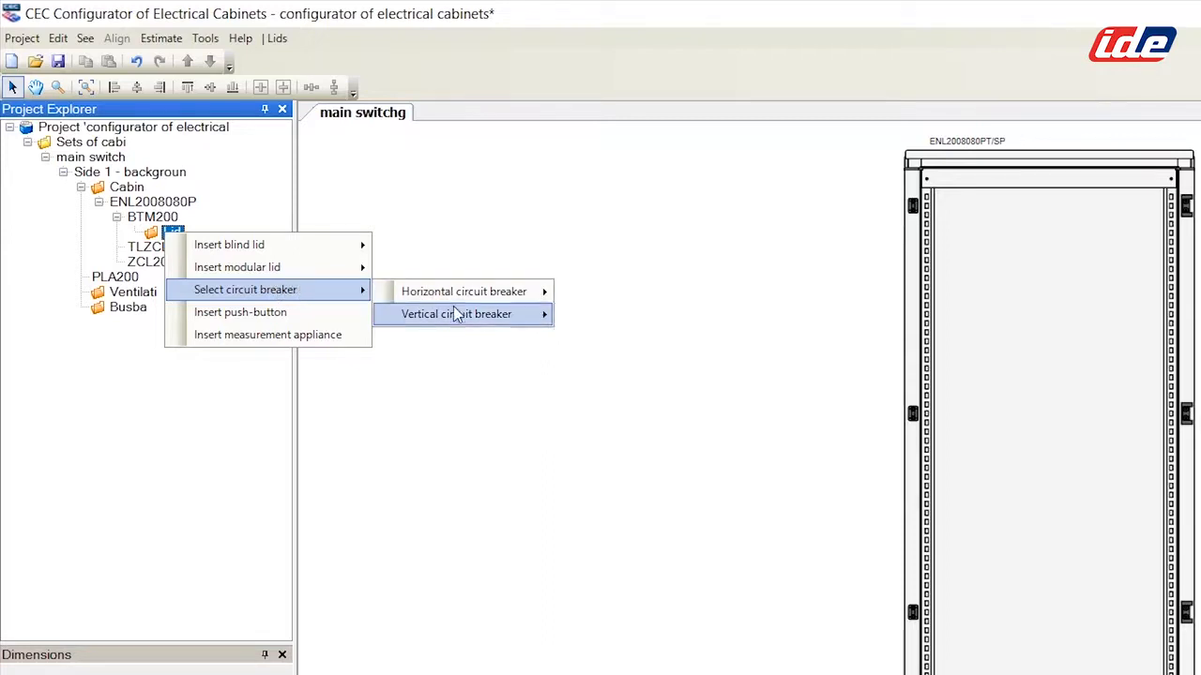
mouse_move(457, 316)
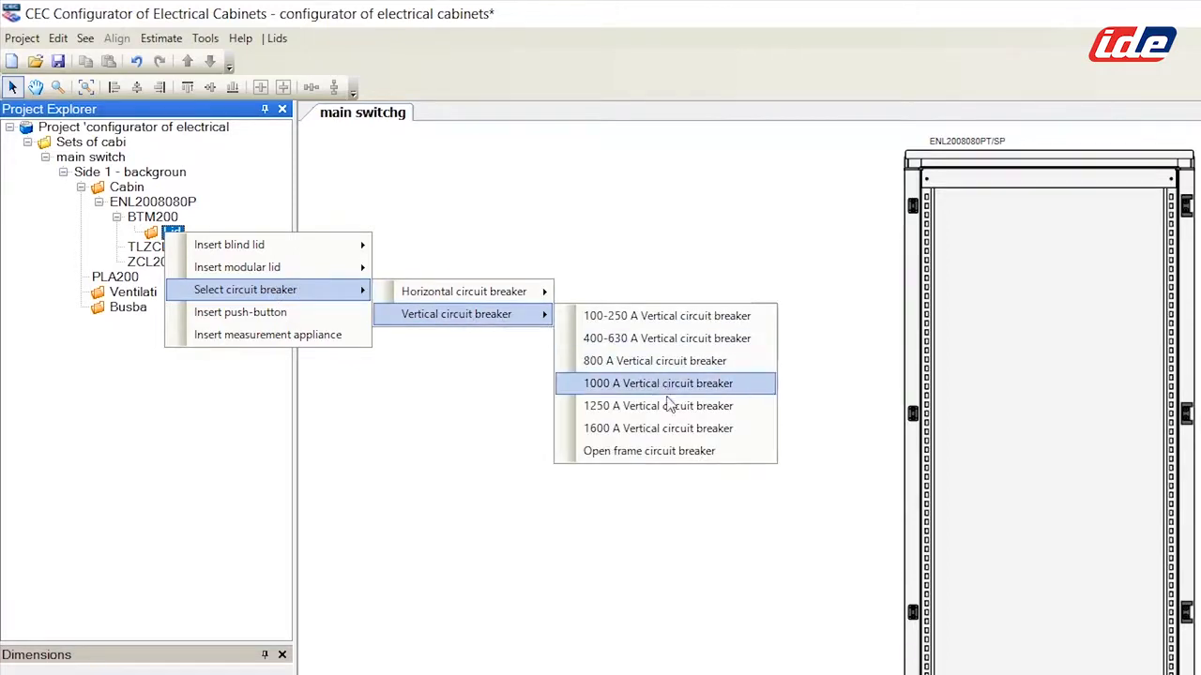
left_click(672, 451)
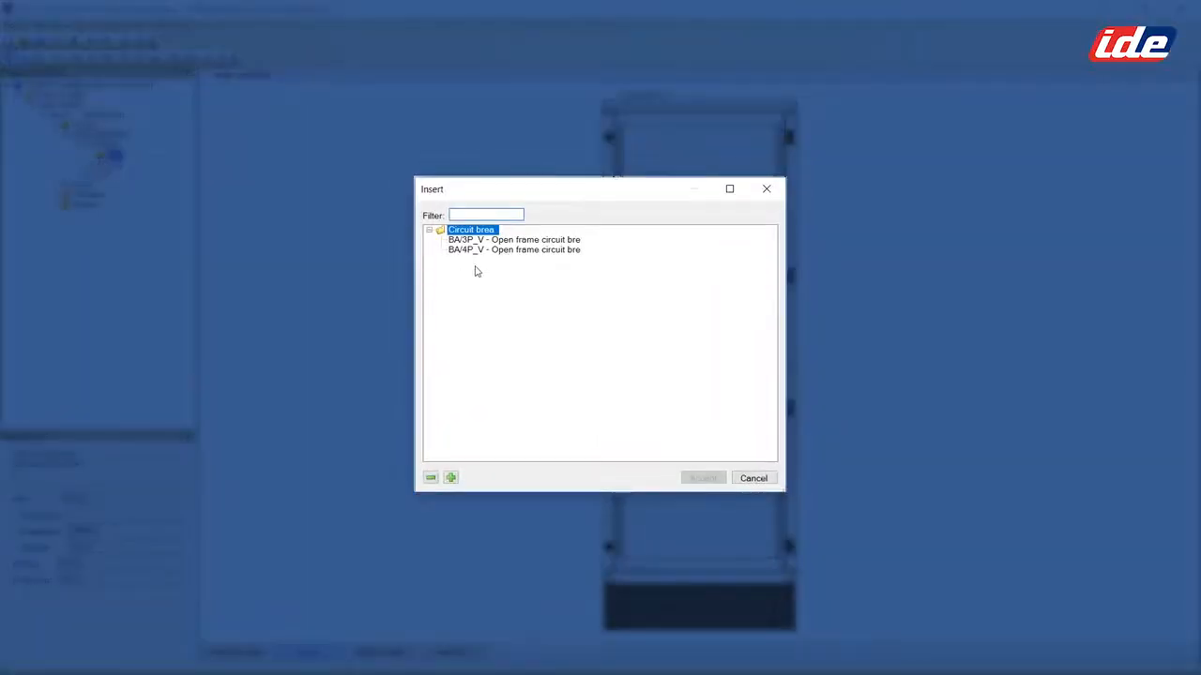
left_click(503, 251)
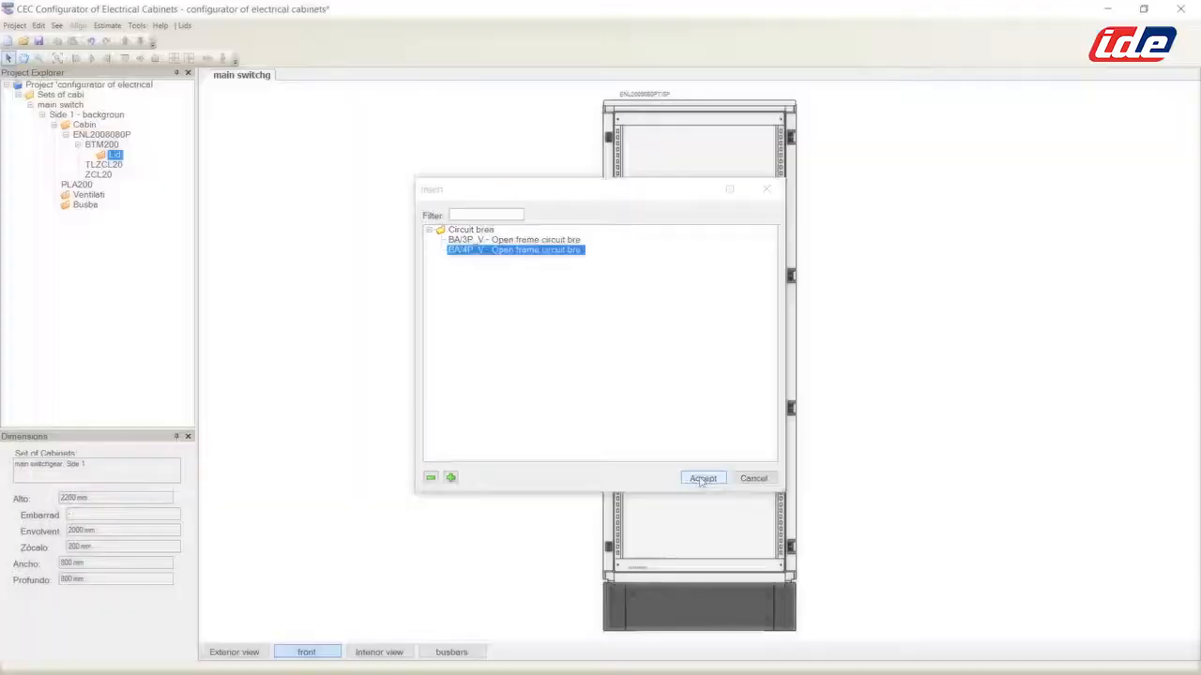
left_click(701, 479)
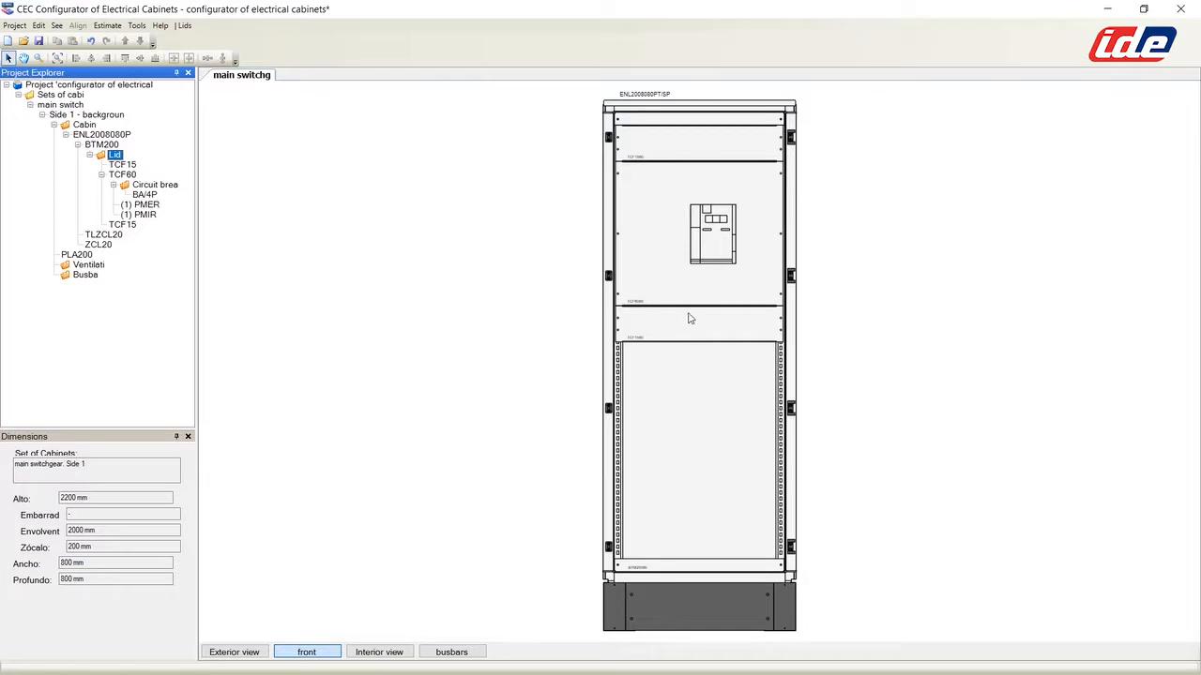
left_click(358, 656)
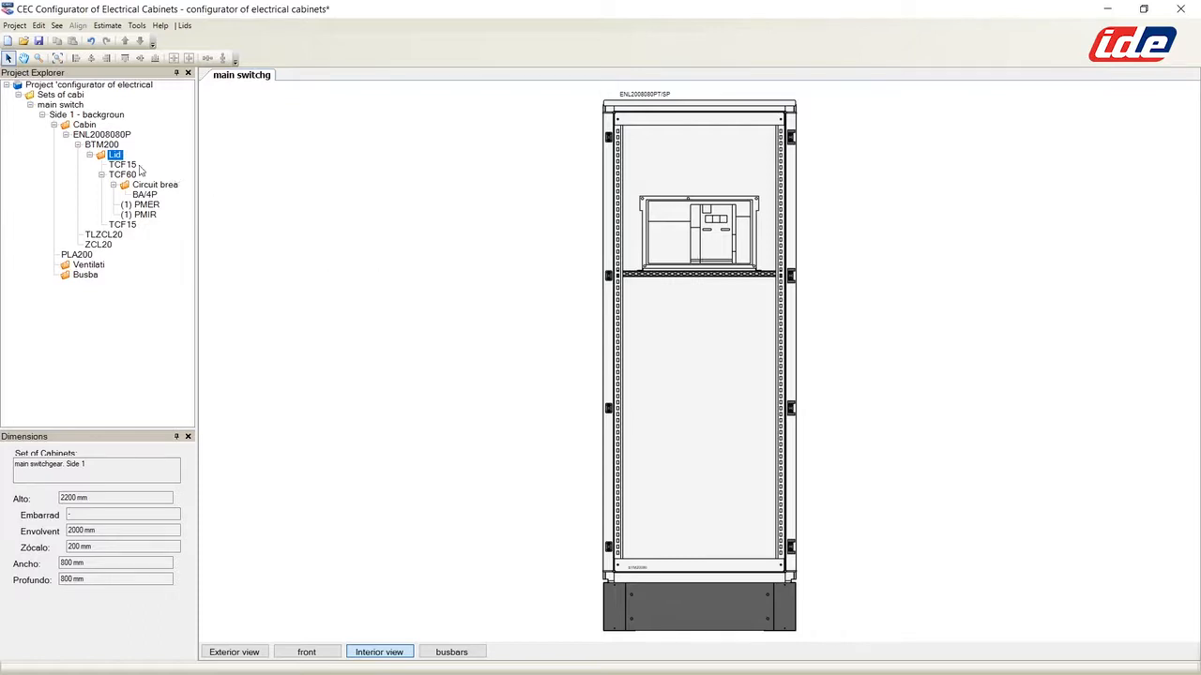
left_click(305, 652)
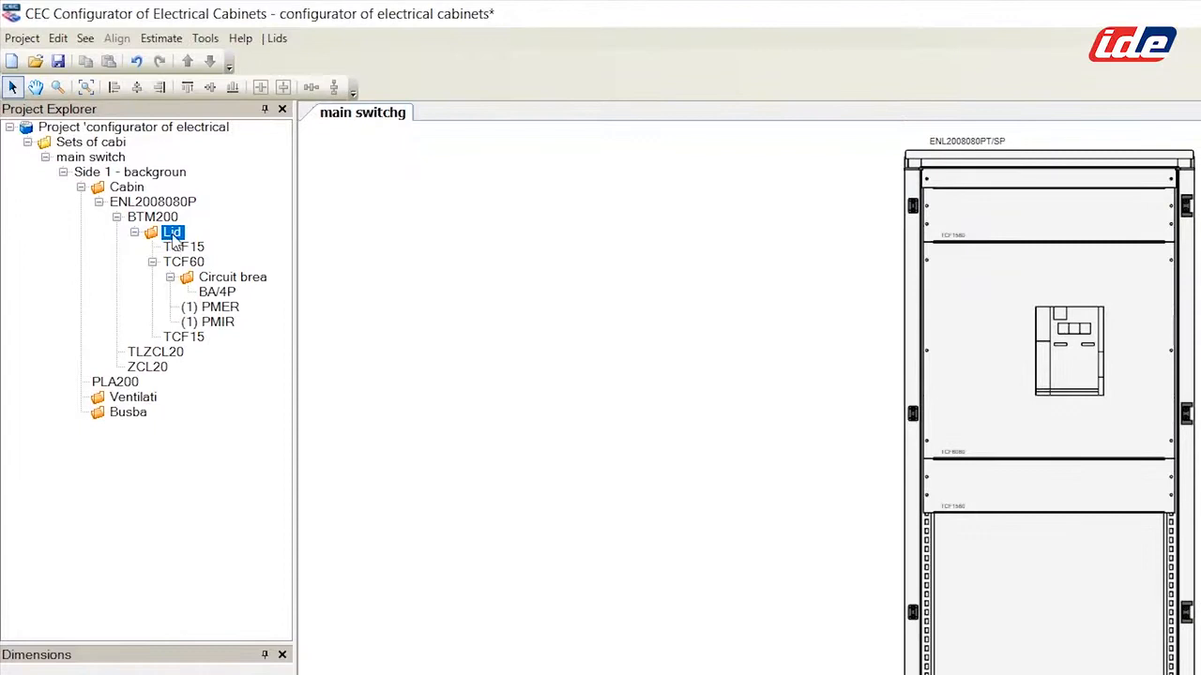
Insert one TCF2080 fixed blind lid into the cabinet's modular frame.
right_click(173, 233)
mouse_move(223, 255)
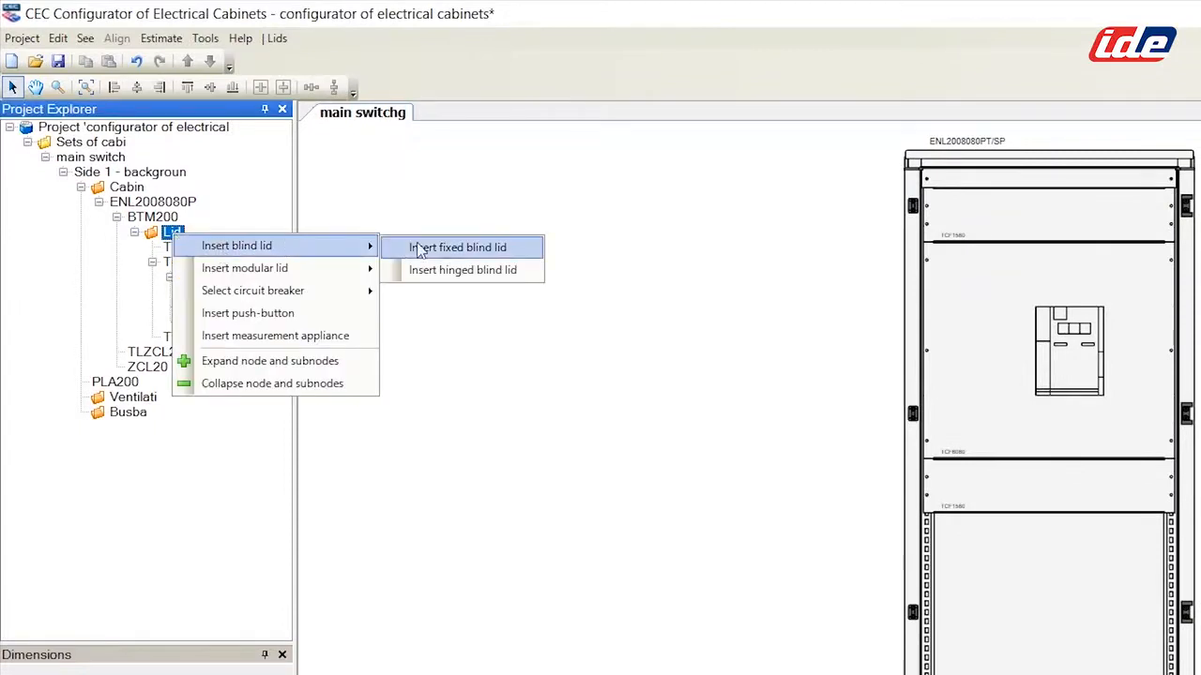
left_click(441, 247)
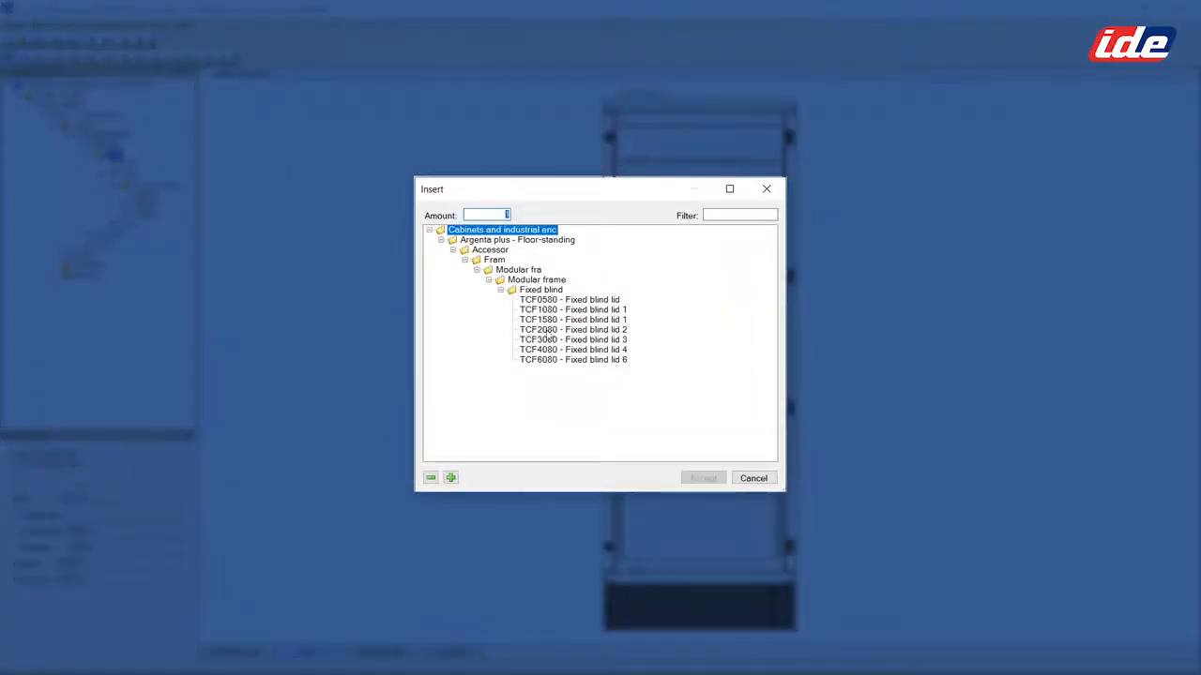
left_click(551, 332)
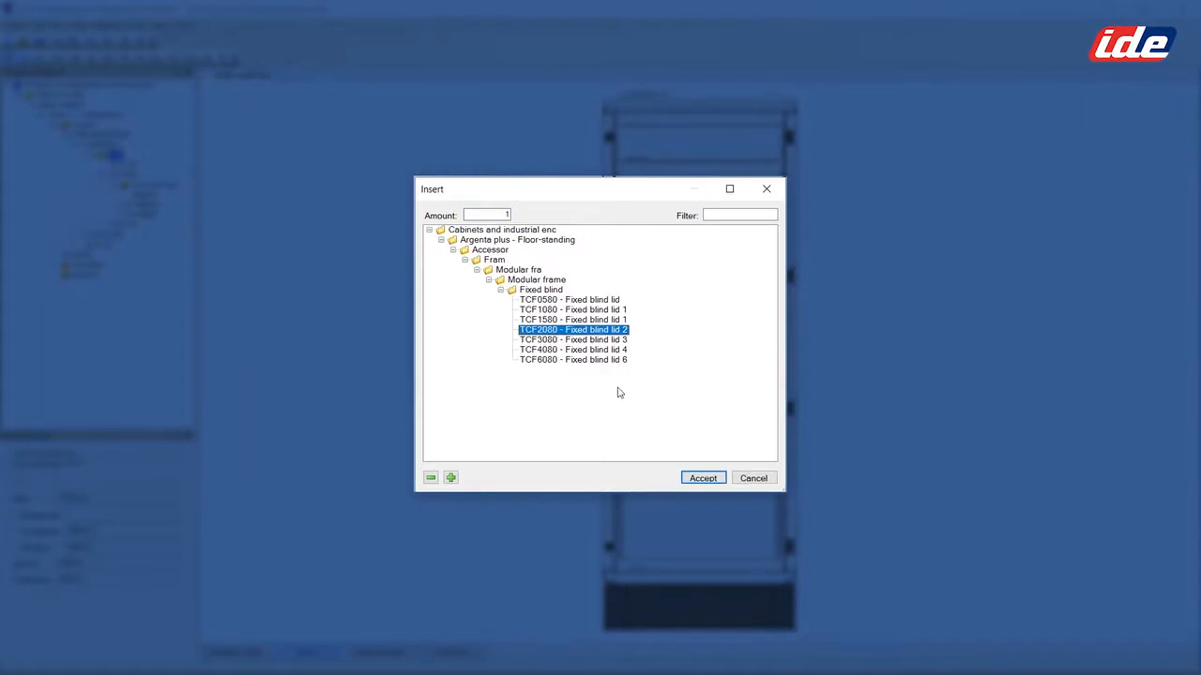
left_click(703, 478)
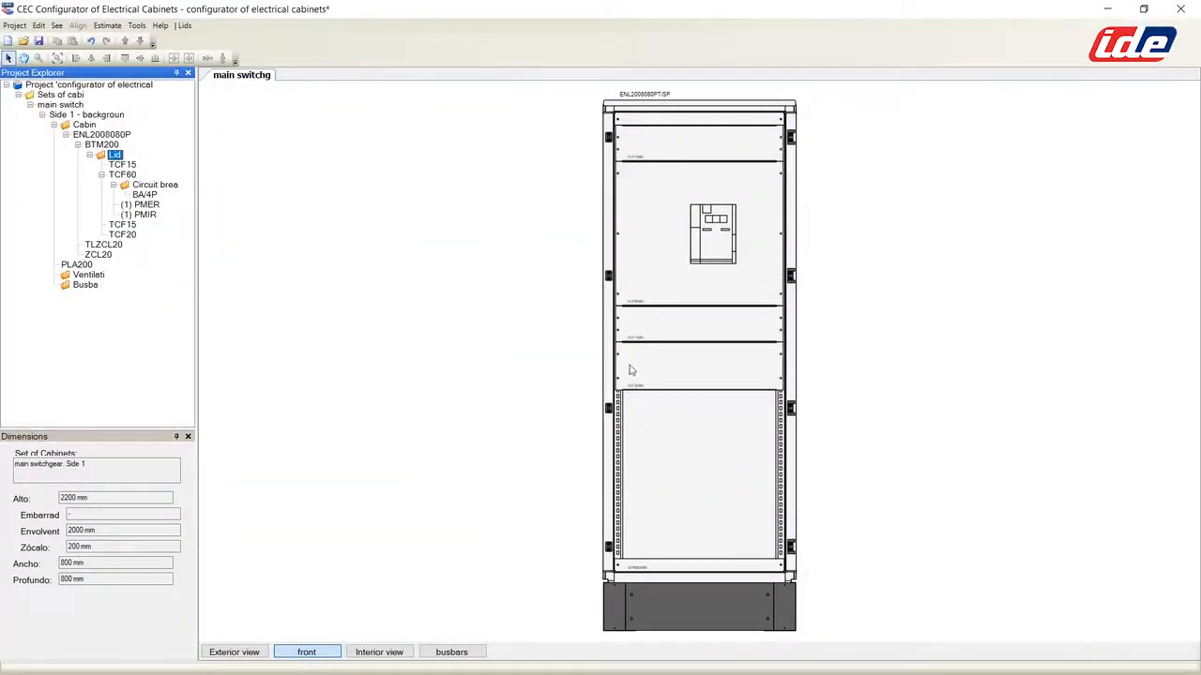
Move the TCF2080 blind lid up to the first position above all other lids.
left_click(660, 382)
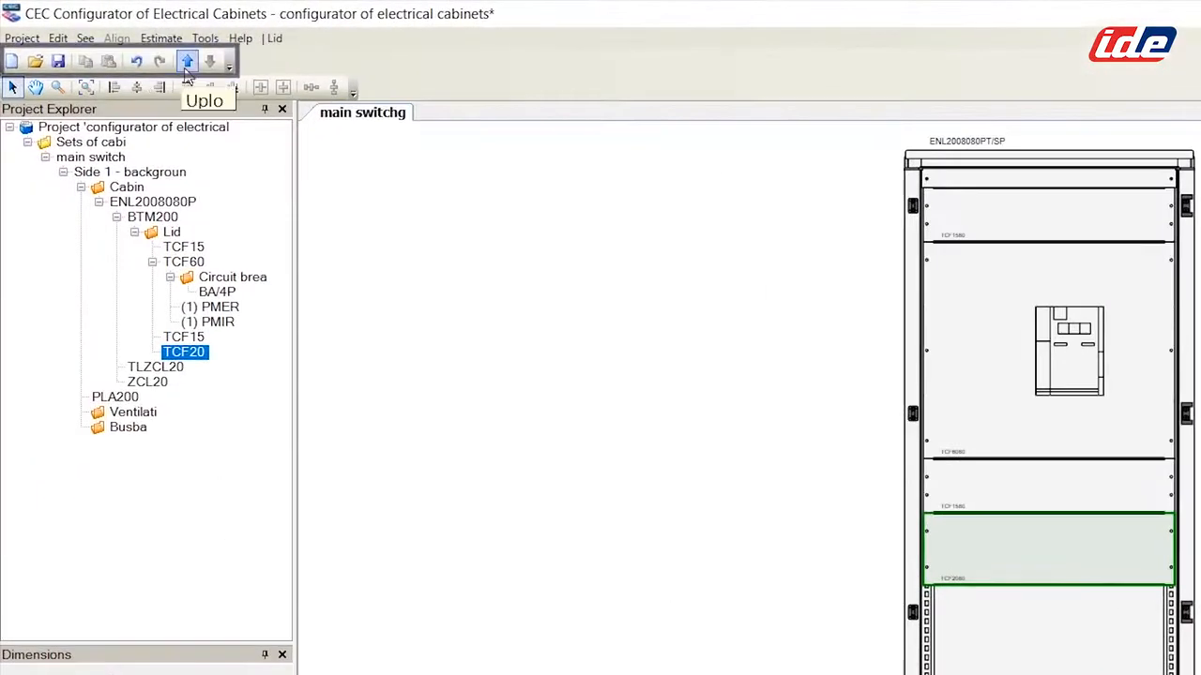
left_click(124, 44)
left_click(187, 62)
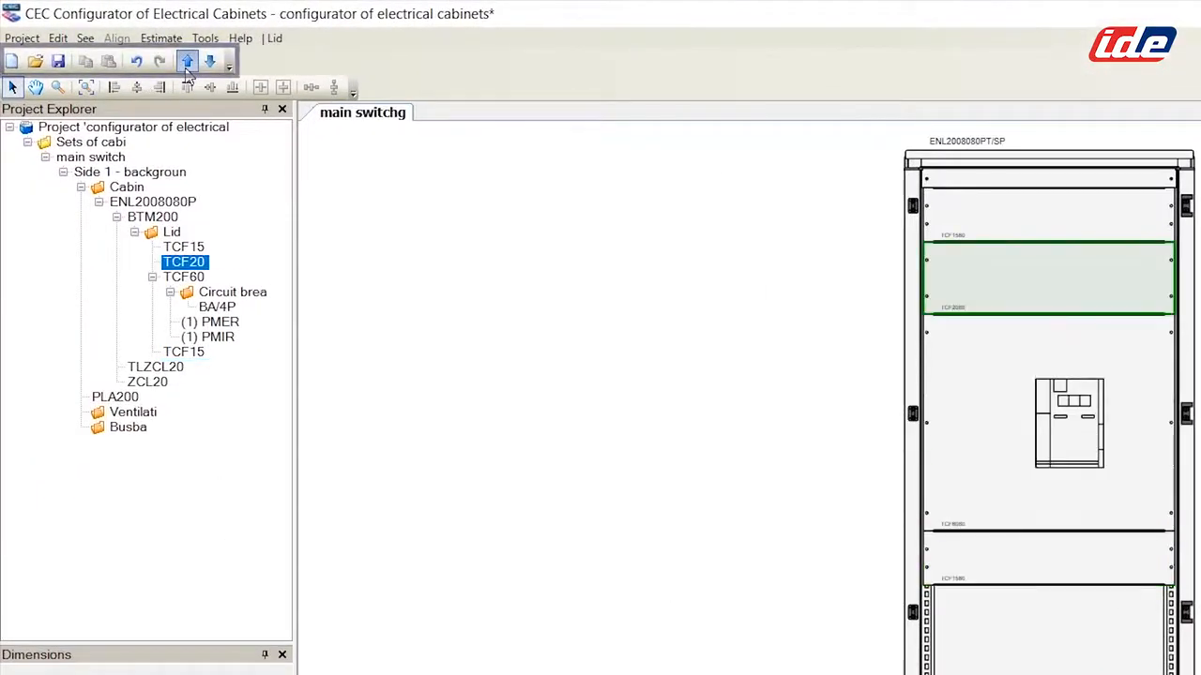
left_click(186, 62)
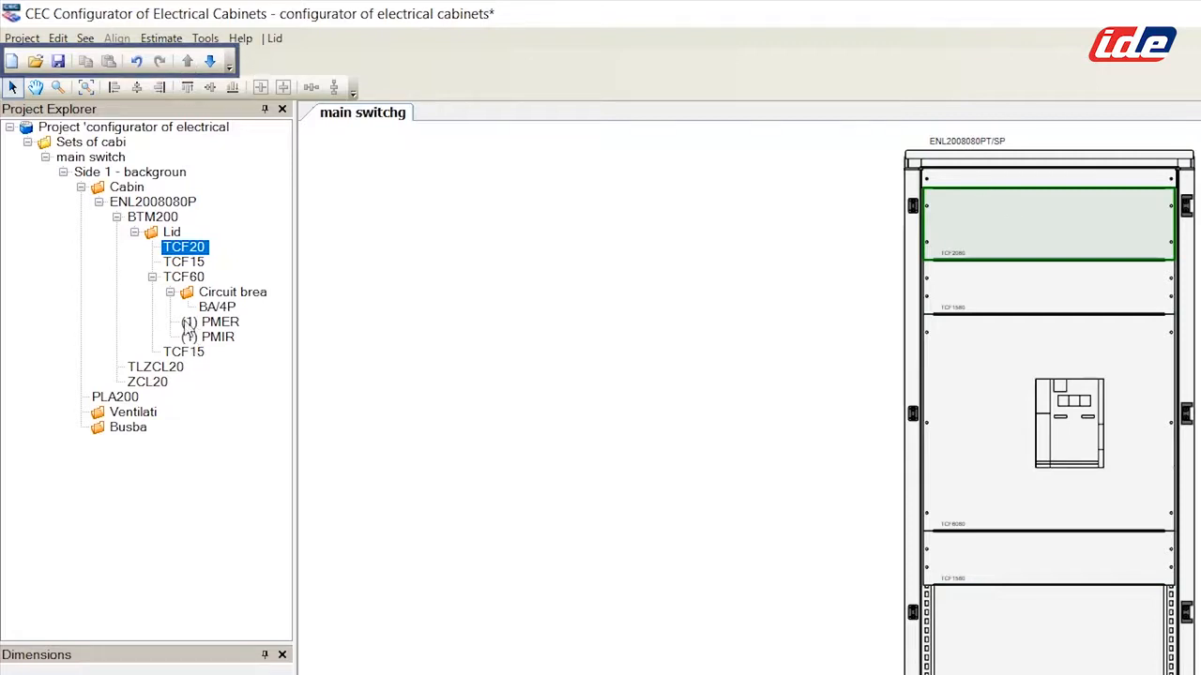
Insert one TMF2080 fixed modular lid into the cabinet's modular frame.
right_click(174, 230)
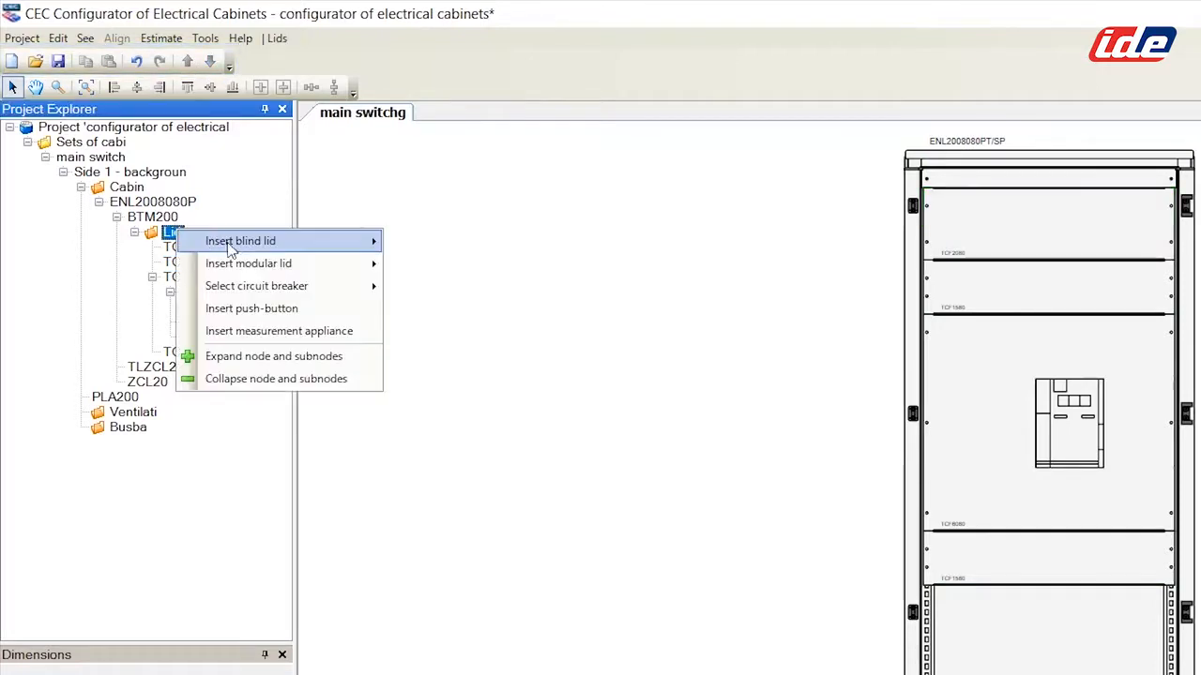
mouse_move(316, 263)
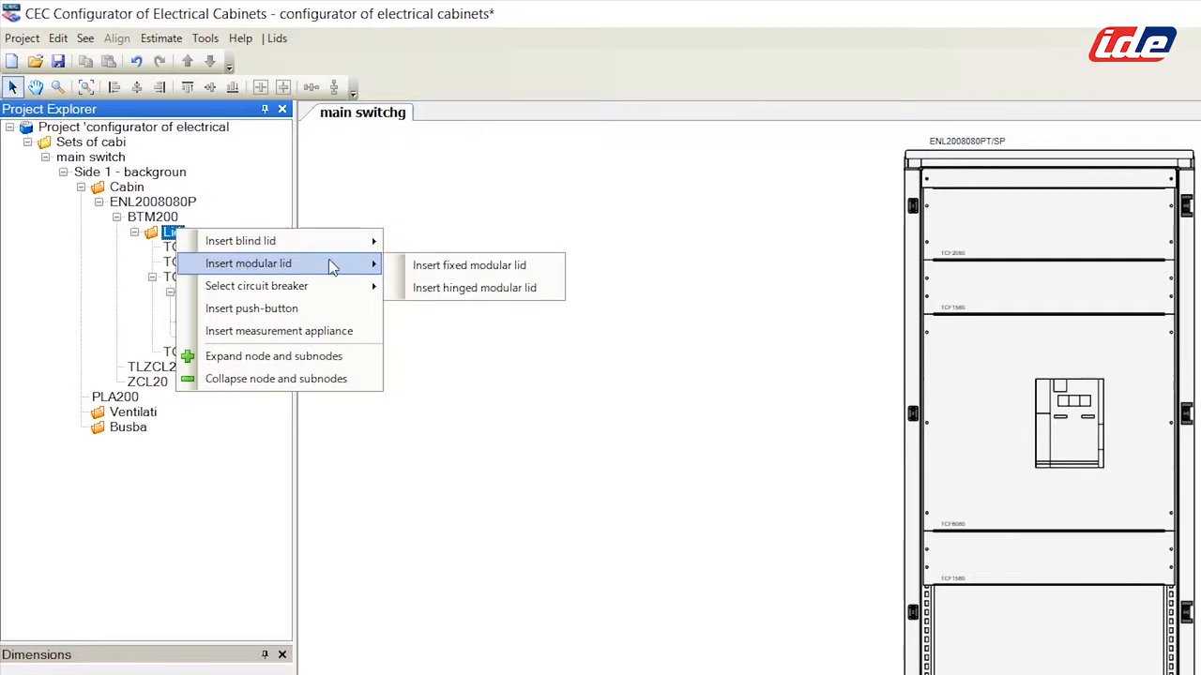
left_click(471, 264)
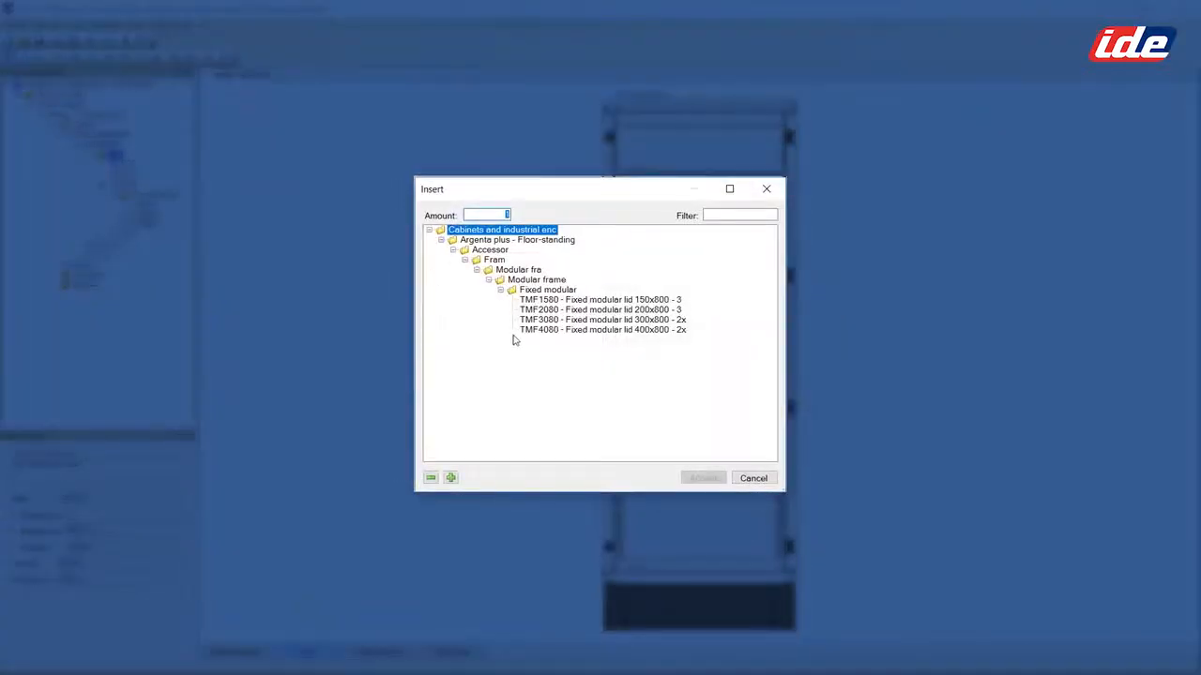
left_click(578, 310)
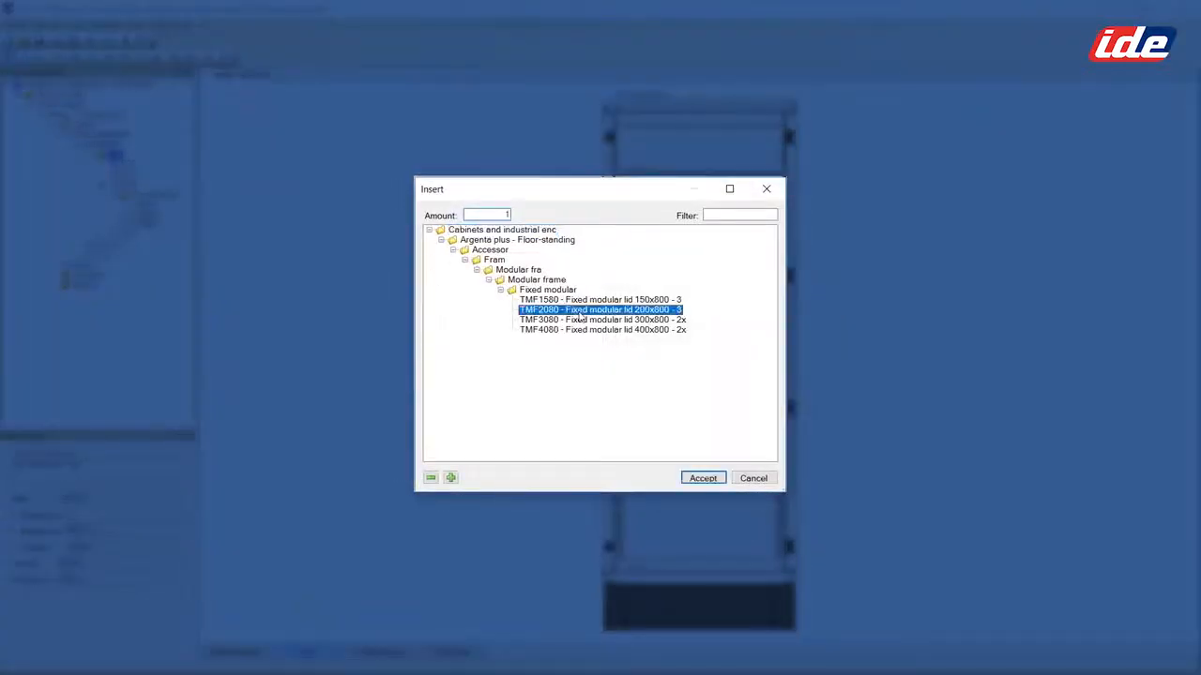
left_click(699, 478)
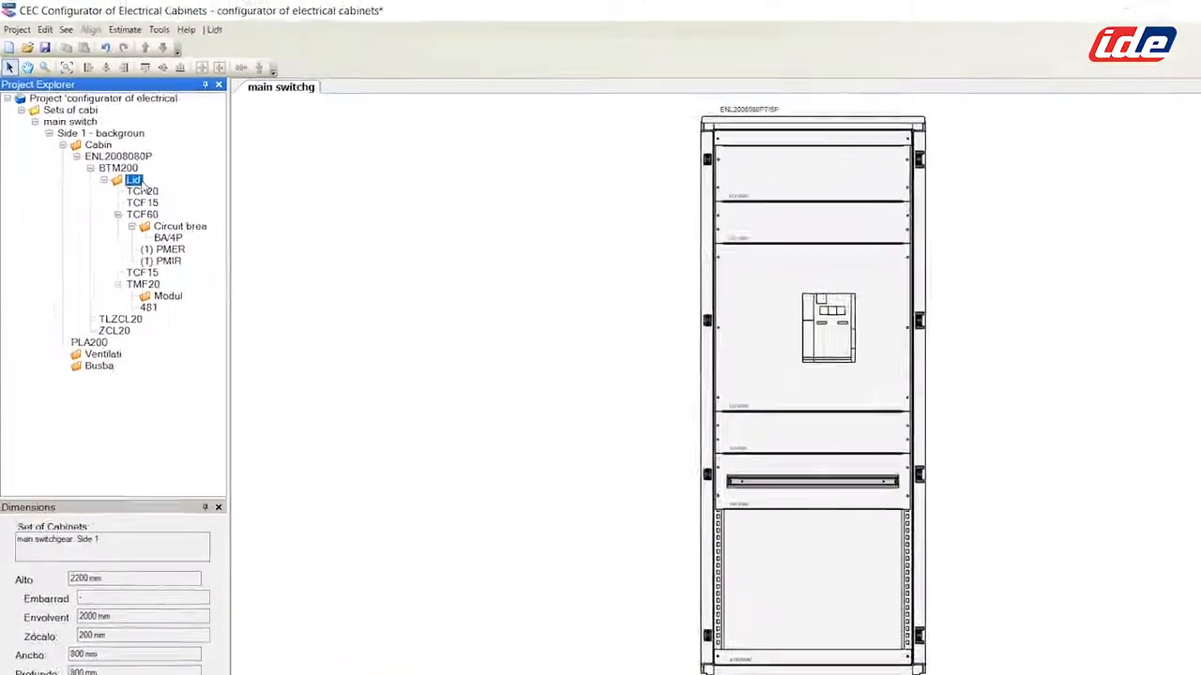
Insert one TCF4080 fixed blind lid into the cabinet's modular frame, below the TMF2080 modular lid.
right_click(119, 157)
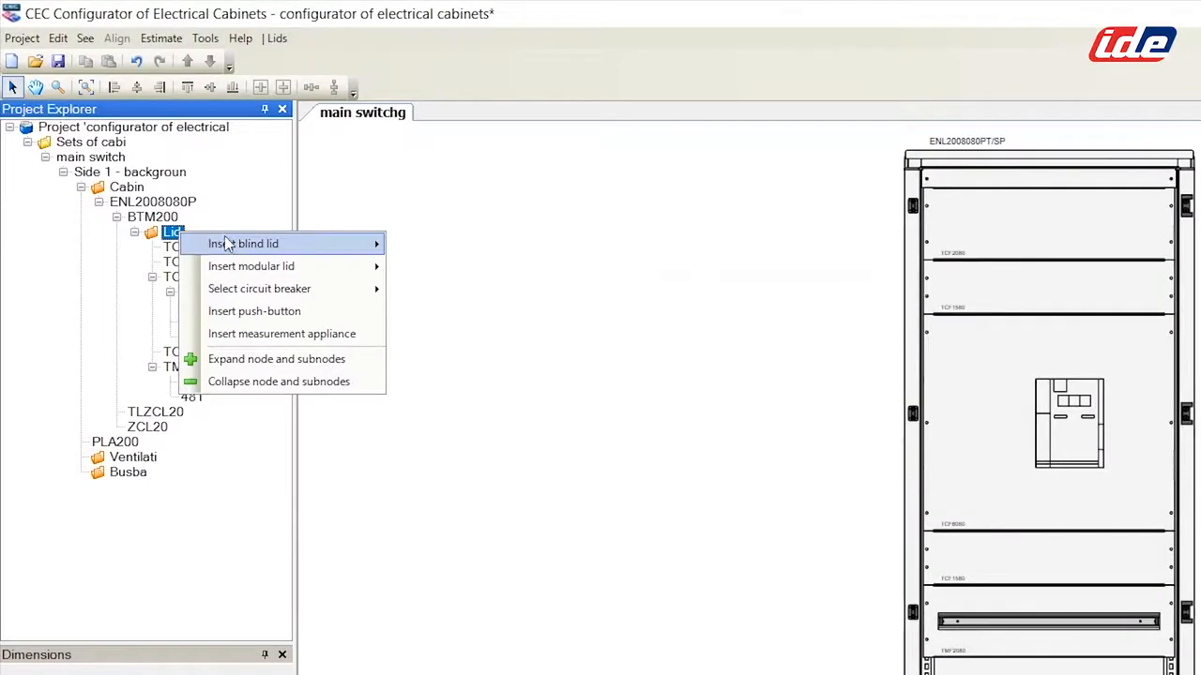
mouse_move(234, 246)
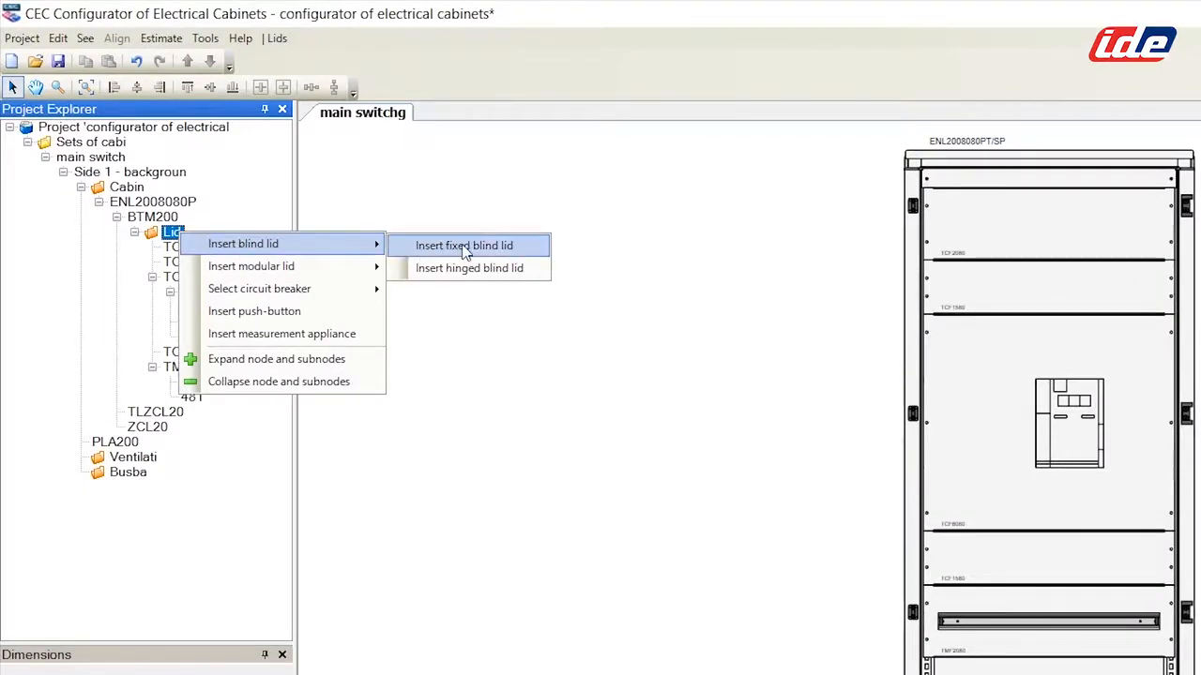
left_click(464, 246)
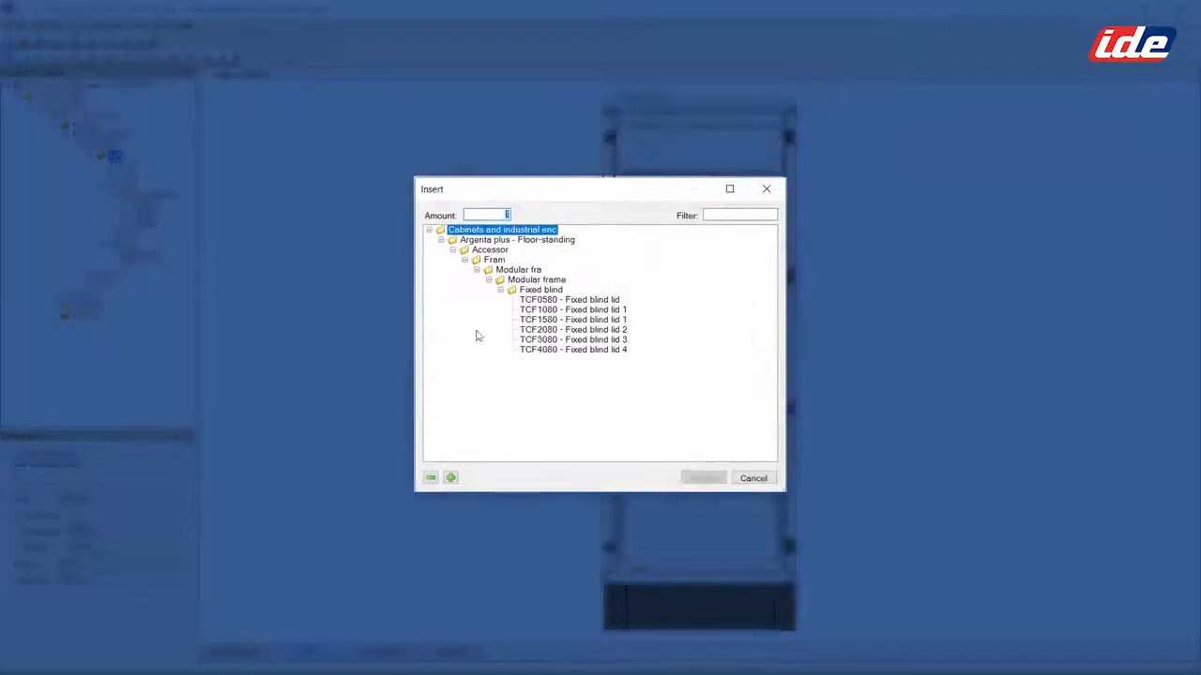
left_click(551, 350)
left_click(702, 478)
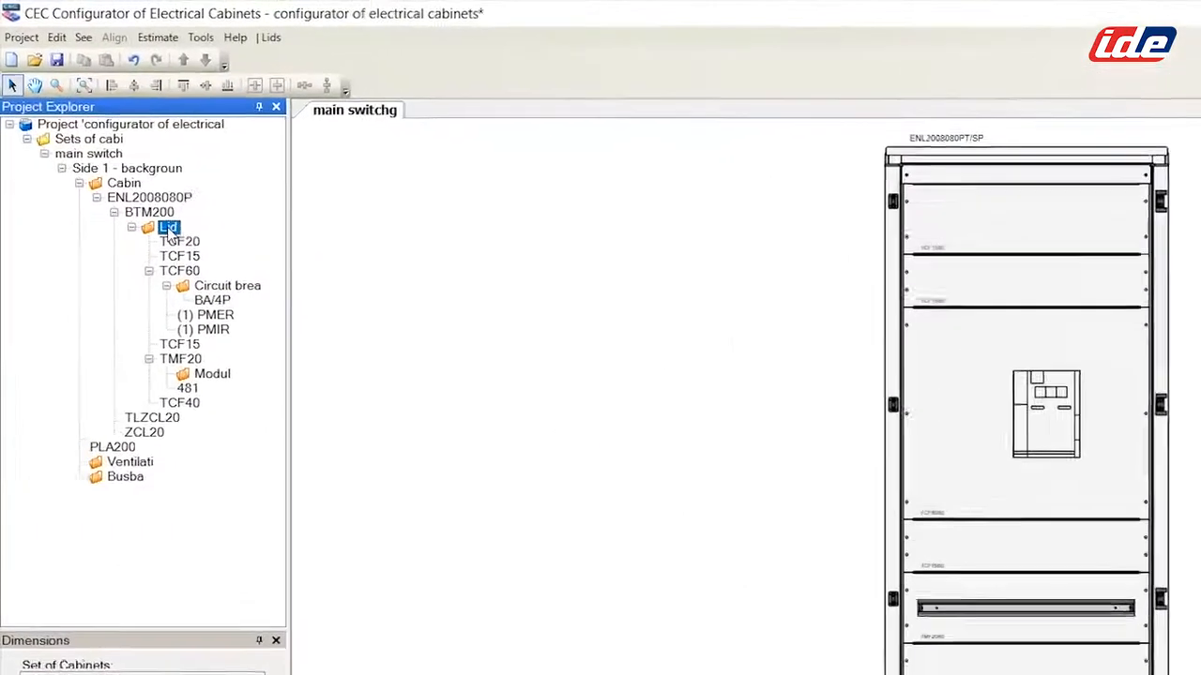
Fill the remaining space in the cabinet's modular frame with one TCF1080 fixed blind lid.
right_click(169, 230)
mouse_move(219, 243)
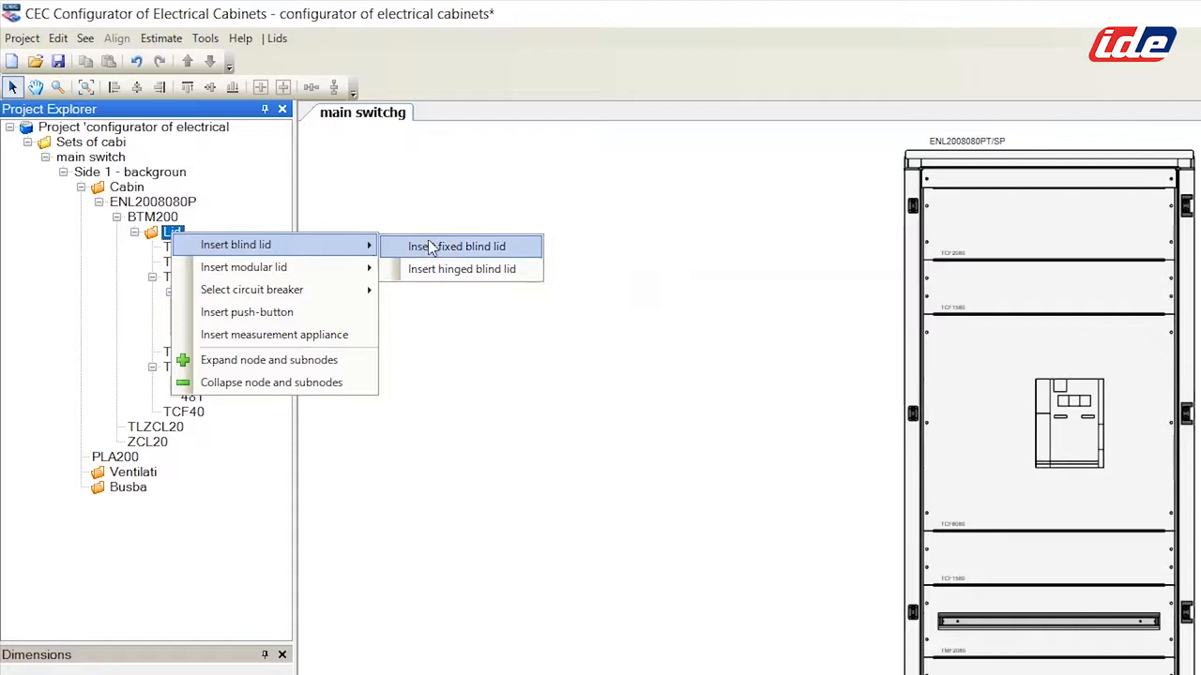
left_click(430, 247)
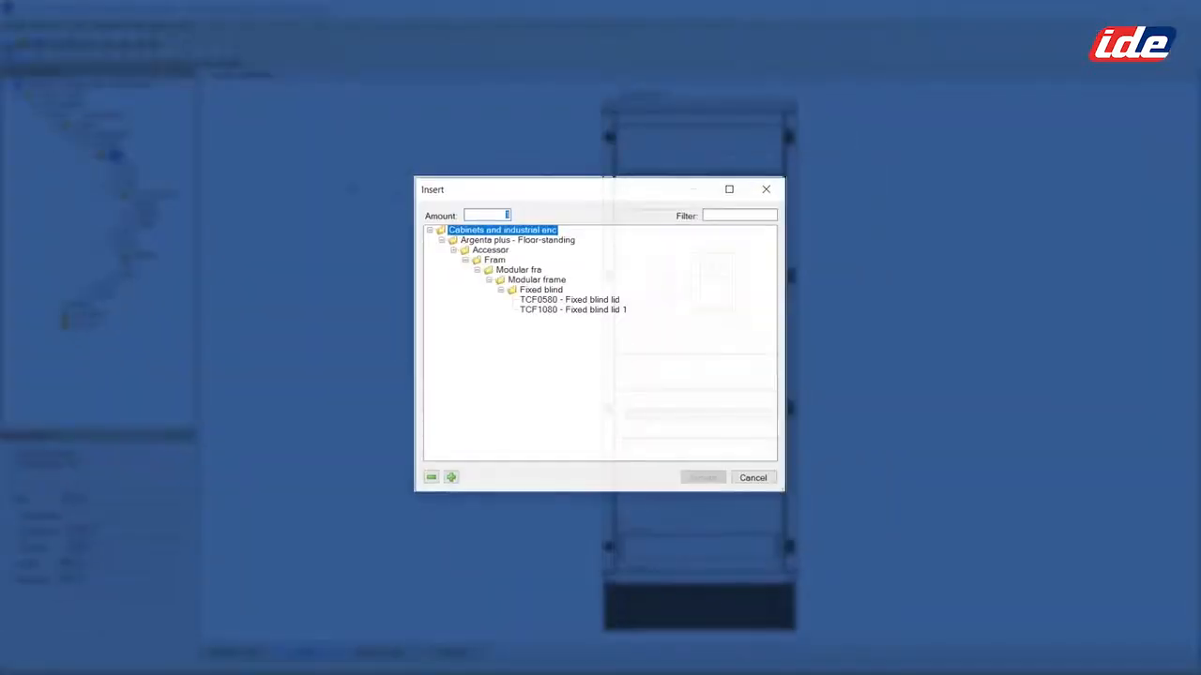
left_click(547, 312)
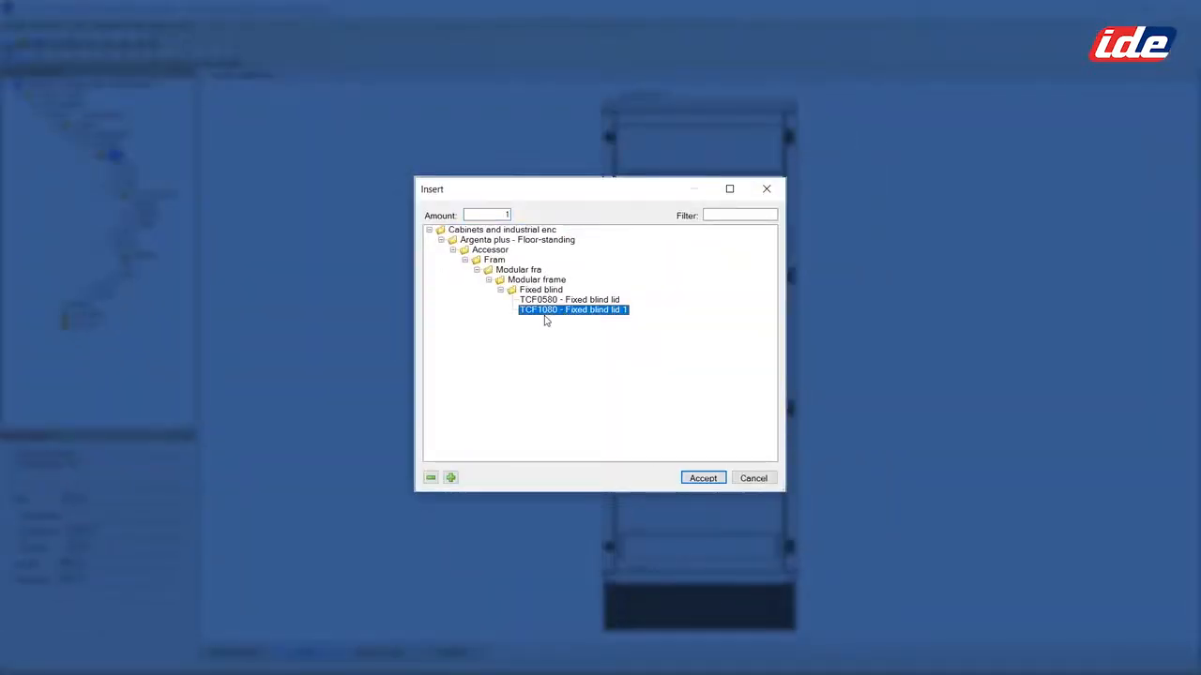
left_click(704, 479)
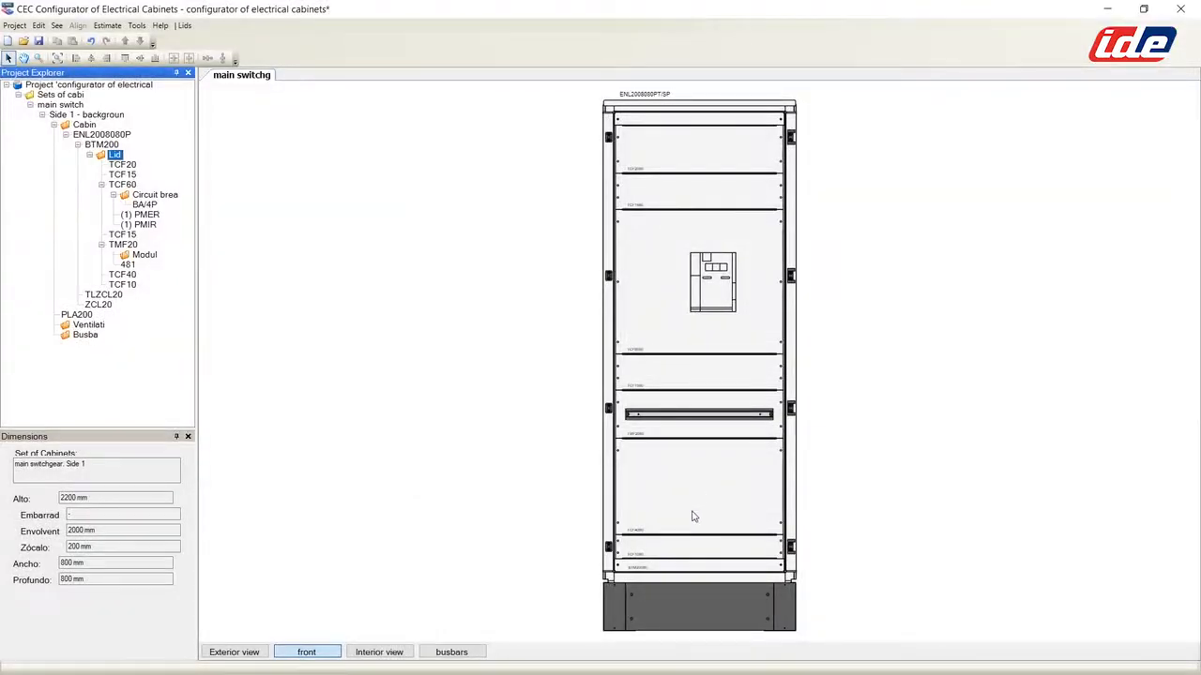
Move the TCF1080 blind lid up two positions so it sits directly above the TMF2080 modular lid.
left_click(691, 548)
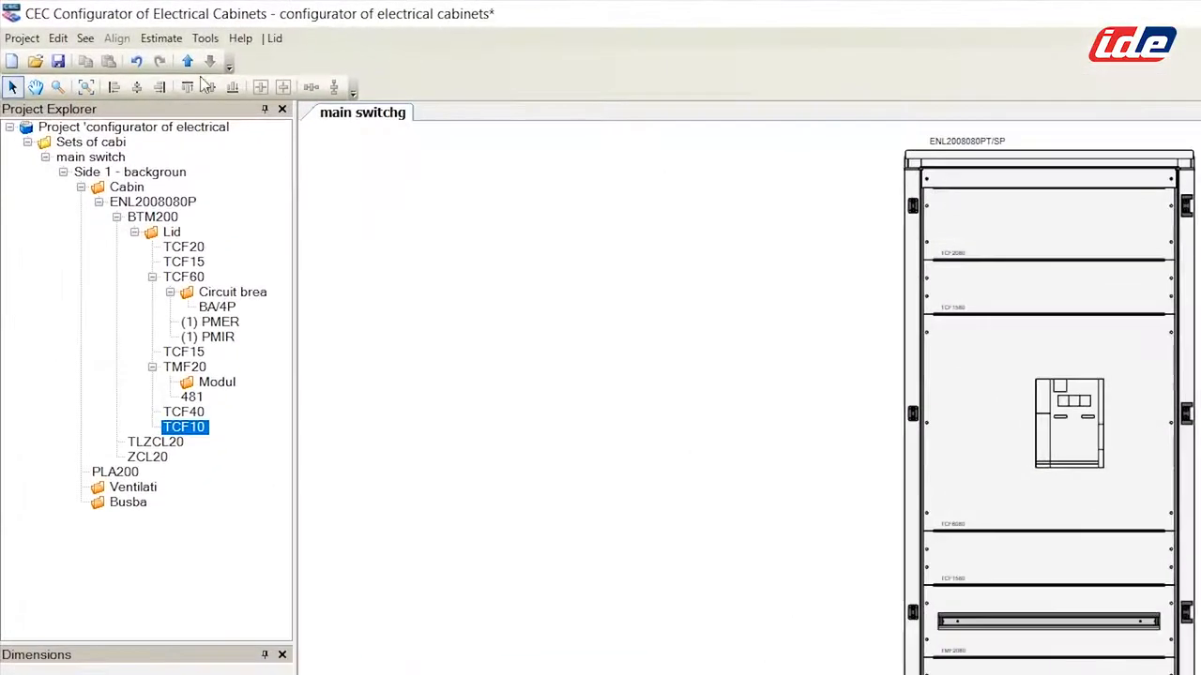
left_click(185, 64)
left_click(185, 64)
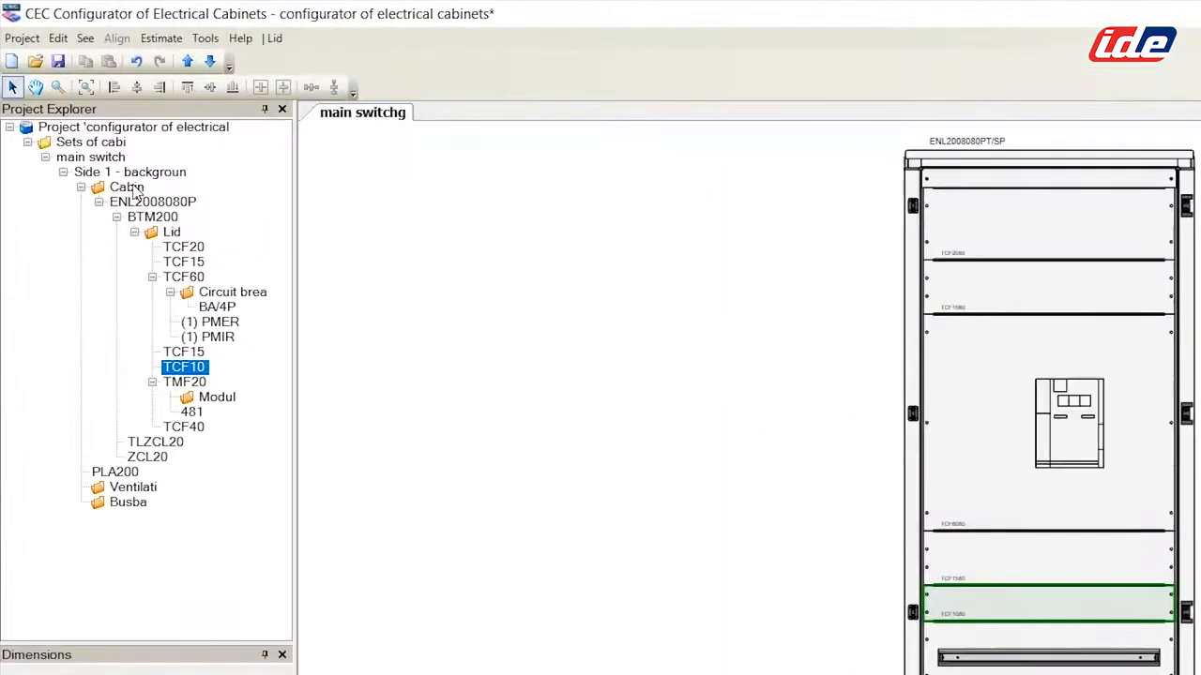
Add a second cabinet with width 800, a transparent single door and the front set to Modular frame without partition.
left_click(129, 188)
right_click(131, 188)
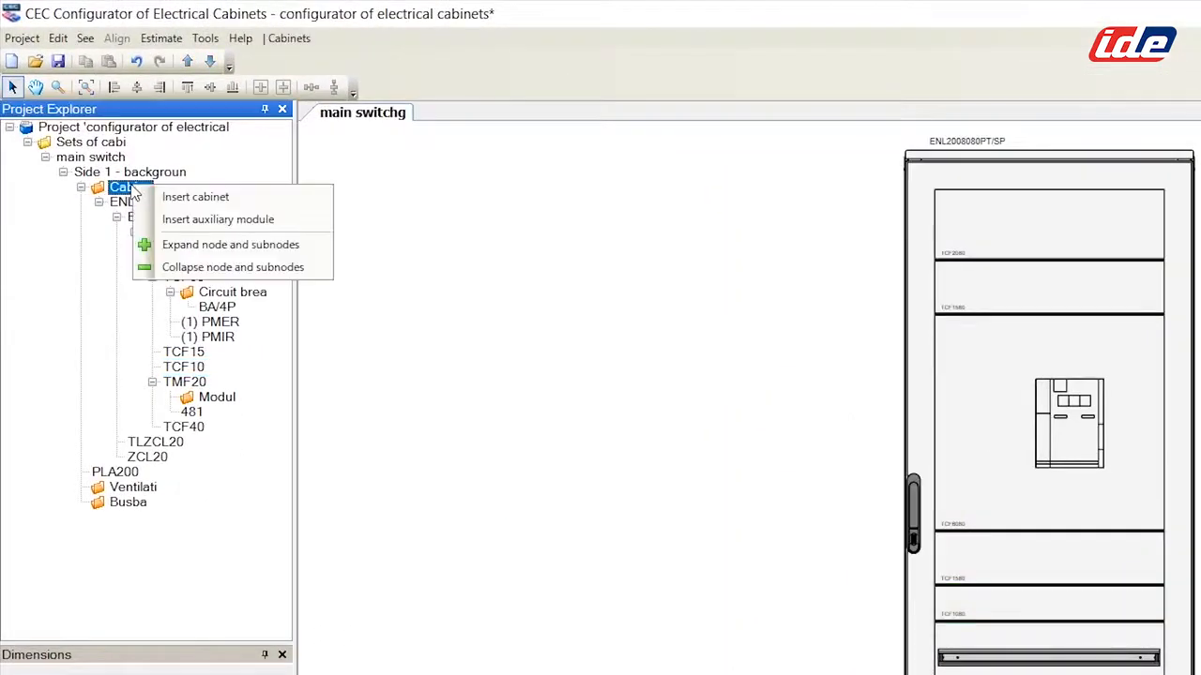
left_click(192, 198)
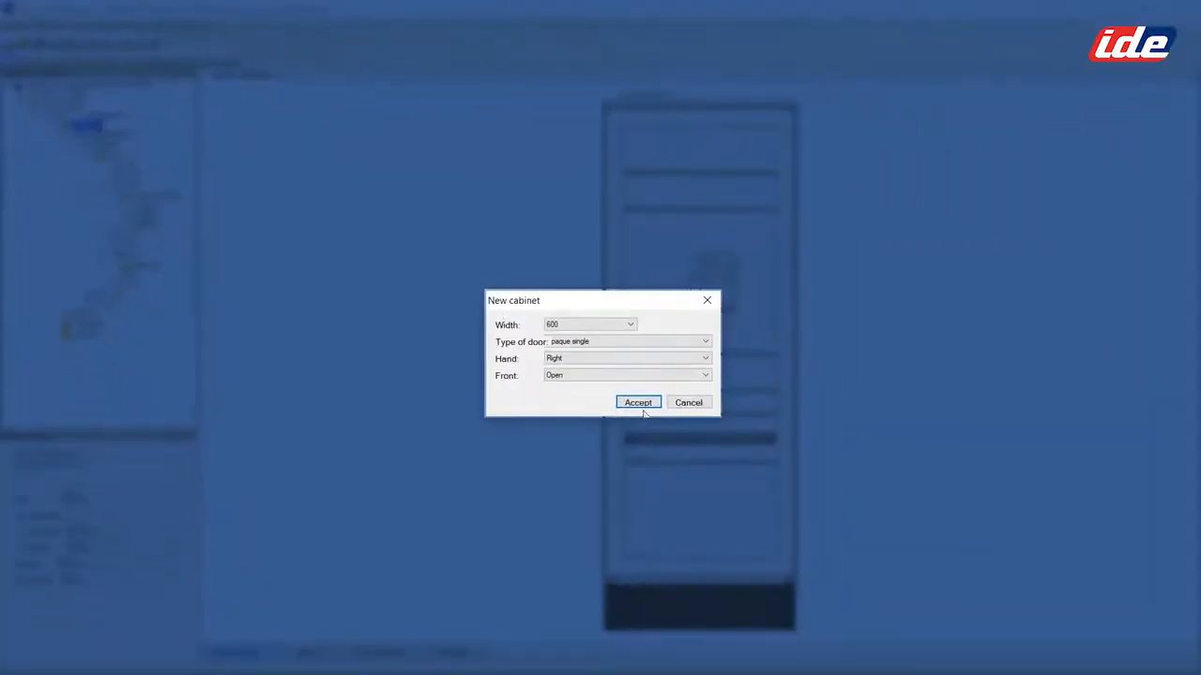
left_click(630, 325)
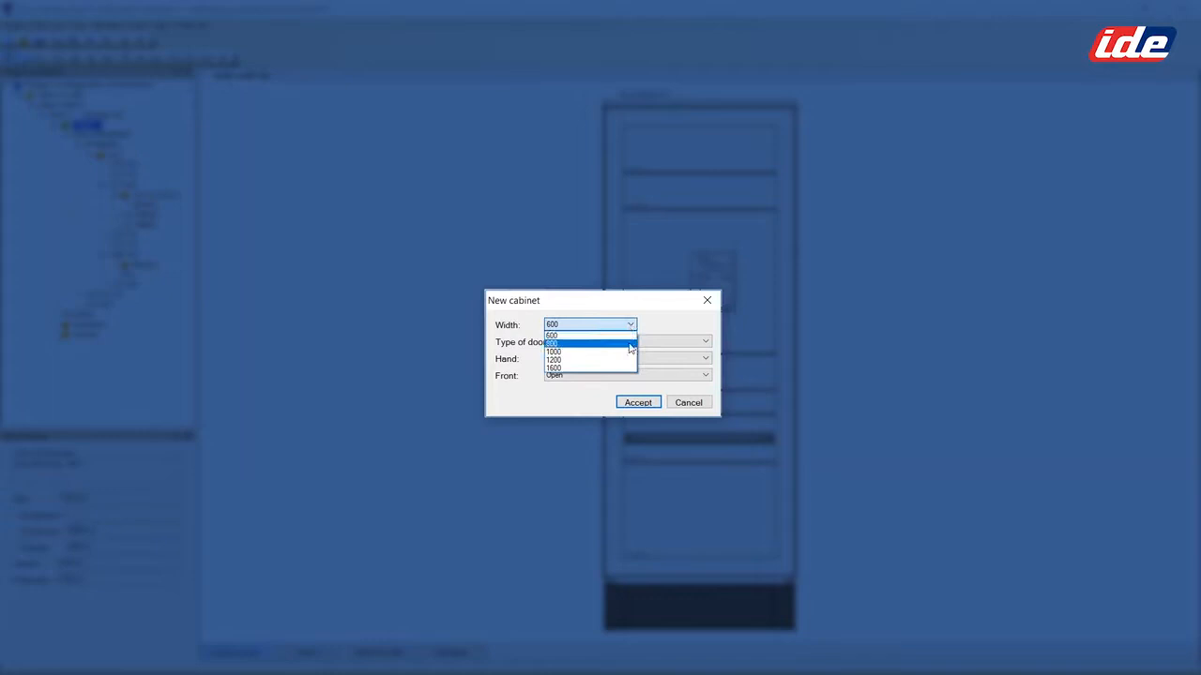
left_click(630, 345)
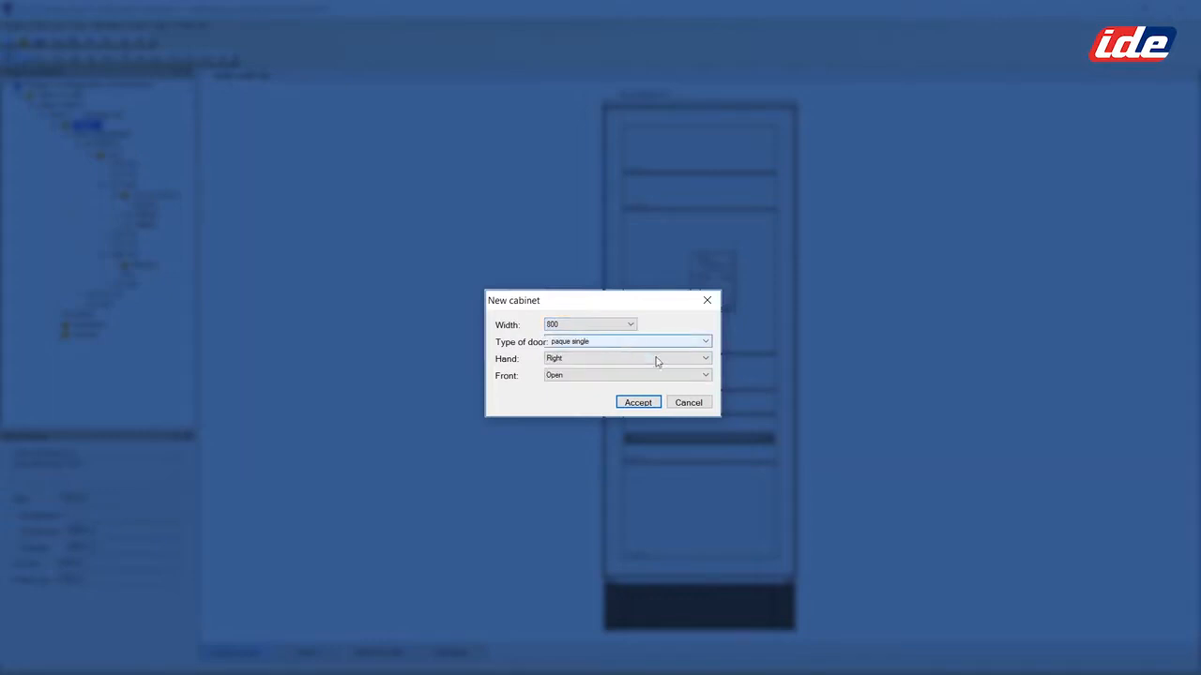
left_click(707, 342)
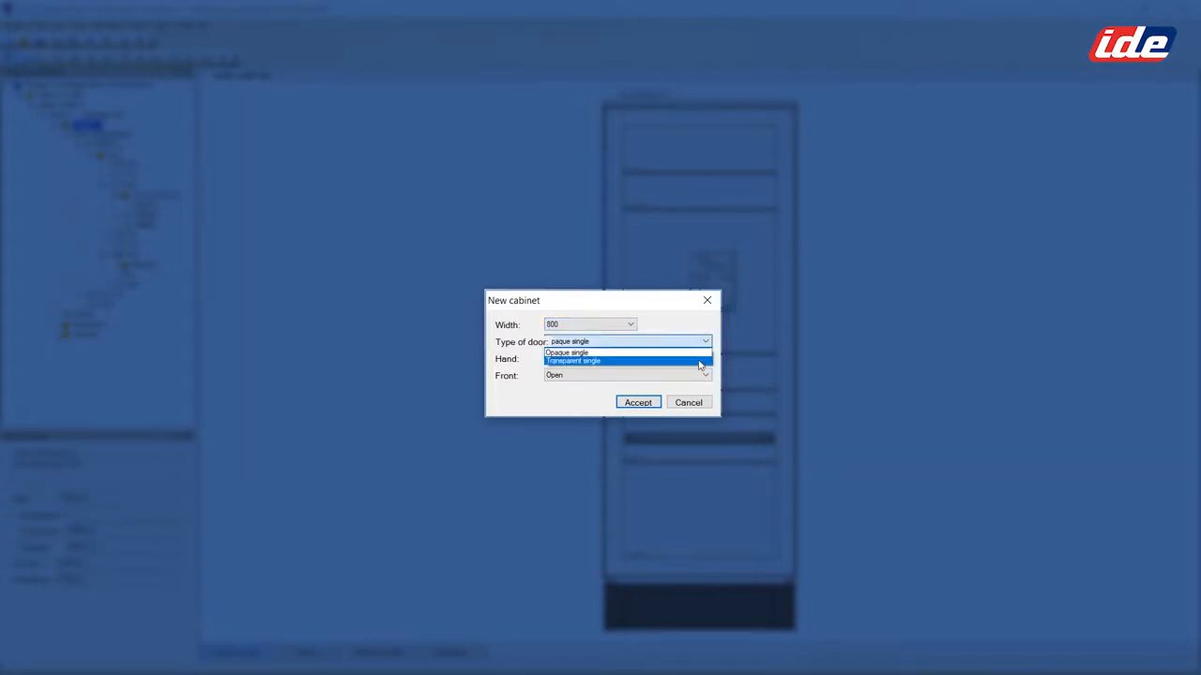
left_click(699, 361)
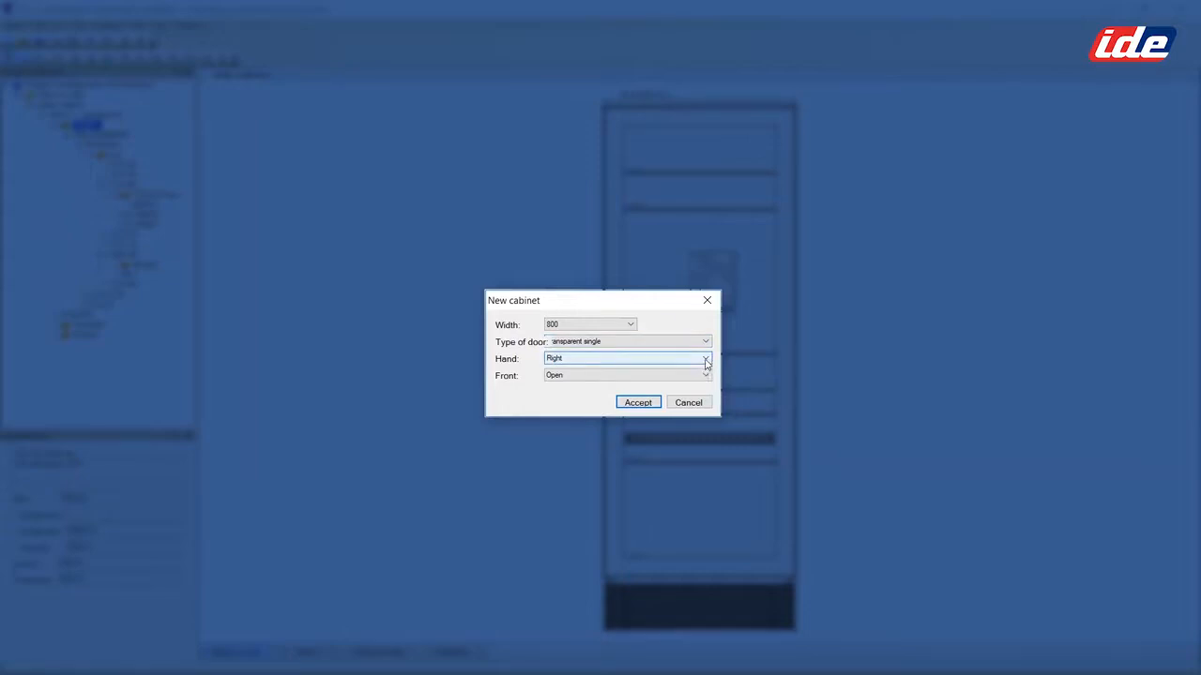
left_click(706, 375)
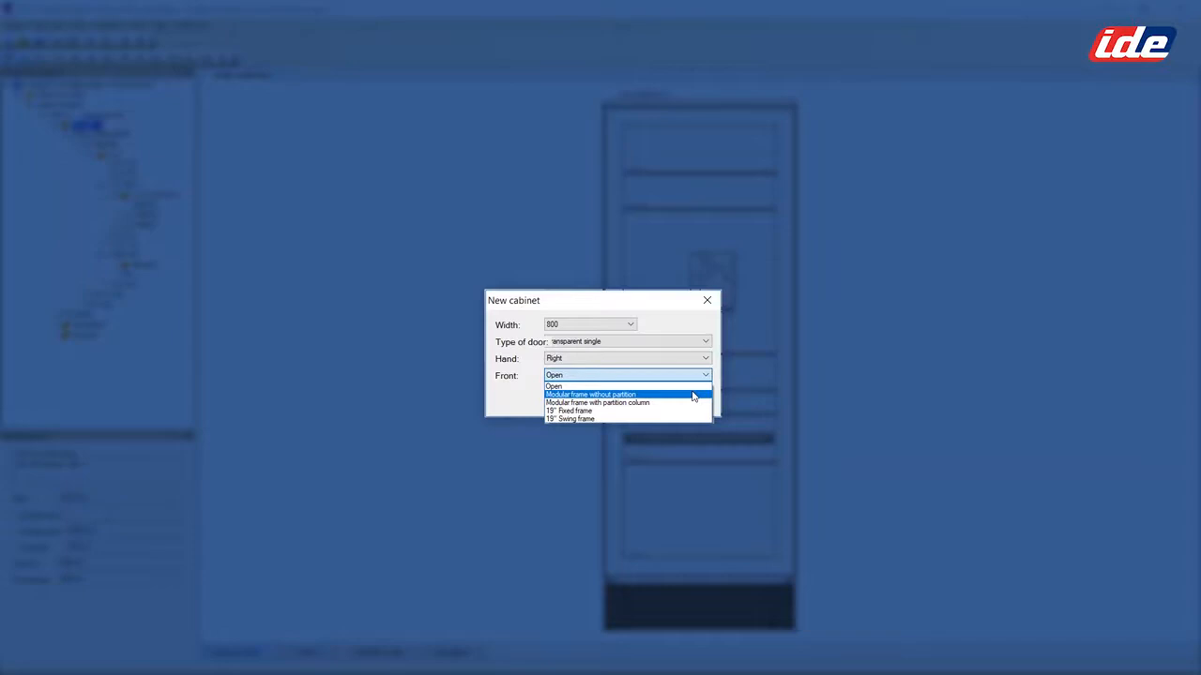
left_click(692, 394)
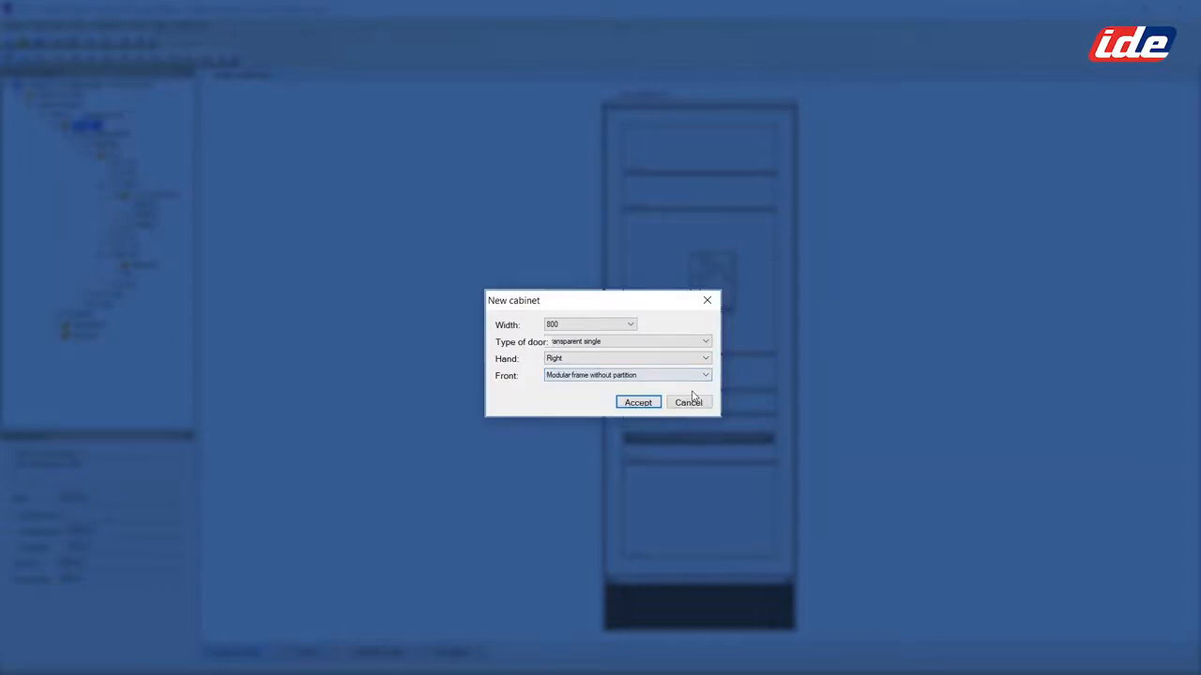
left_click(639, 404)
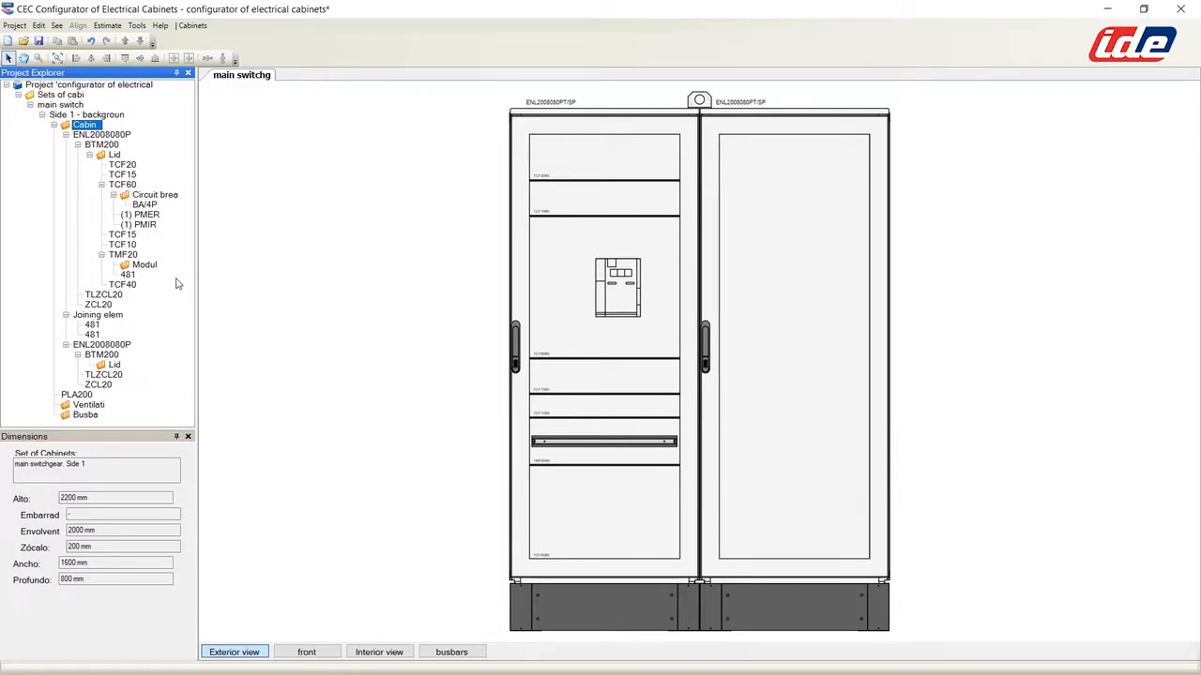
Insert the vertical 400-630 A moulded-case circuit breaker CM/400-630A_4P_V into the second cabinet's lids.
left_click(813, 170)
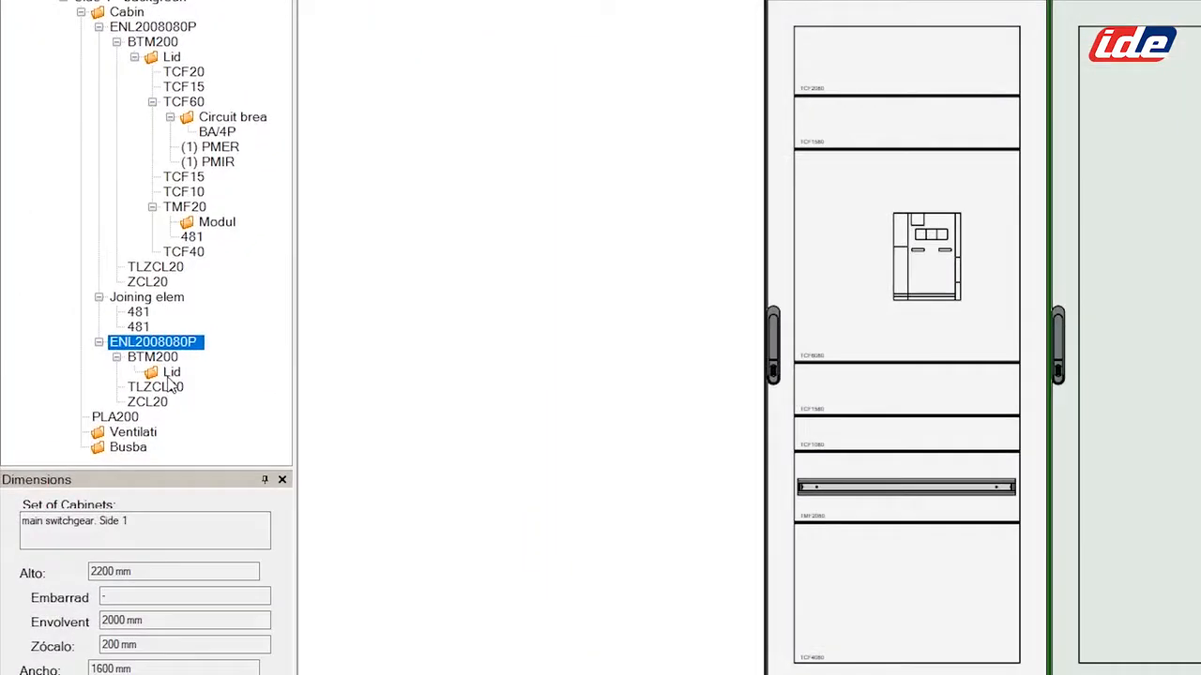
right_click(171, 377)
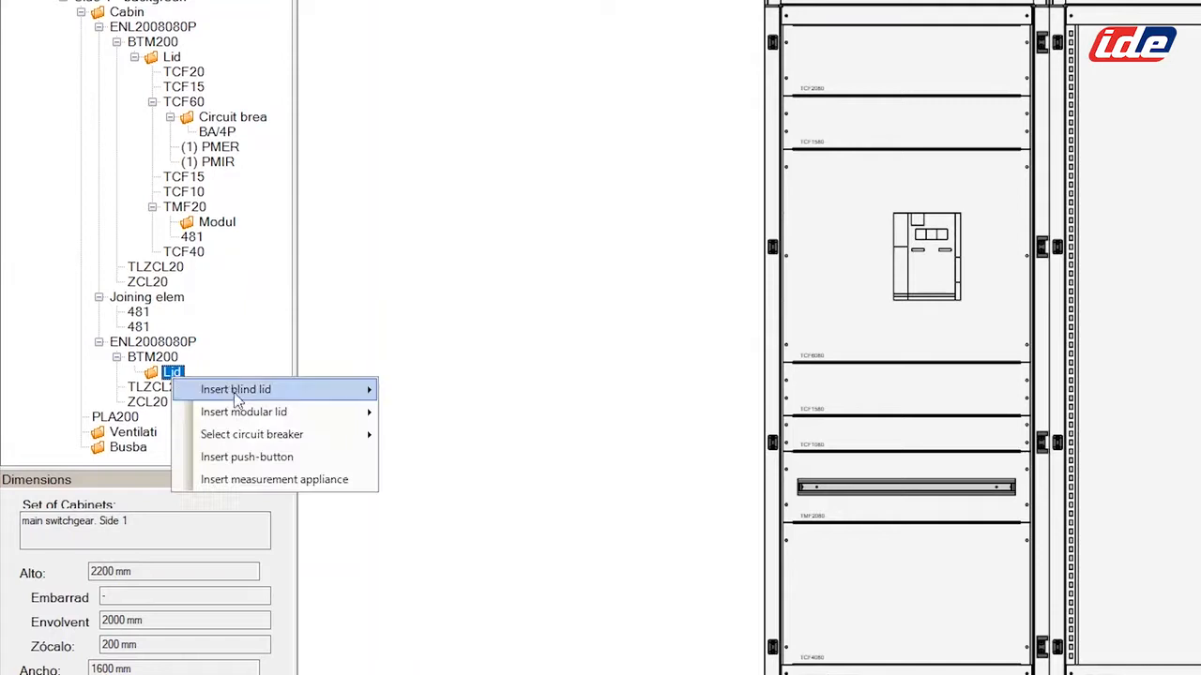
mouse_move(260, 437)
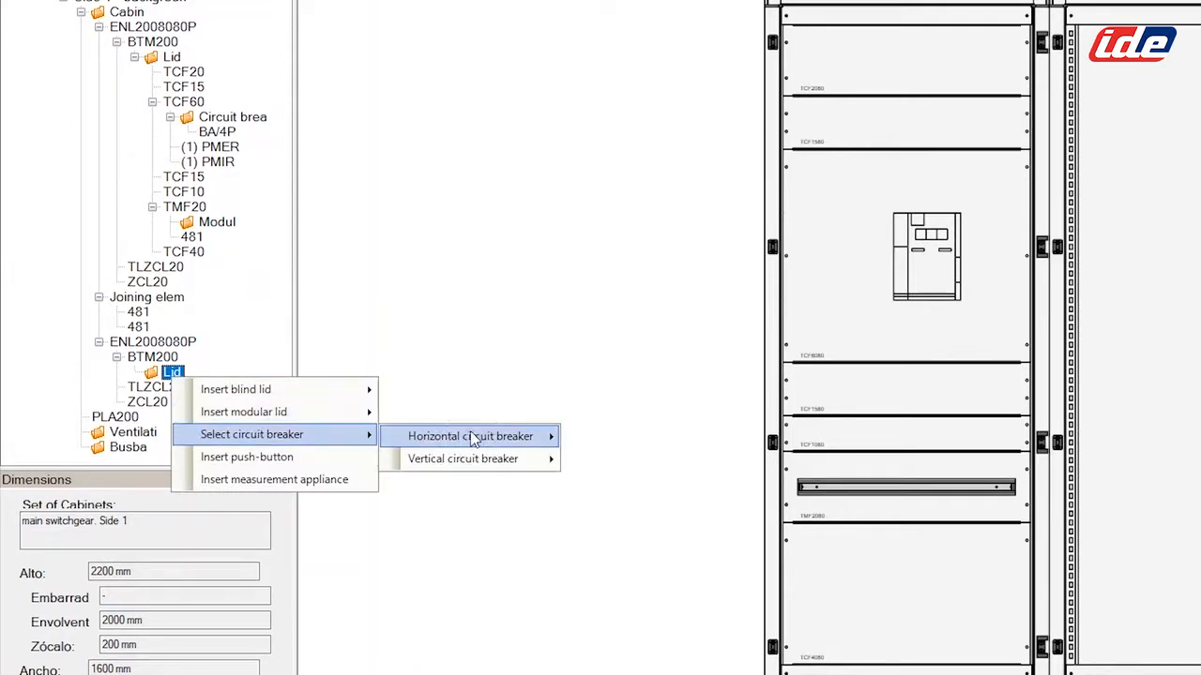
mouse_move(484, 462)
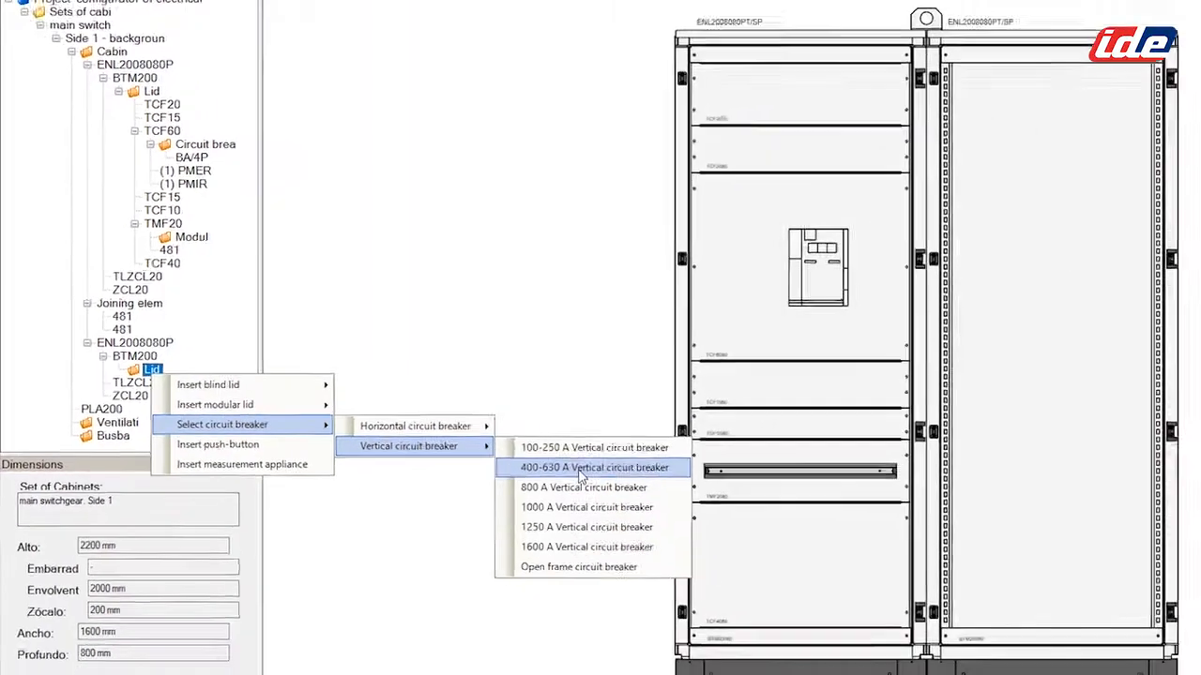
left_click(661, 484)
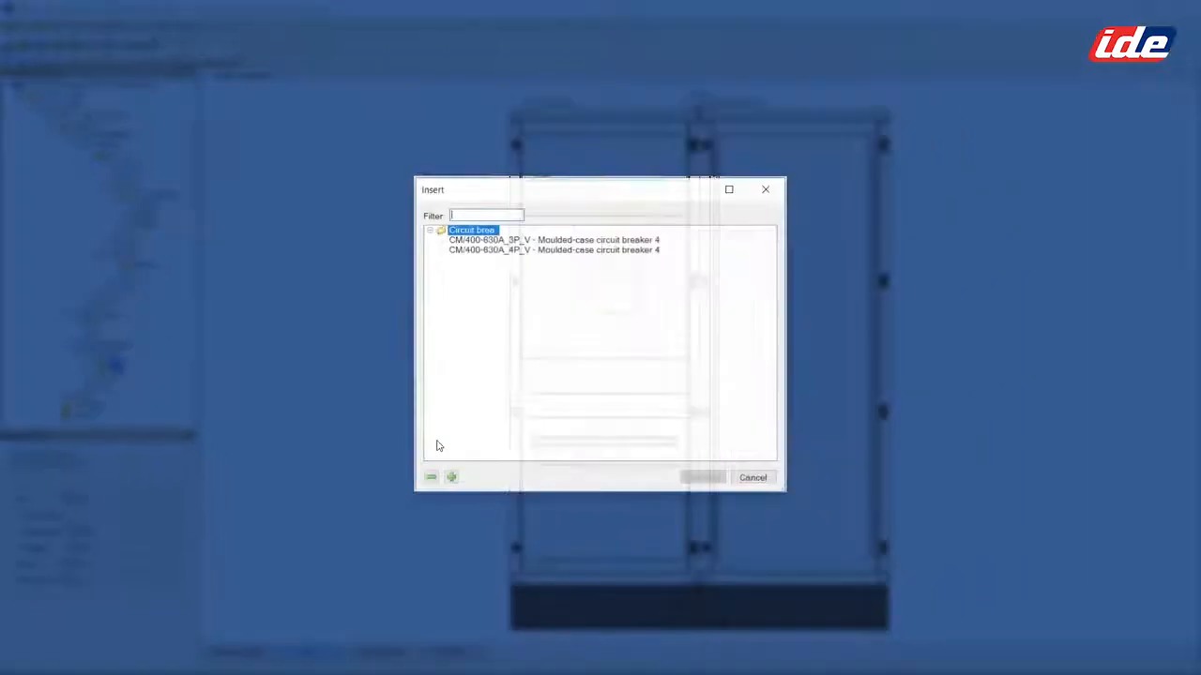
left_click(530, 250)
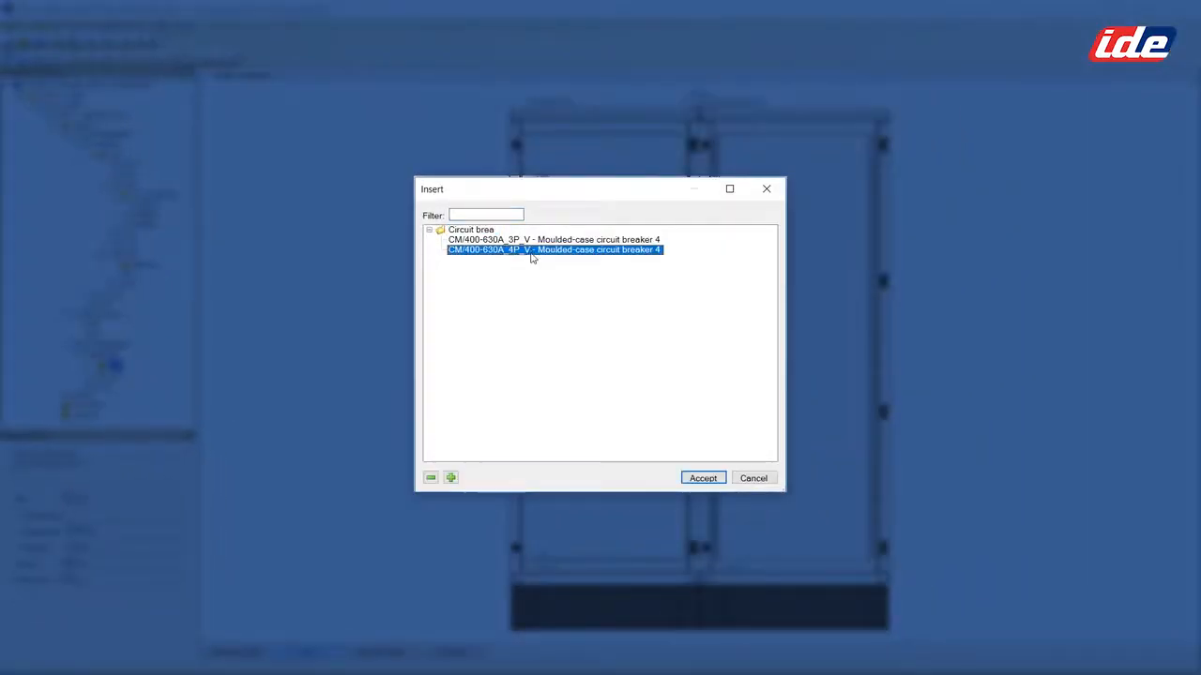
left_click(703, 478)
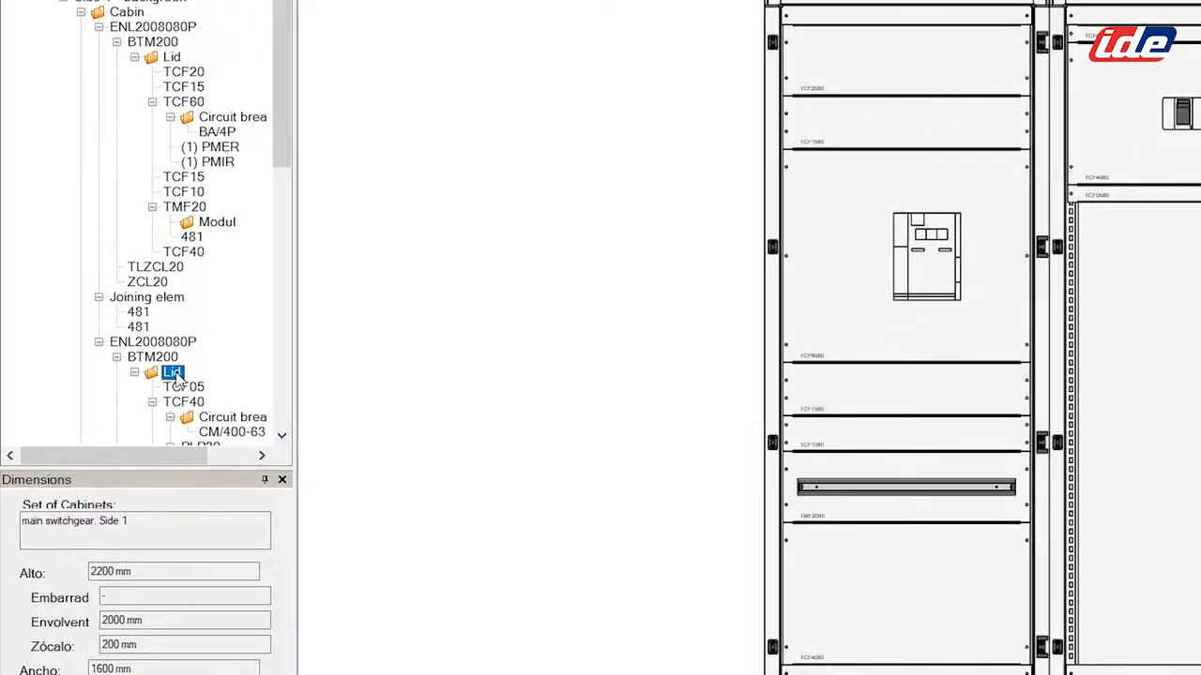
Insert one TCF2080 fixed blind lid into the second cabinet, below the circuit breaker lids.
right_click(128, 367)
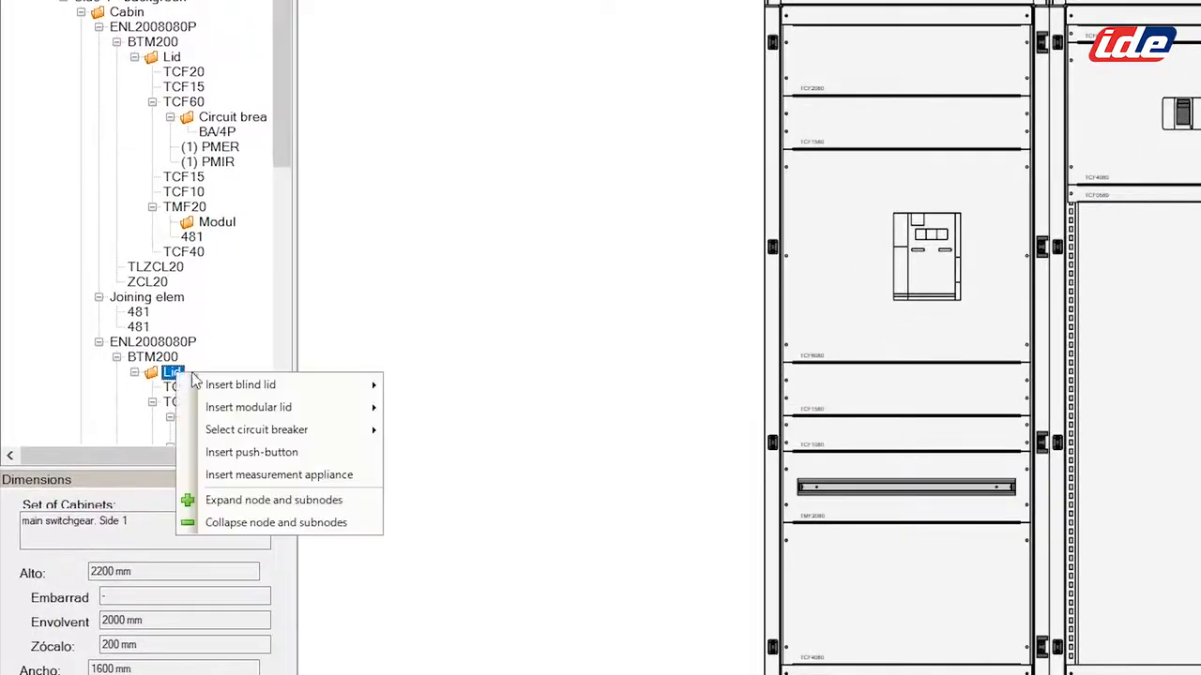
mouse_move(270, 388)
left_click(418, 389)
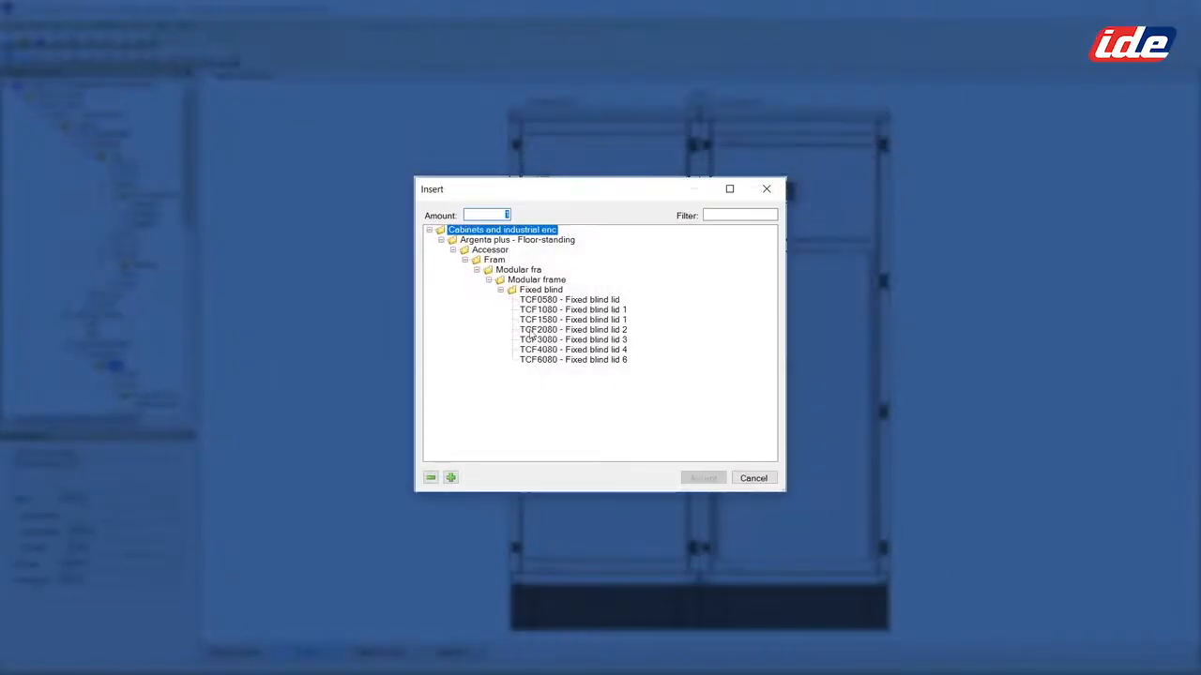
left_click(536, 330)
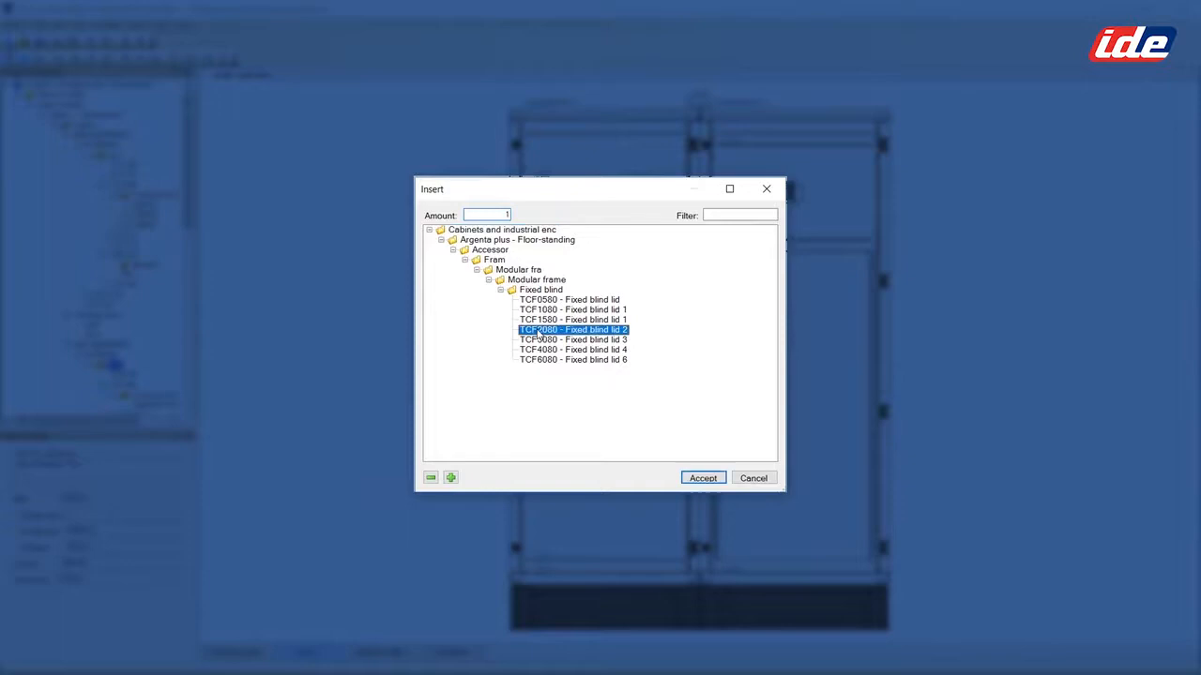
left_click(702, 479)
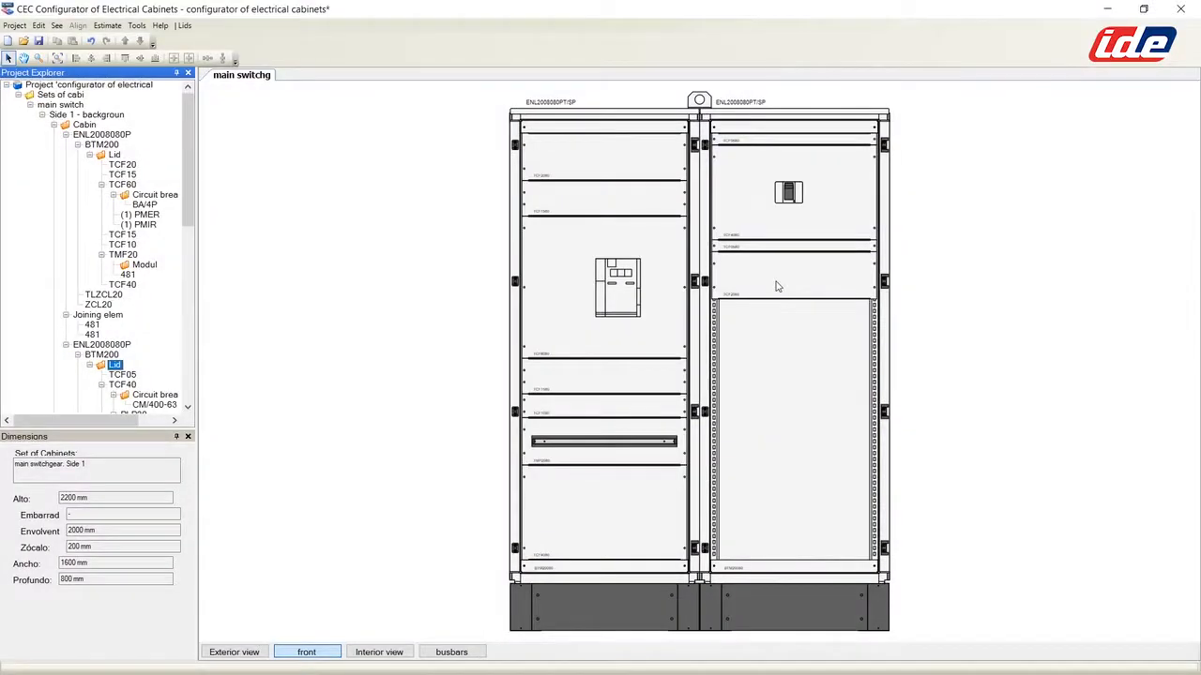
Move the second cabinet's TCF2080 blind lid up to the first position, above all its other lids.
left_click(777, 286)
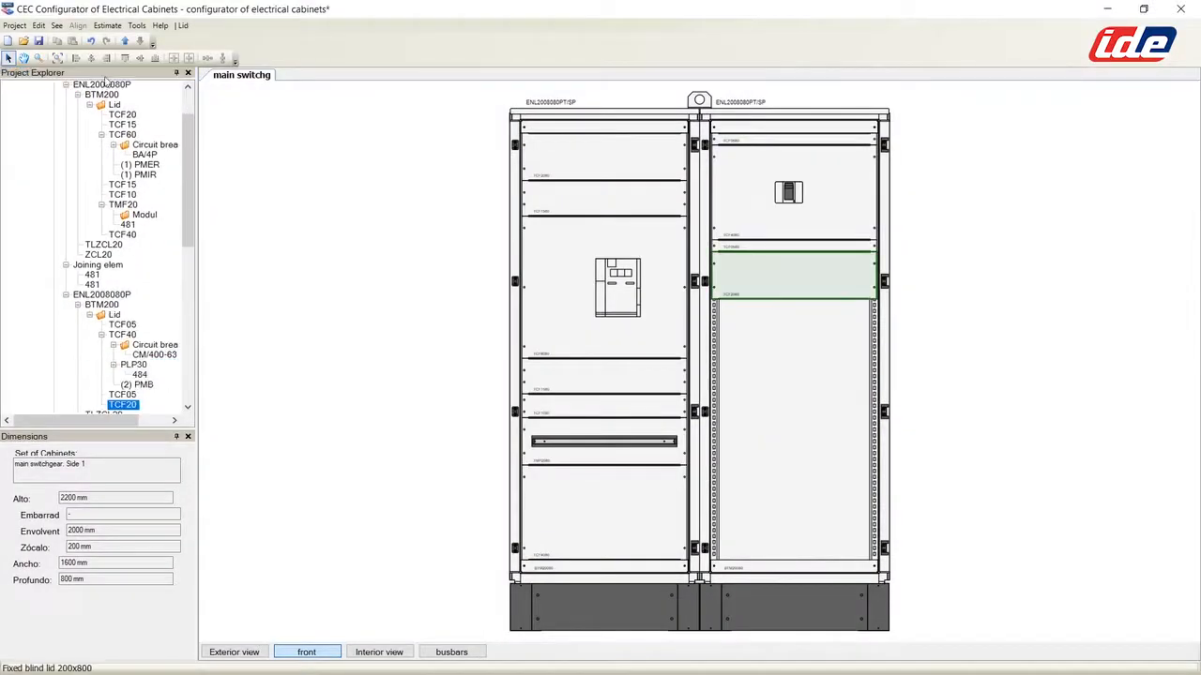
left_click(123, 43)
left_click(124, 42)
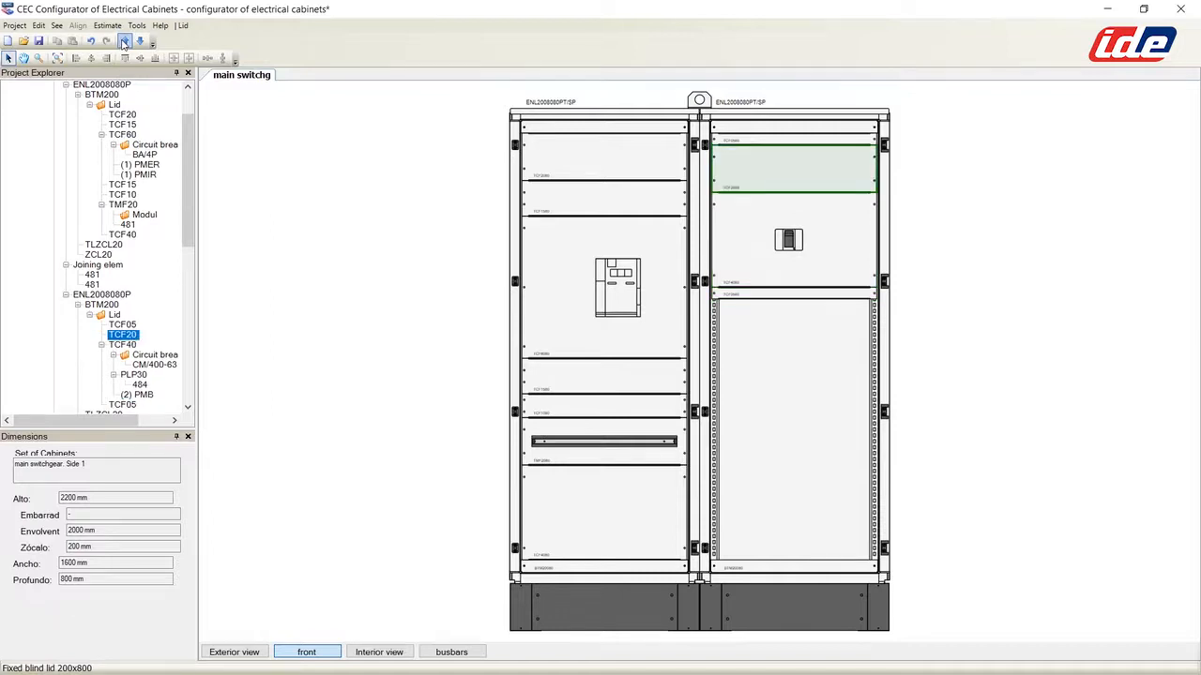
left_click(124, 43)
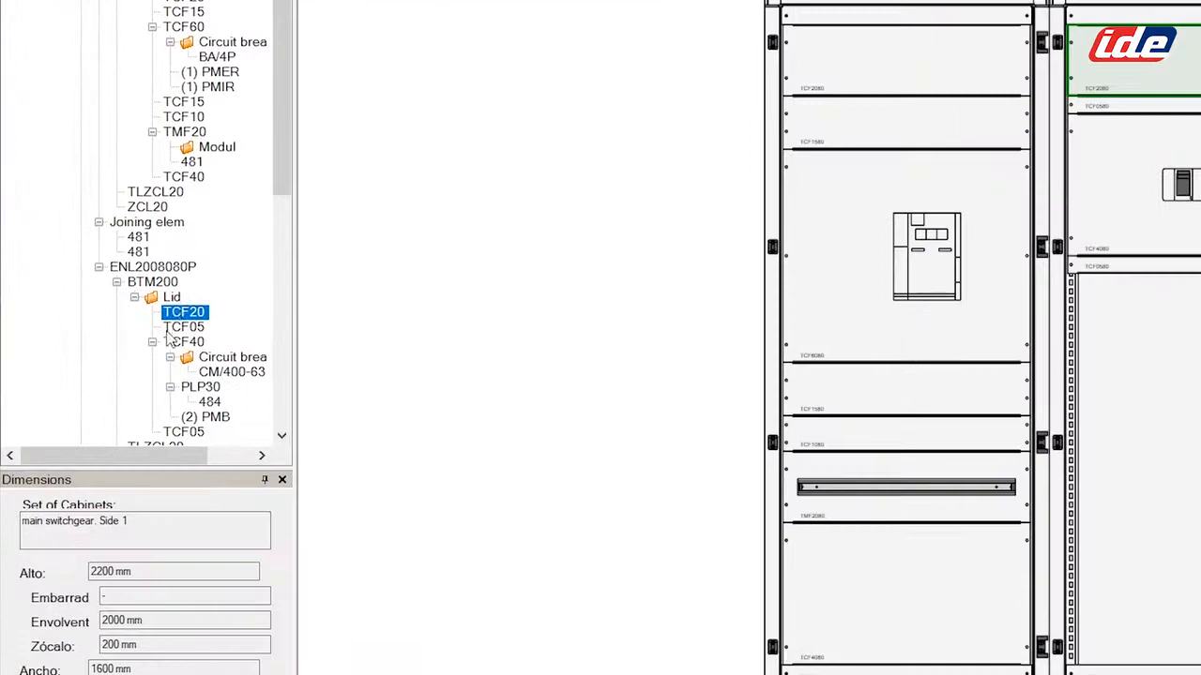
Insert the vertical 100-250 A moulded-case circuit breaker CM/100-250A_4P_V into the second cabinet's lids.
right_click(174, 302)
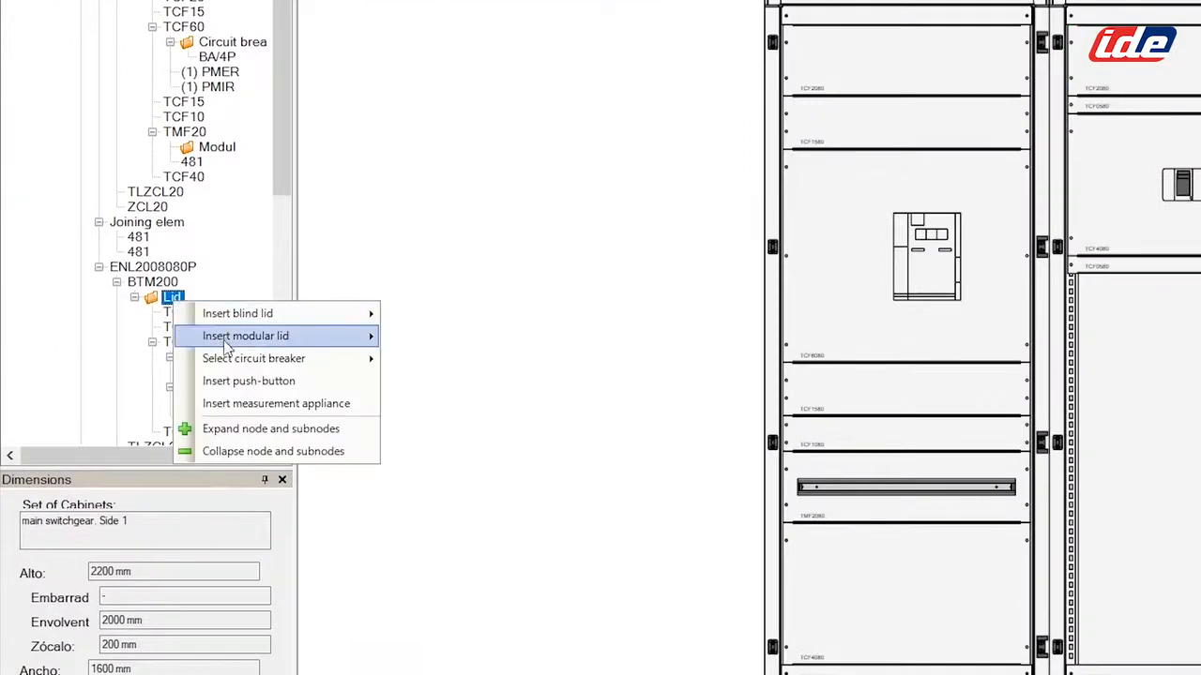
mouse_move(244, 366)
mouse_move(480, 383)
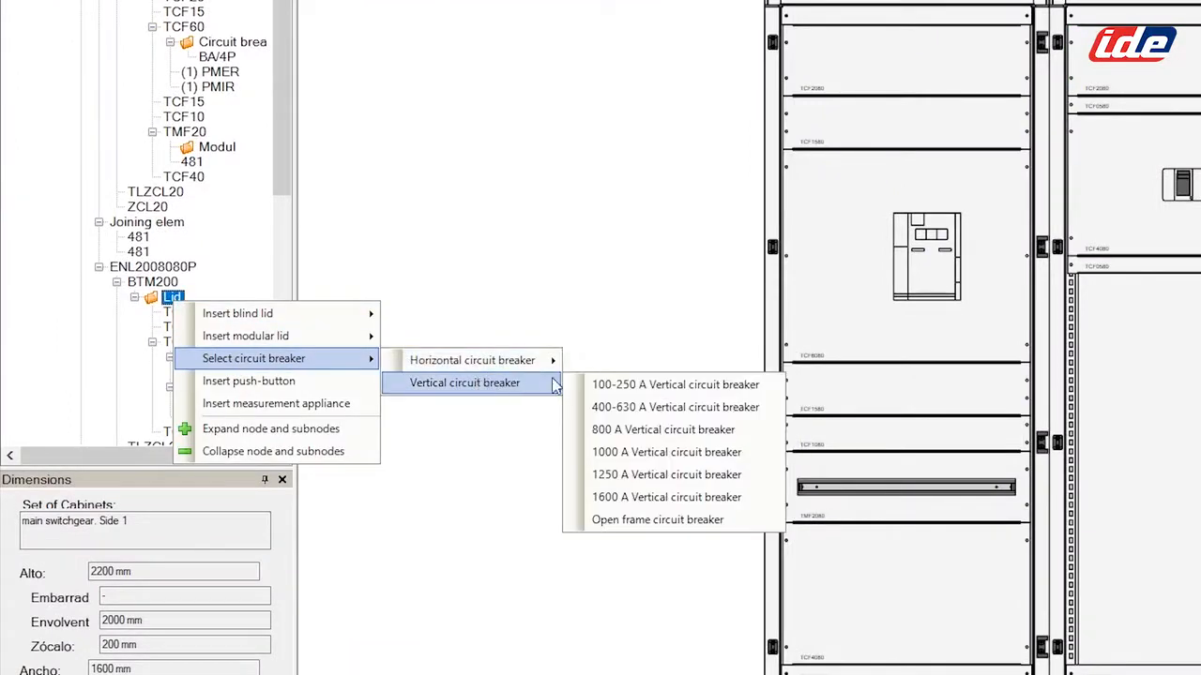
left_click(659, 385)
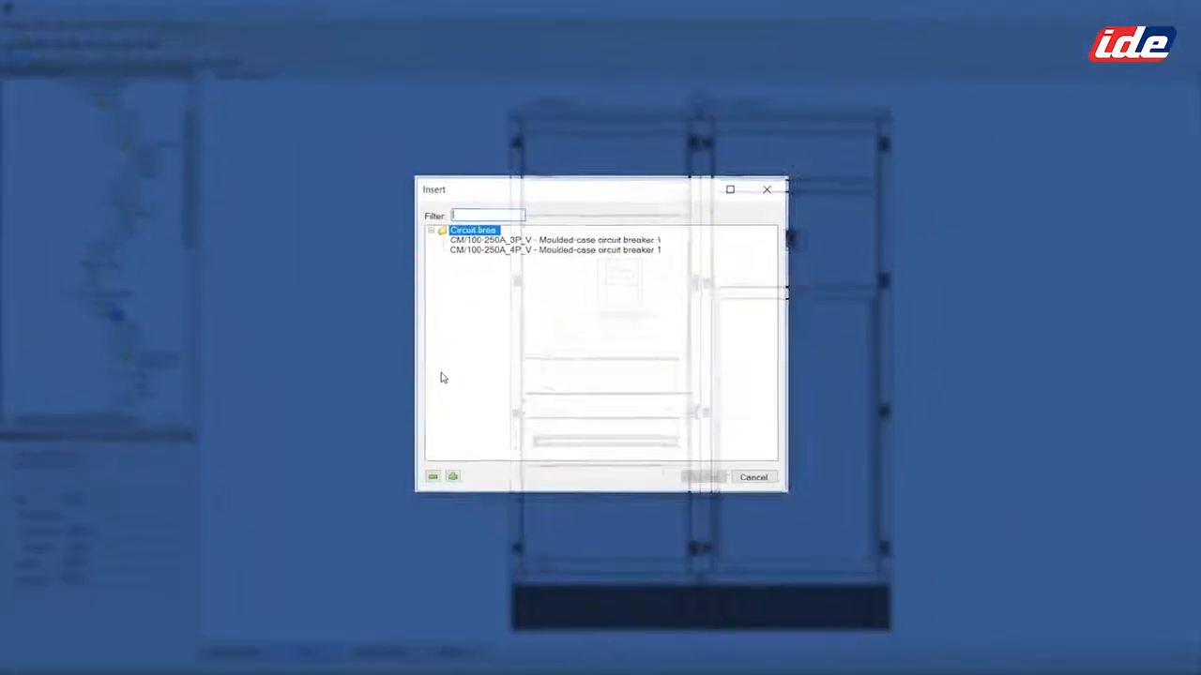
left_click(497, 250)
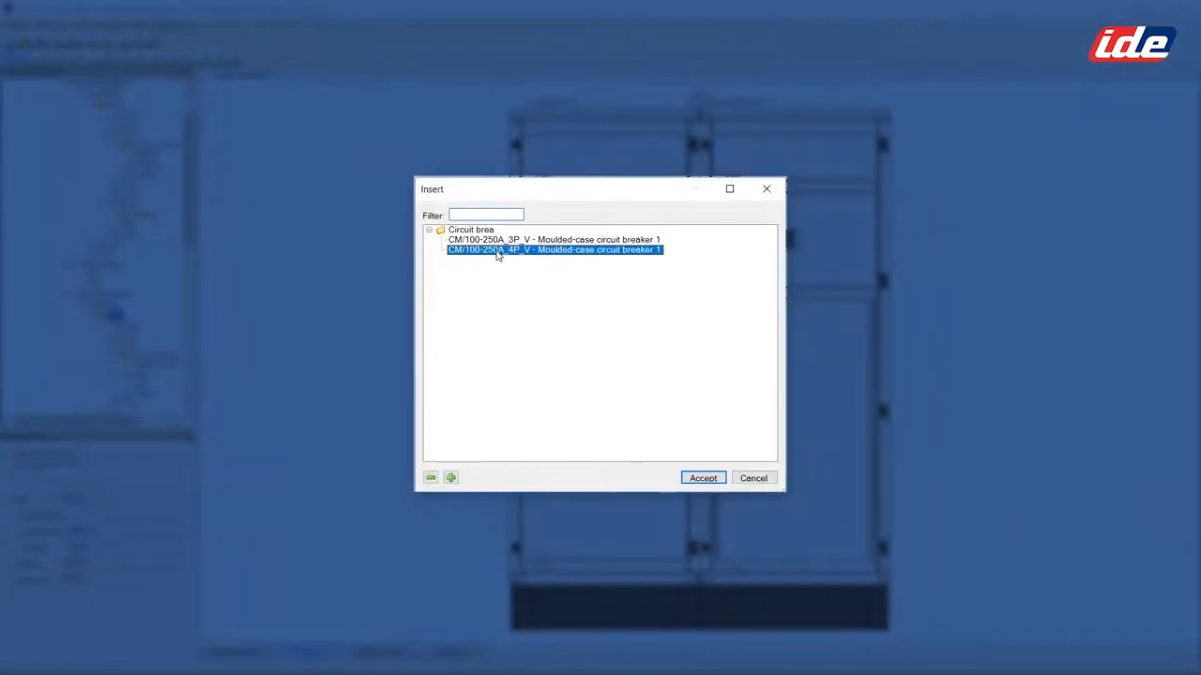
left_click(704, 478)
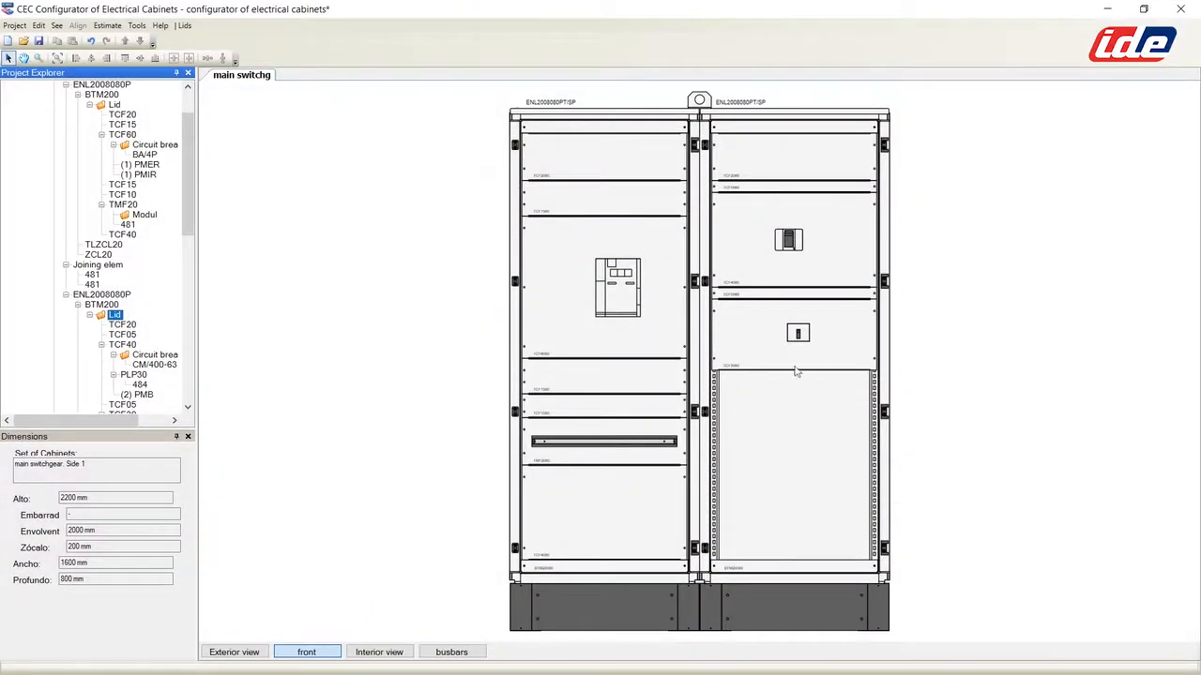
In the interior view, add a second CM/100-250A_4P_V circuit breaker to the second cabinet's TCF30 lid.
left_click(394, 654)
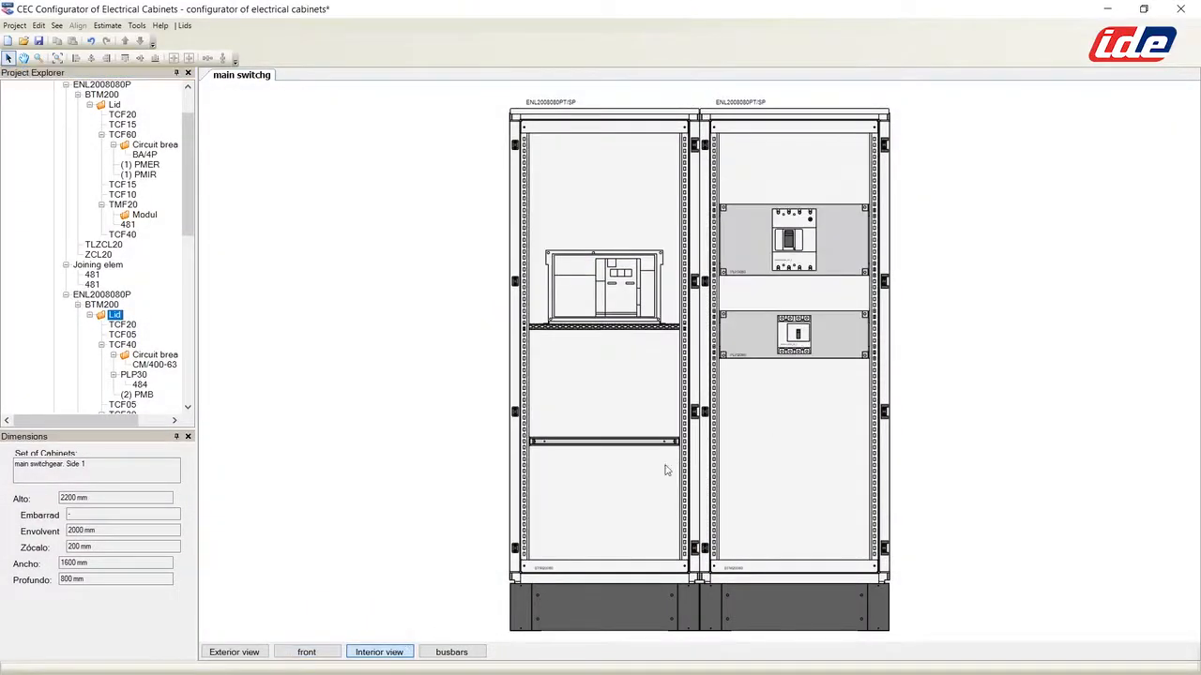
left_click(751, 356)
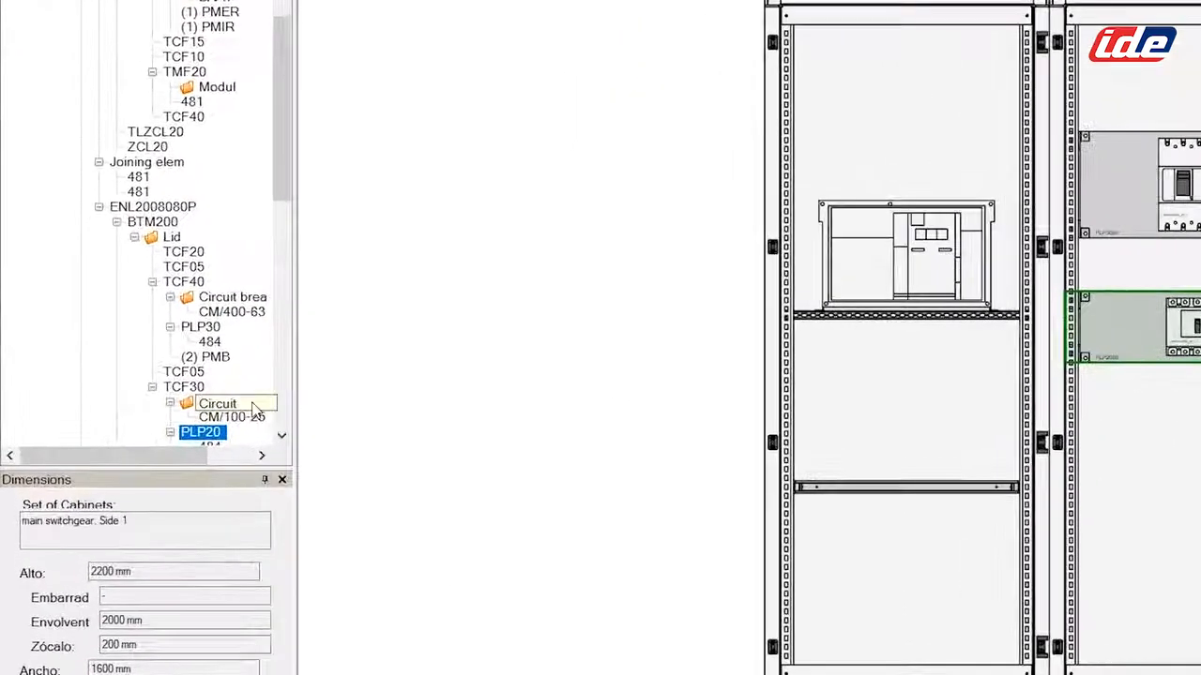
right_click(171, 386)
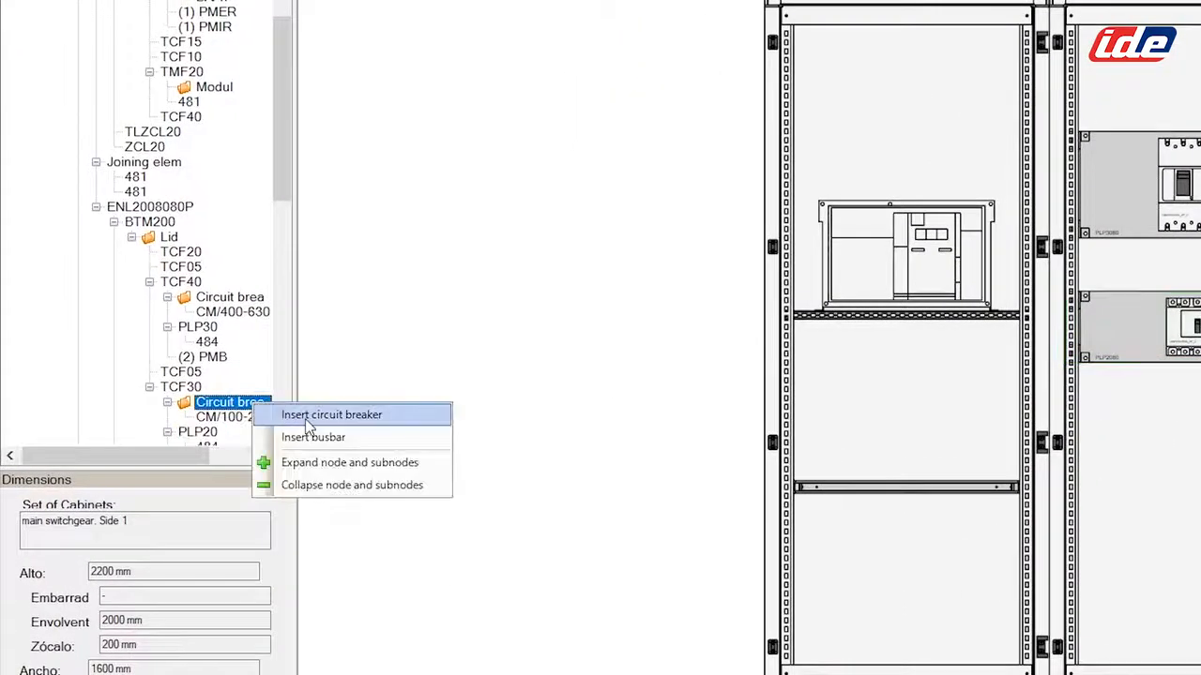
left_click(307, 419)
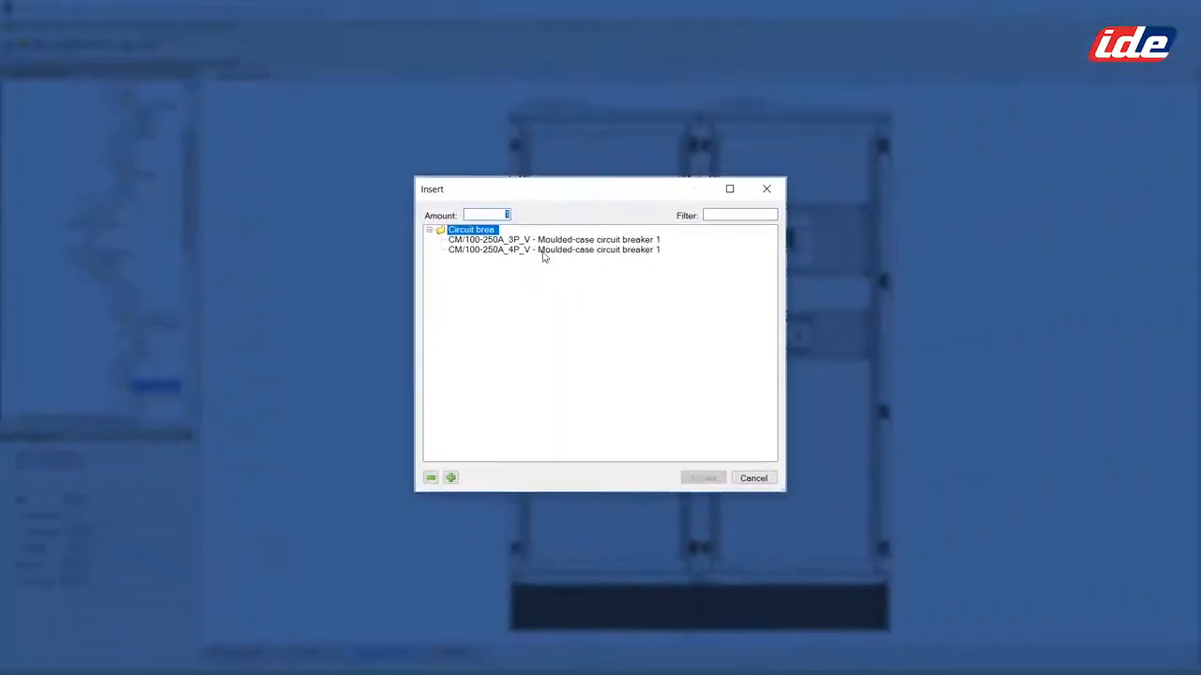
left_click(542, 252)
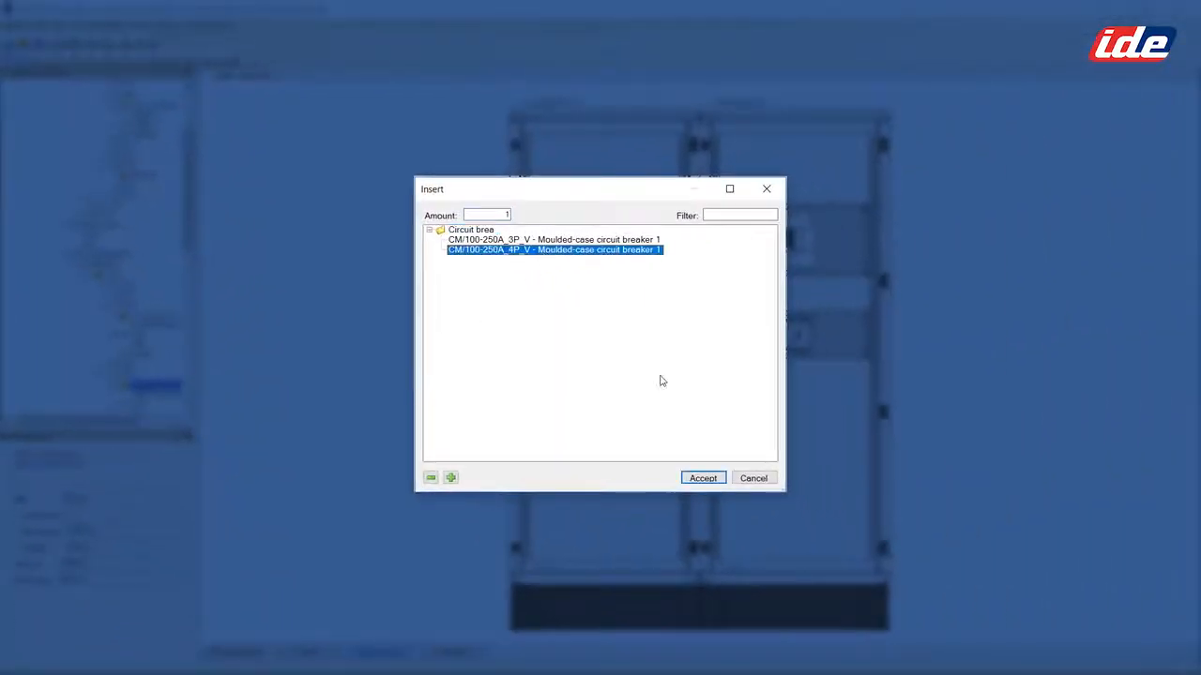
left_click(708, 478)
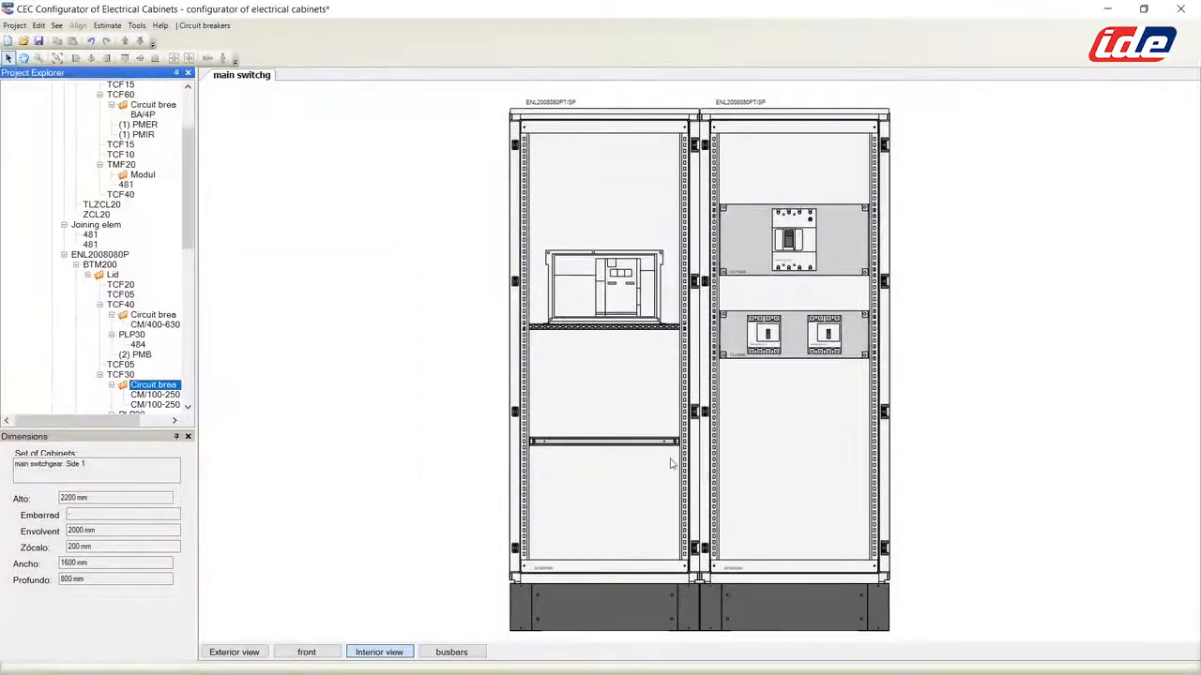
Add a third CM/100-250A_4P_V circuit breaker to the same TCF30 lid.
right_click(148, 391)
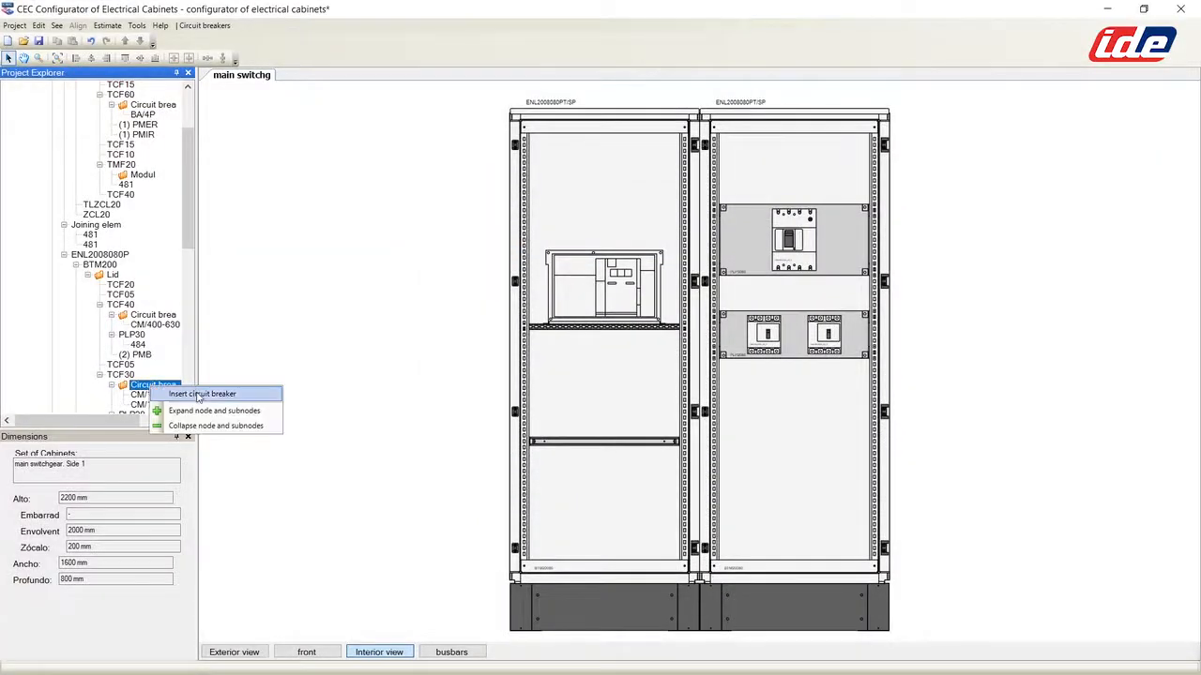
left_click(197, 395)
left_click(588, 250)
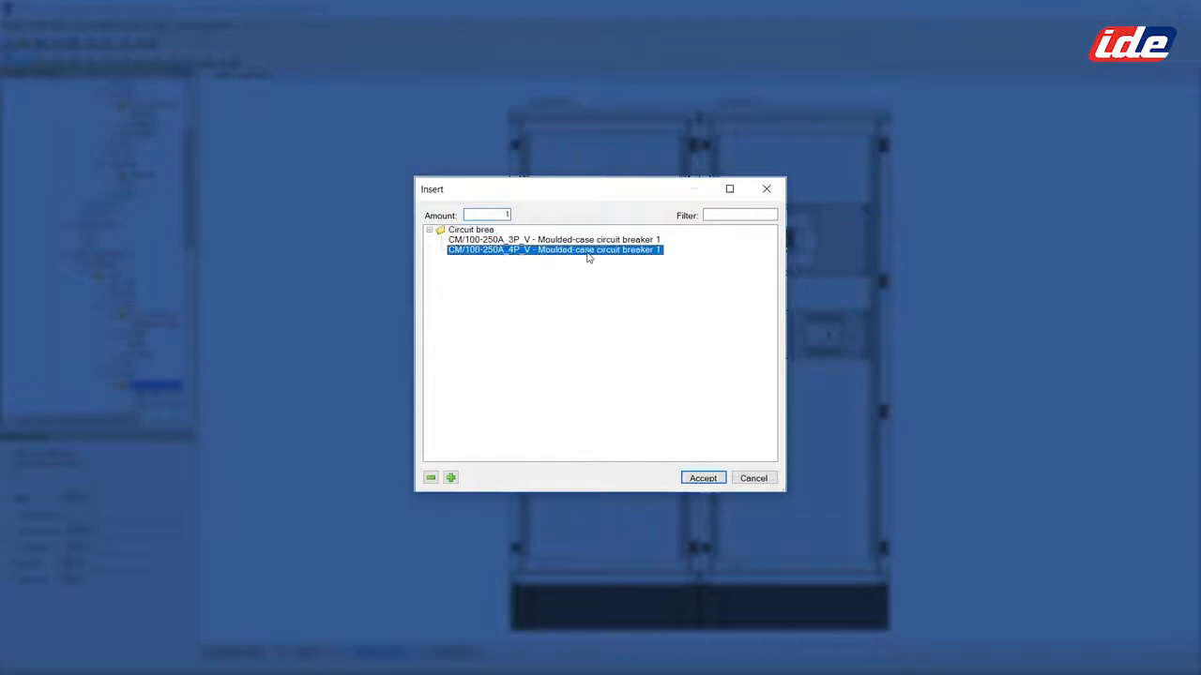
left_click(703, 478)
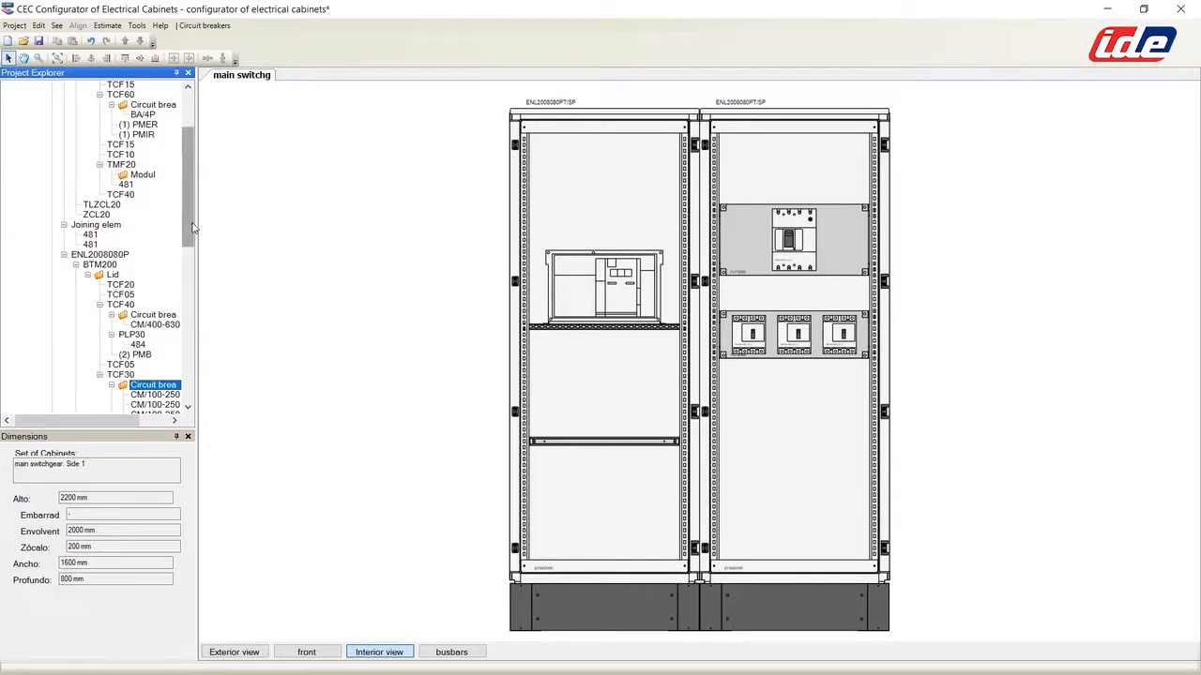
Insert the vertical 1250 A moulded-case circuit breaker CM/1250A_4P_V into the second cabinet's lids.
left_click_drag(192, 227, 186, 286)
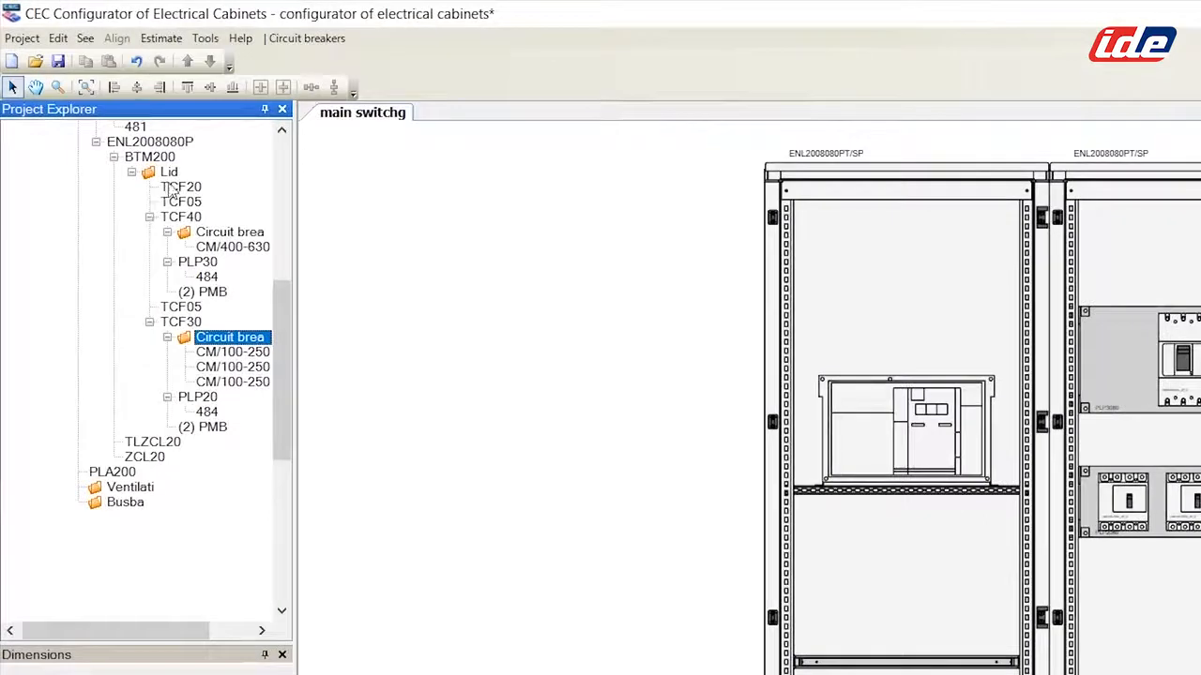
right_click(170, 175)
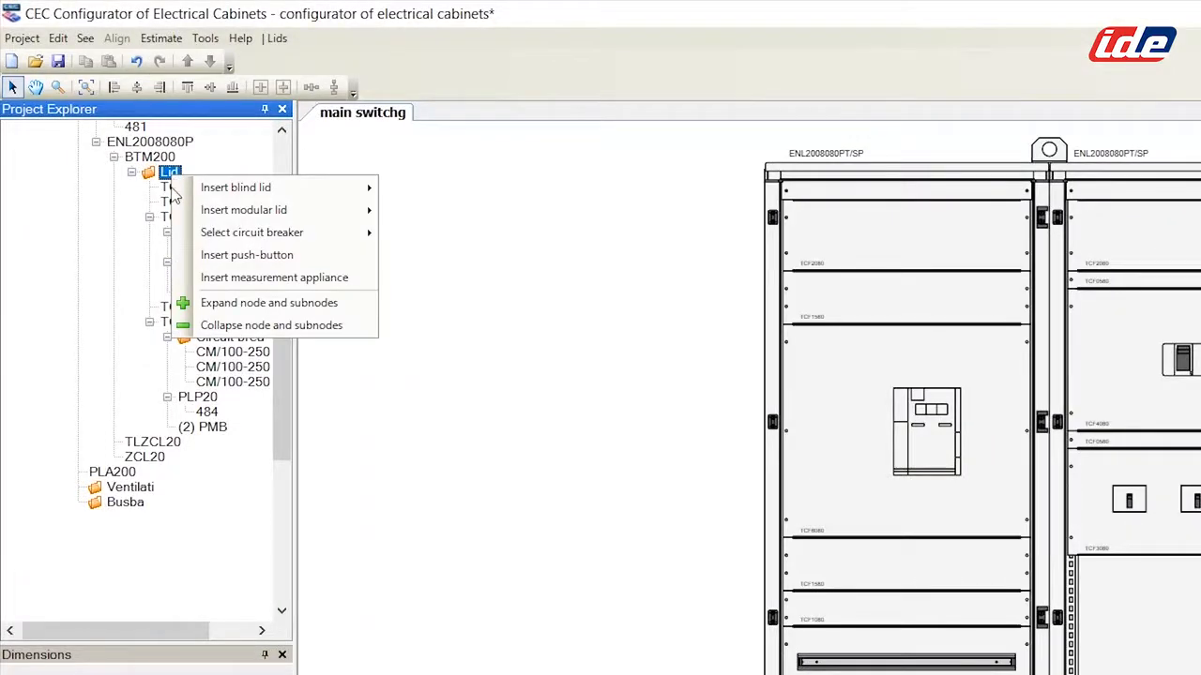
mouse_move(197, 191)
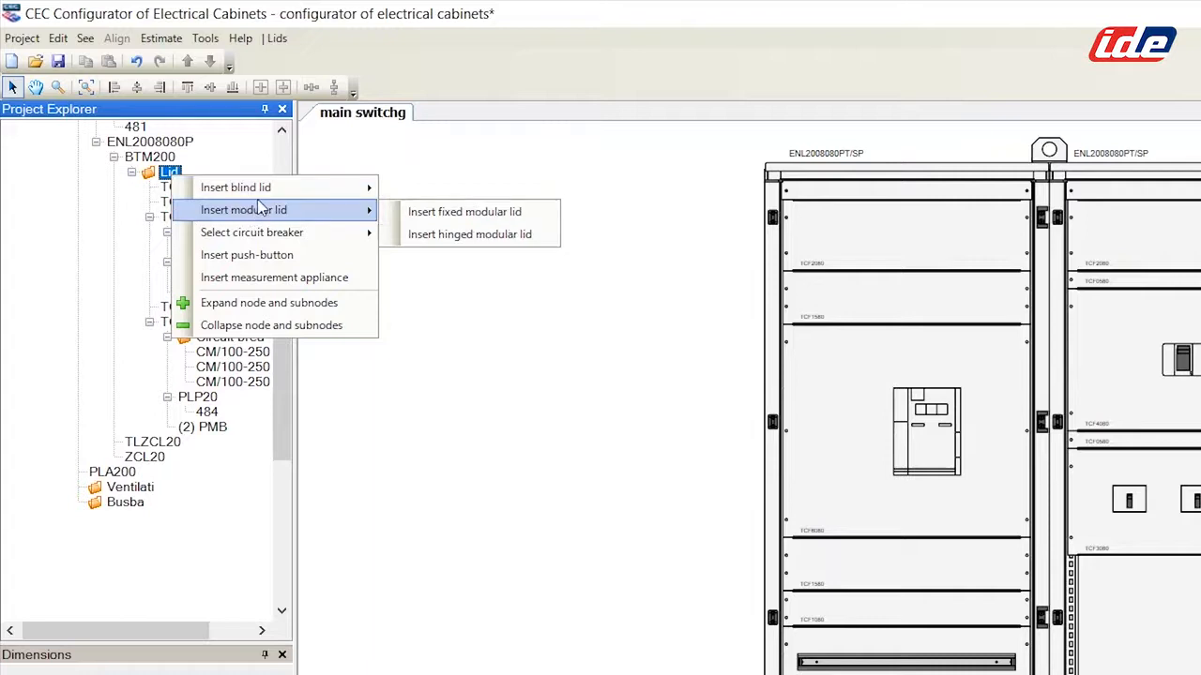
mouse_move(283, 231)
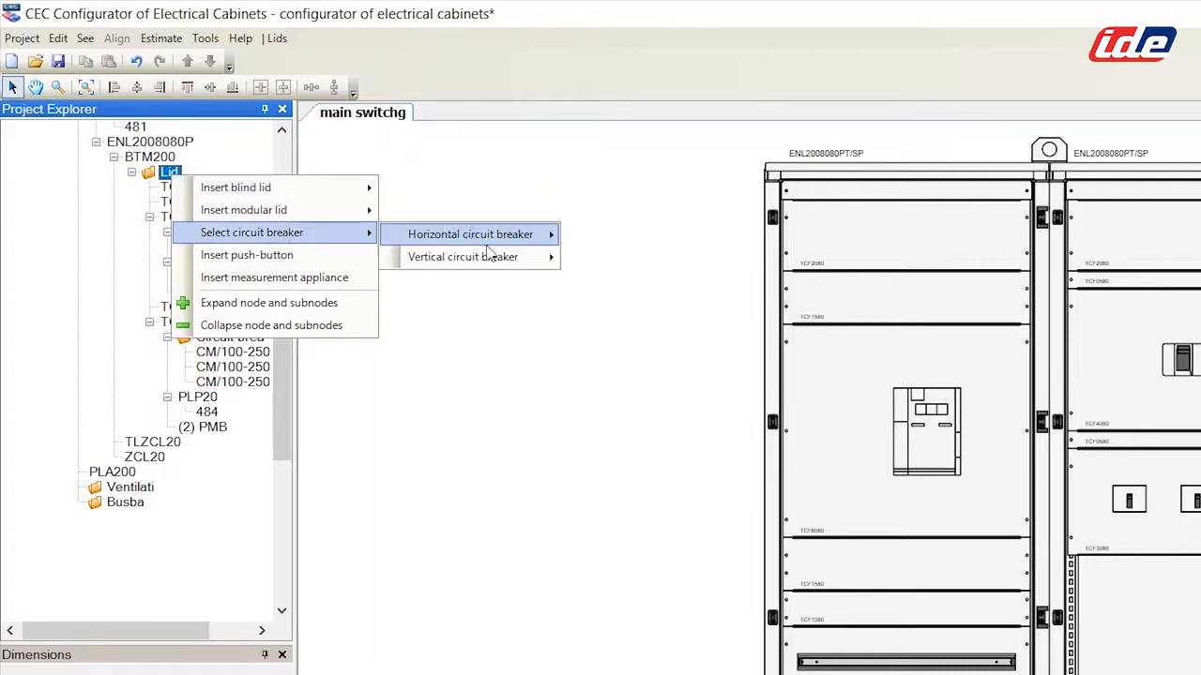
mouse_move(488, 262)
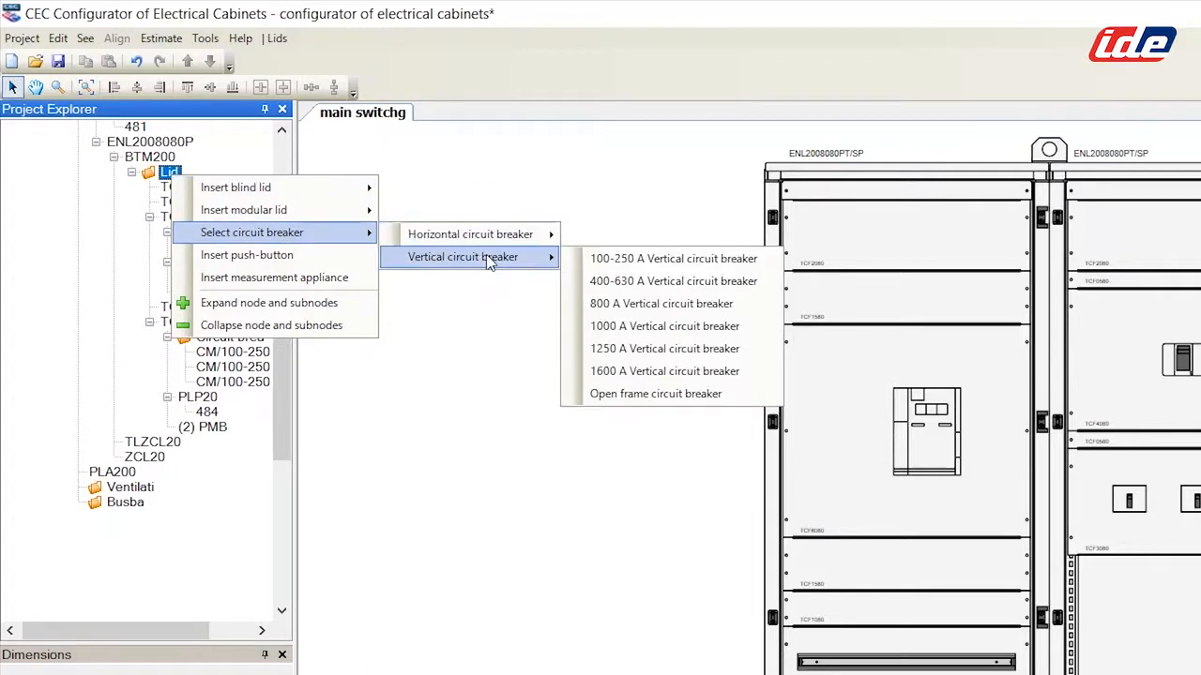
left_click(675, 348)
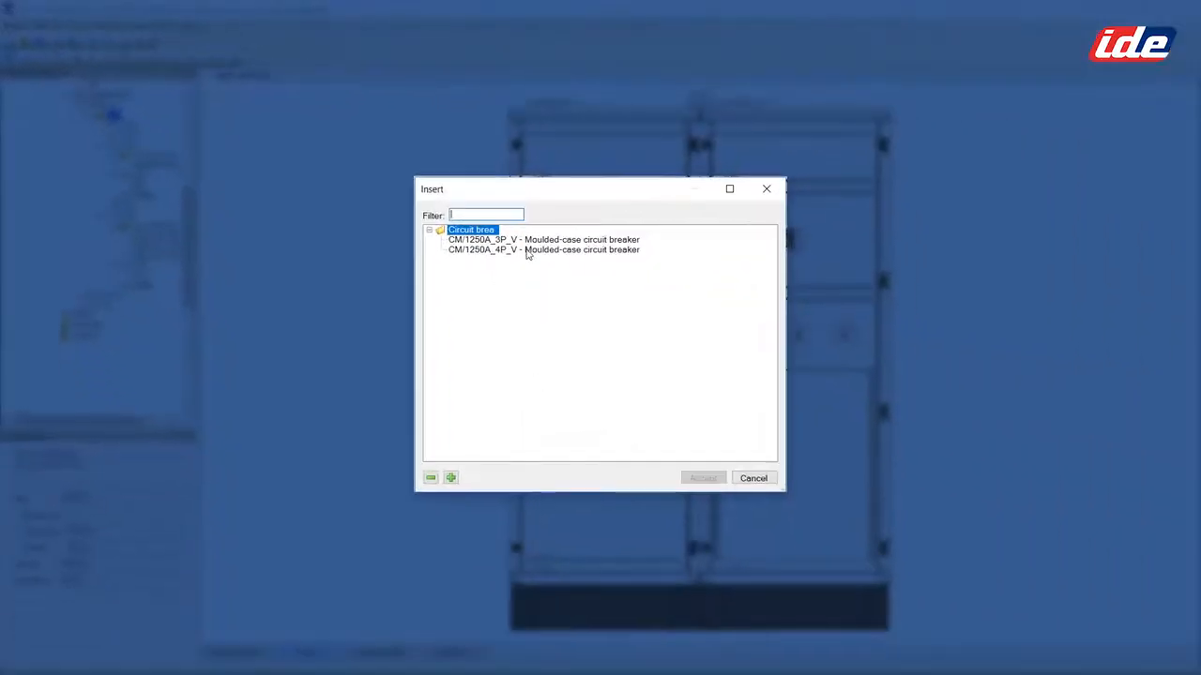
left_click(527, 250)
left_click(703, 479)
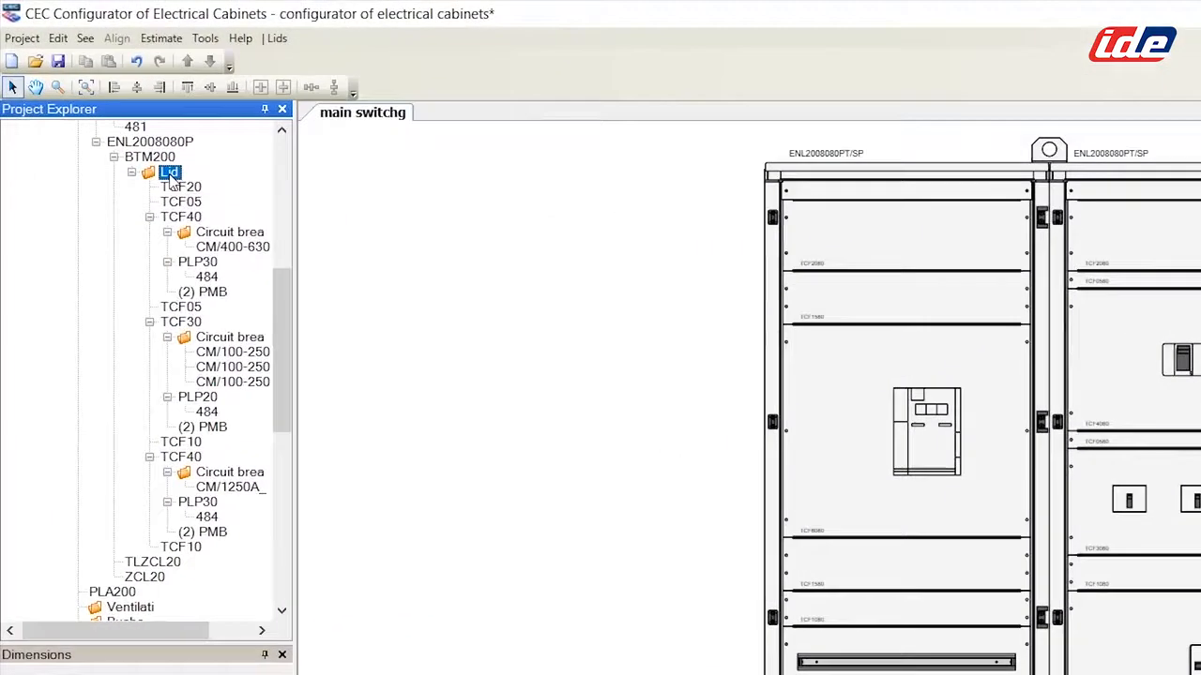
Fill the remaining space at the bottom of the second cabinet with one TCF2080 fixed blind lid.
right_click(113, 115)
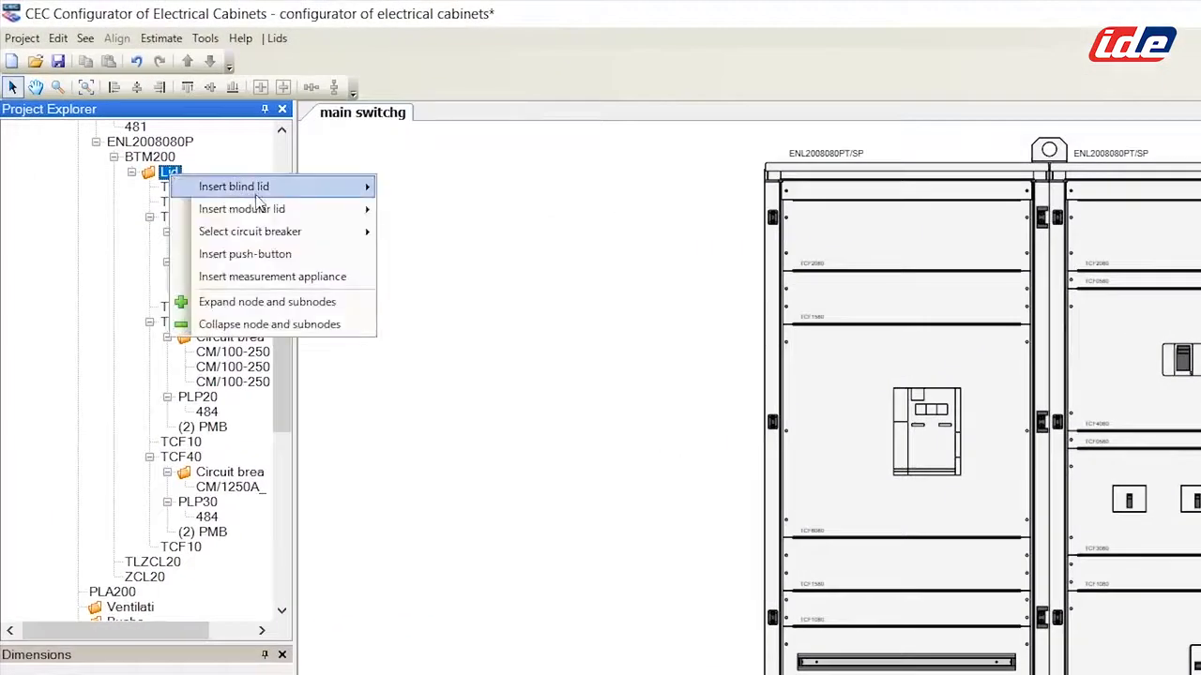
mouse_move(263, 187)
left_click(441, 187)
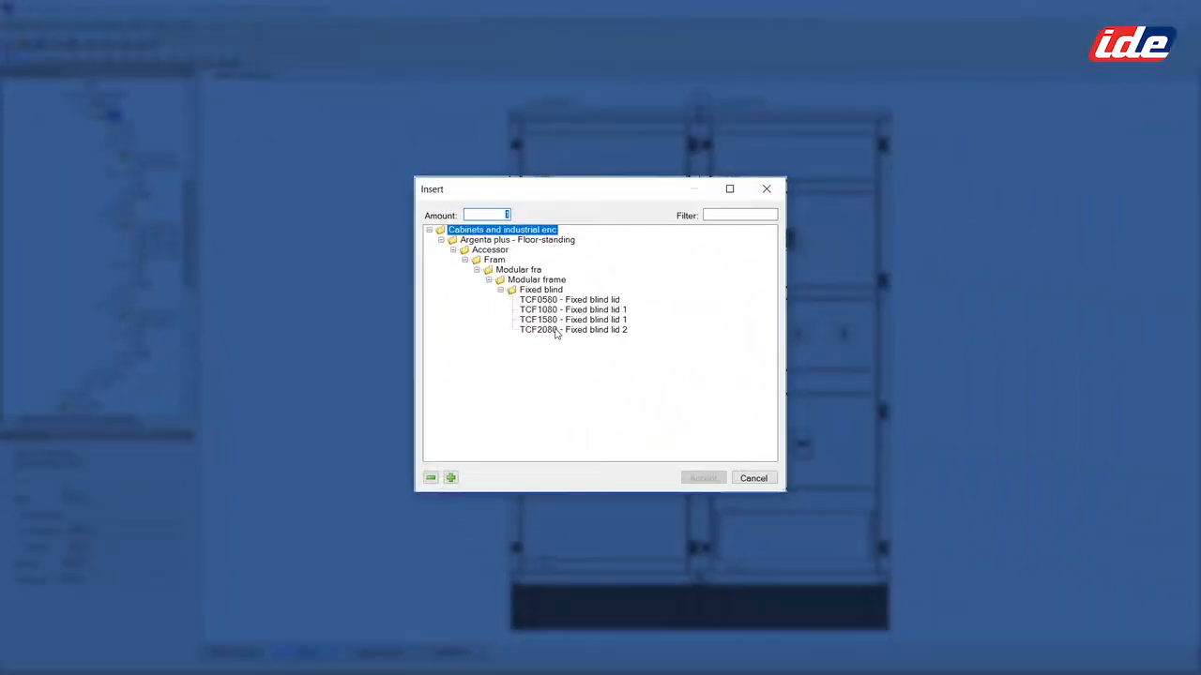
left_click(555, 331)
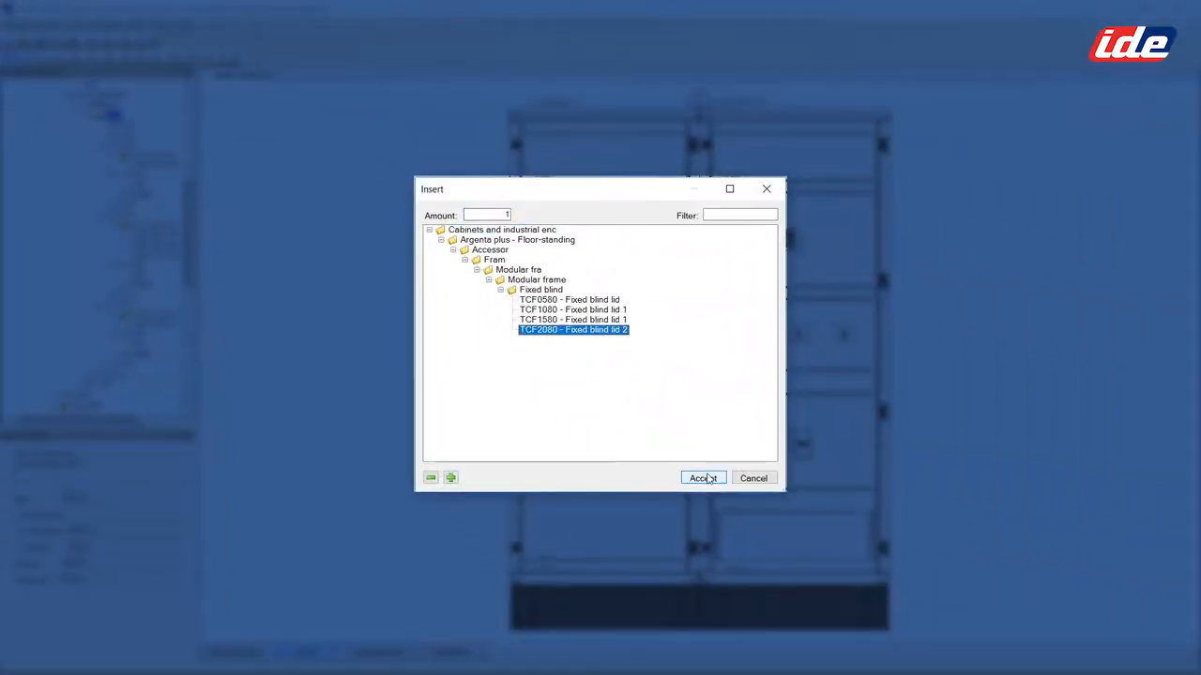
left_click(702, 478)
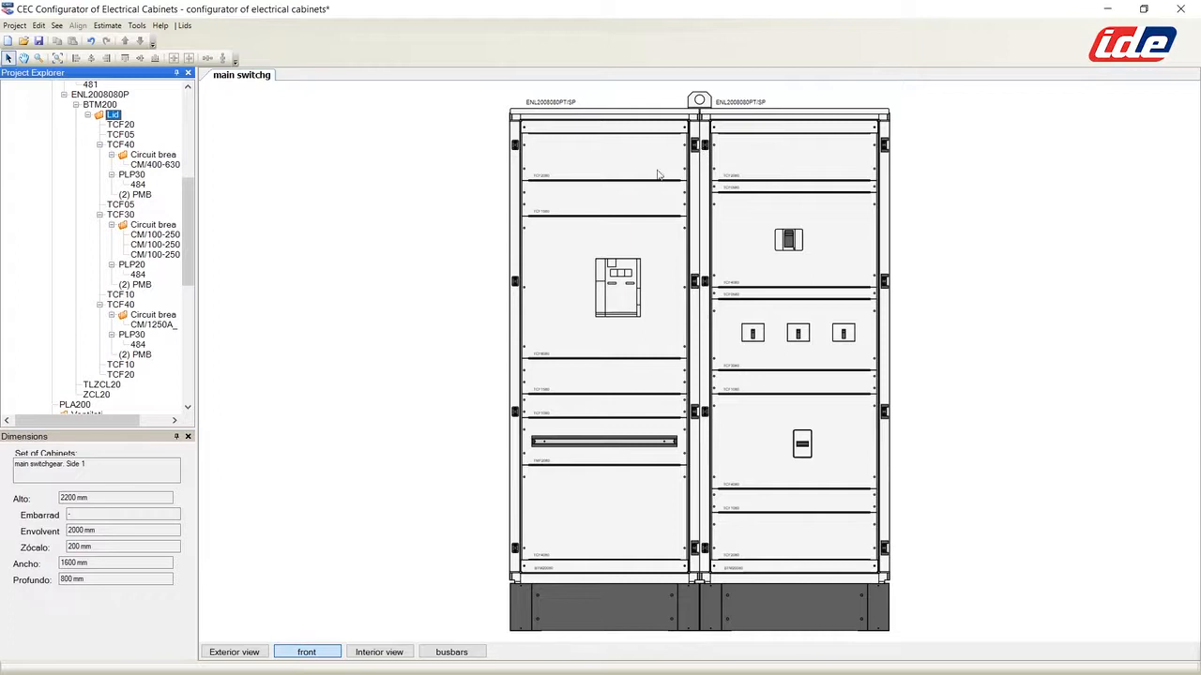
Insert an auxiliary module into the cabinet set with width 400, Frame front and Right hand.
left_click_drag(189, 190, 197, 105)
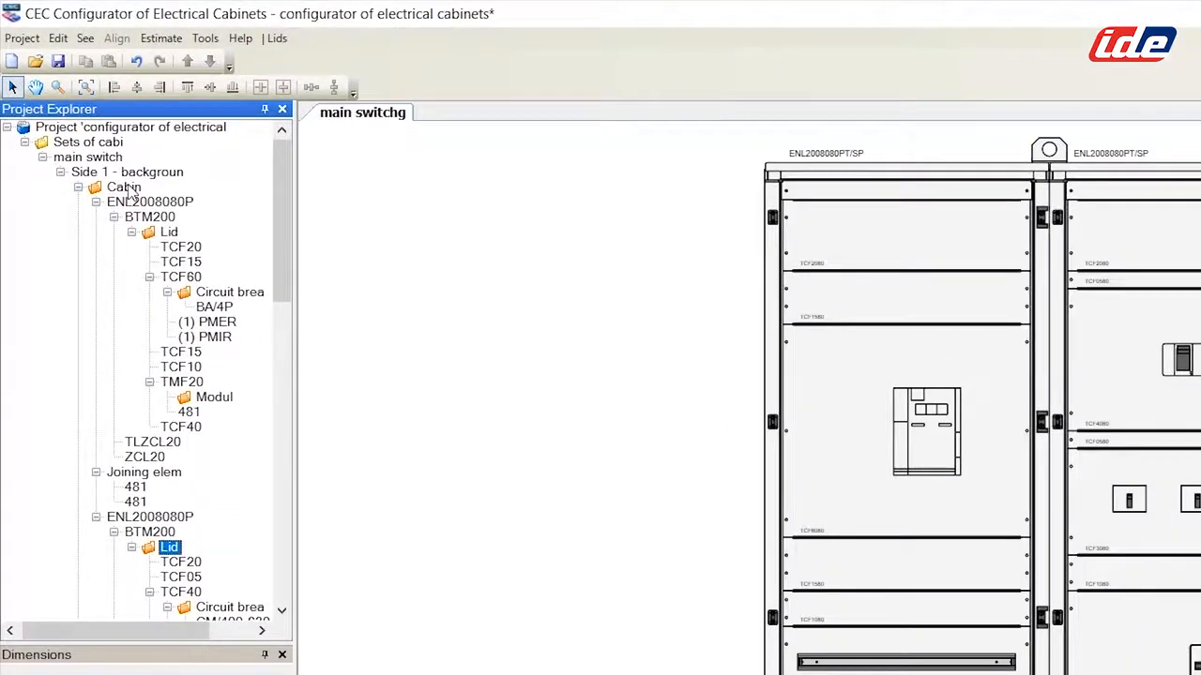
right_click(89, 125)
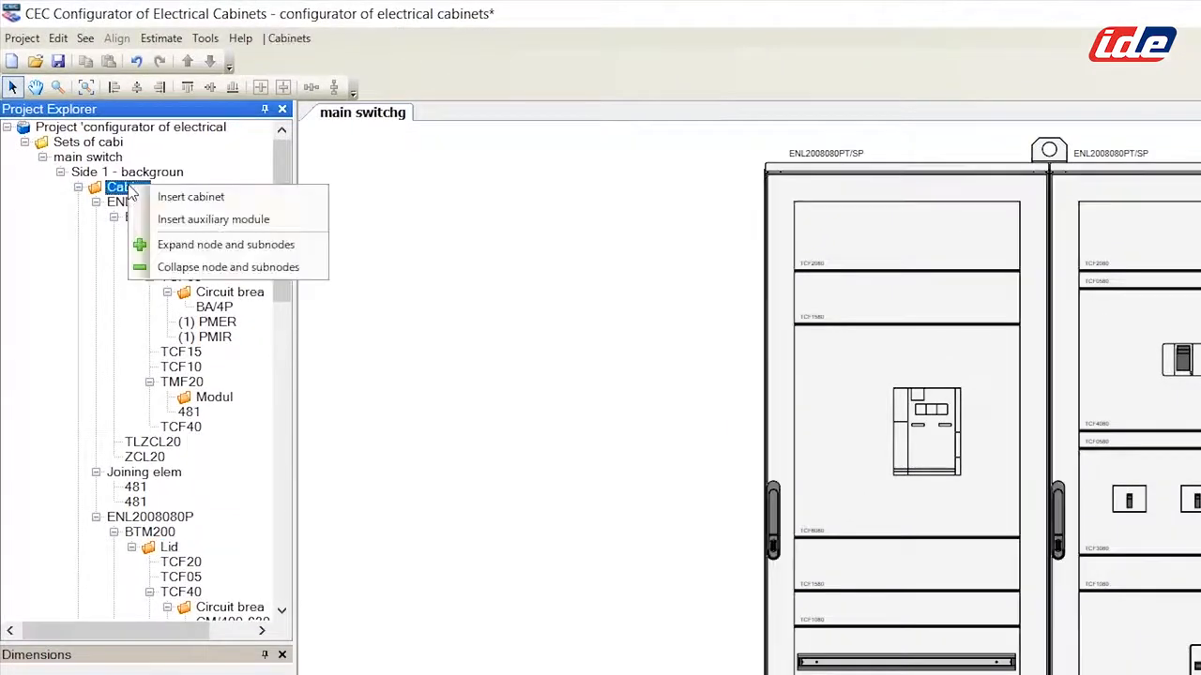
left_click(191, 220)
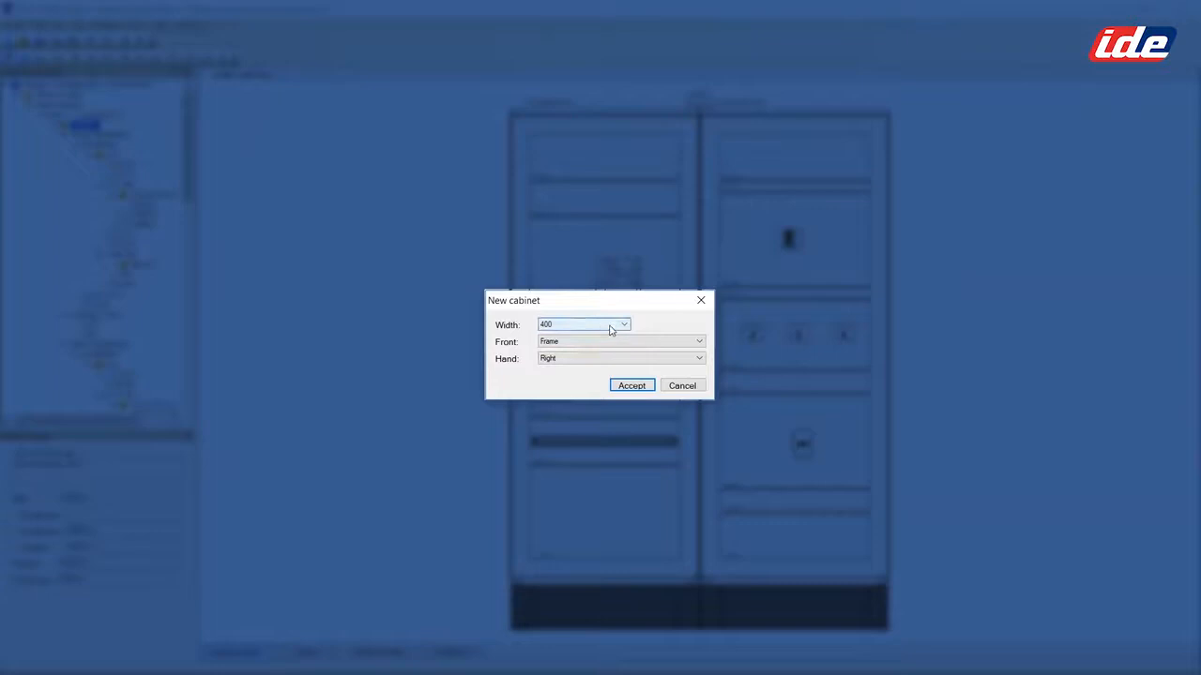
left_click(621, 326)
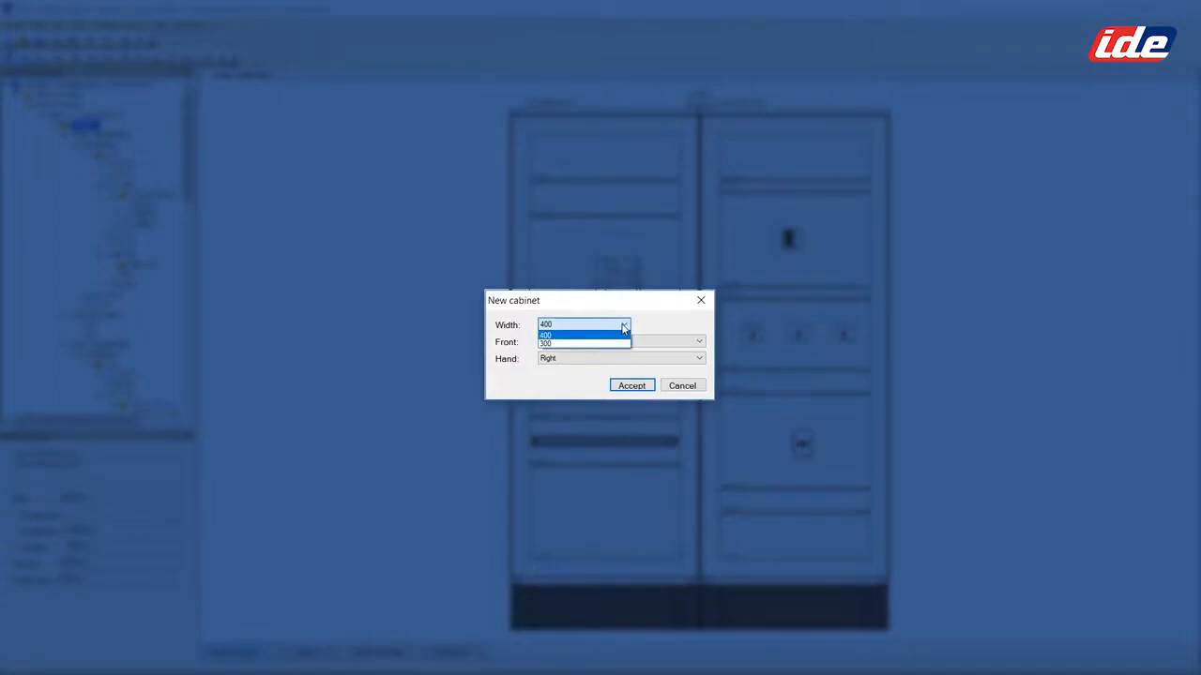
left_click(614, 335)
left_click(700, 343)
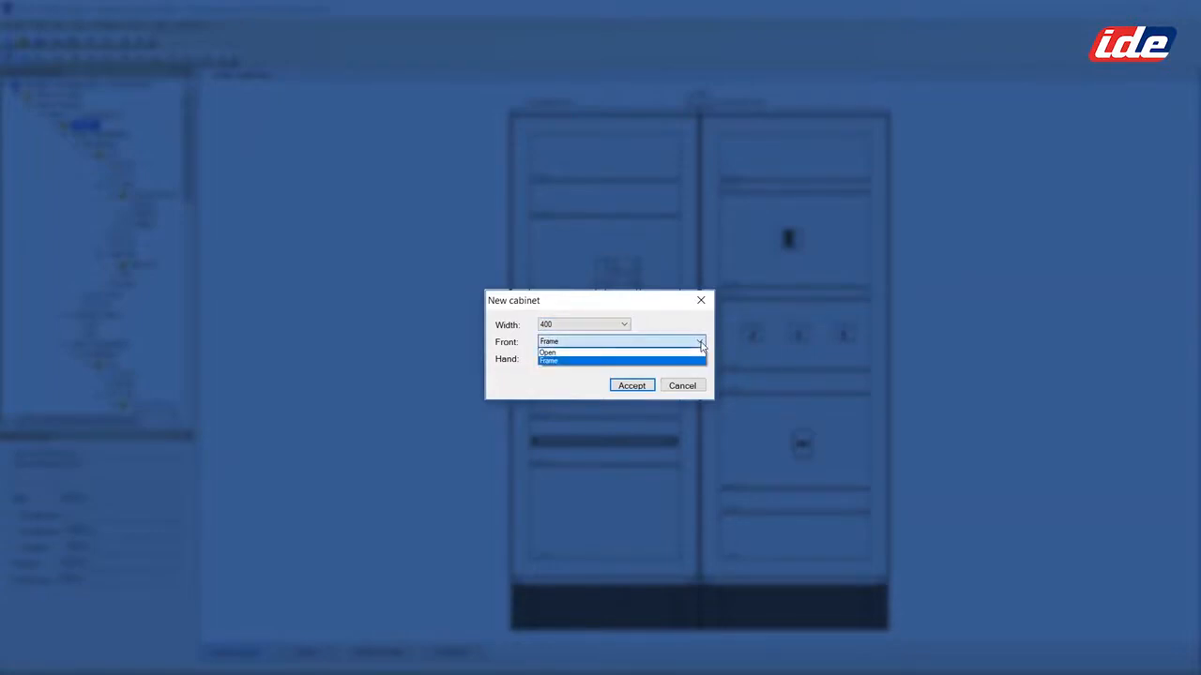
left_click(687, 363)
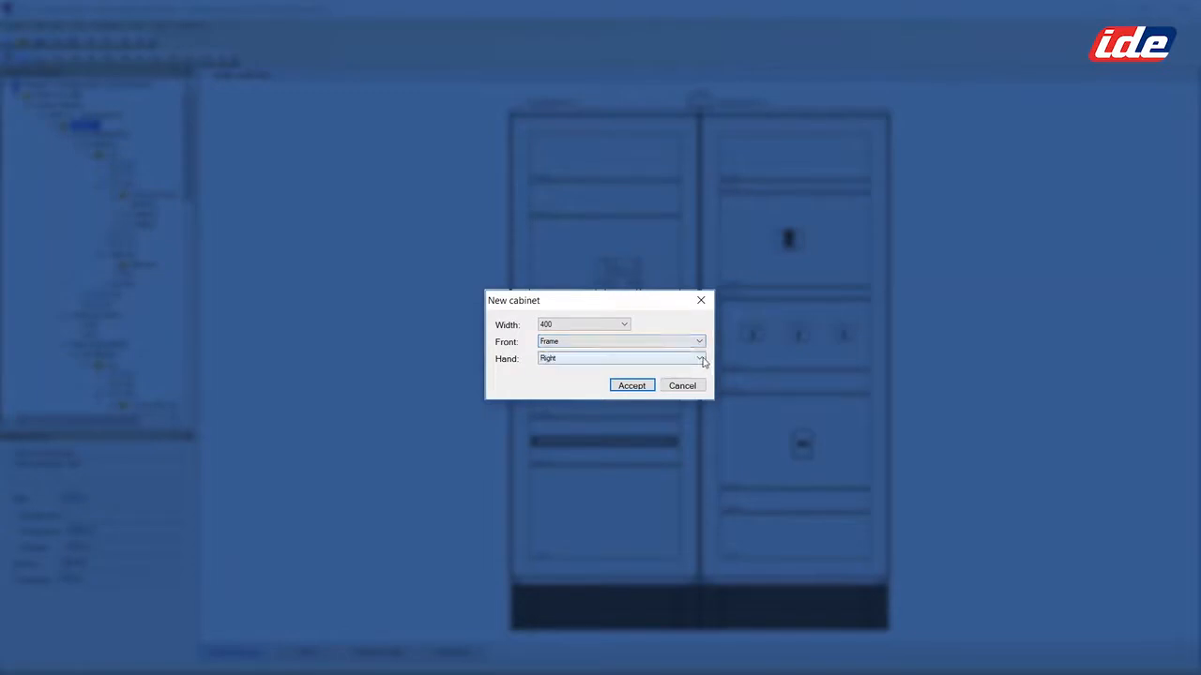
left_click(702, 361)
left_click(702, 361)
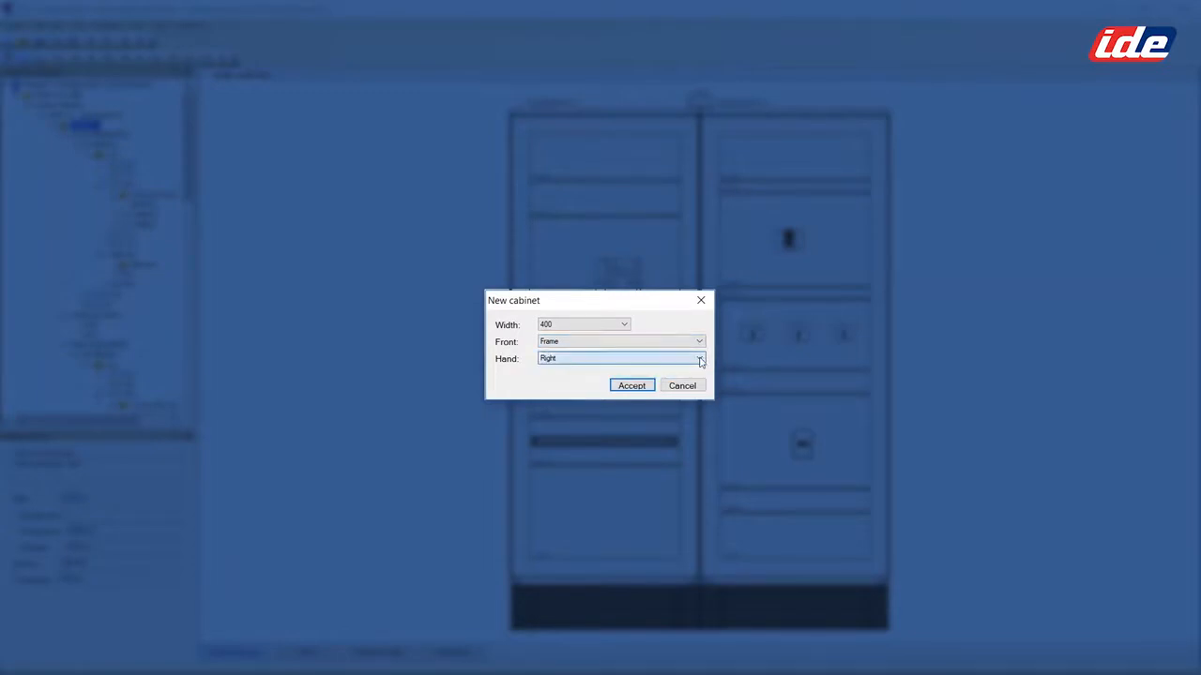
left_click(632, 385)
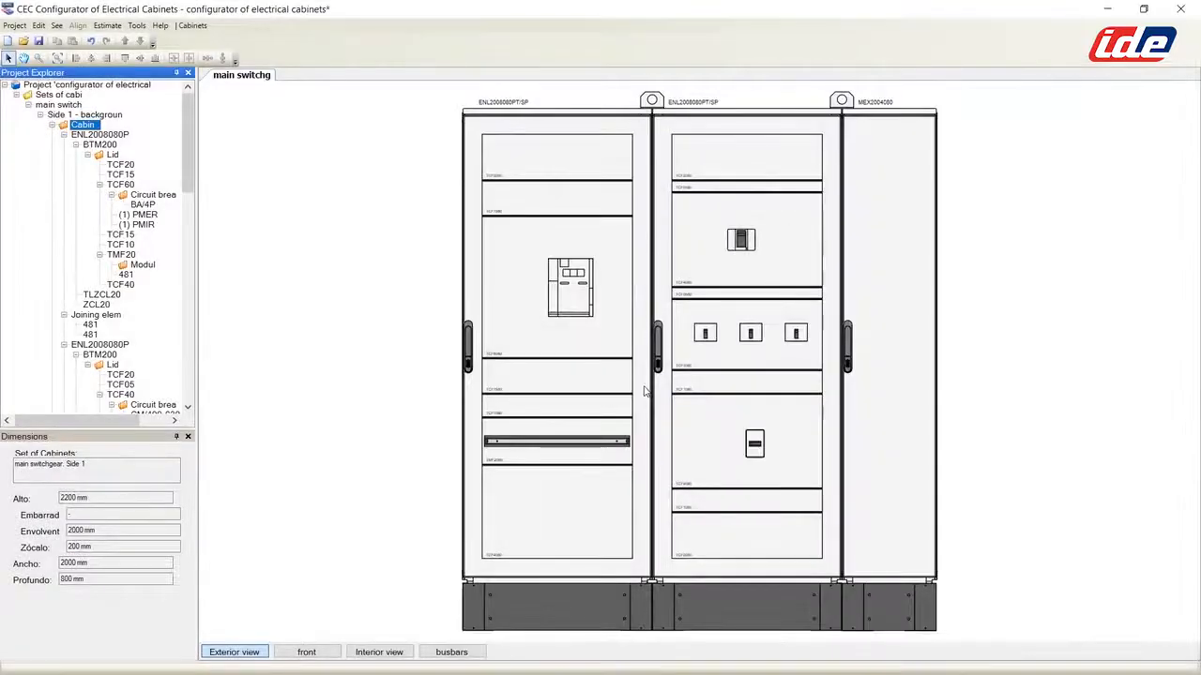
Move the auxiliary module one place up the cabinet order so it stands between the two cabinets.
left_click(888, 235)
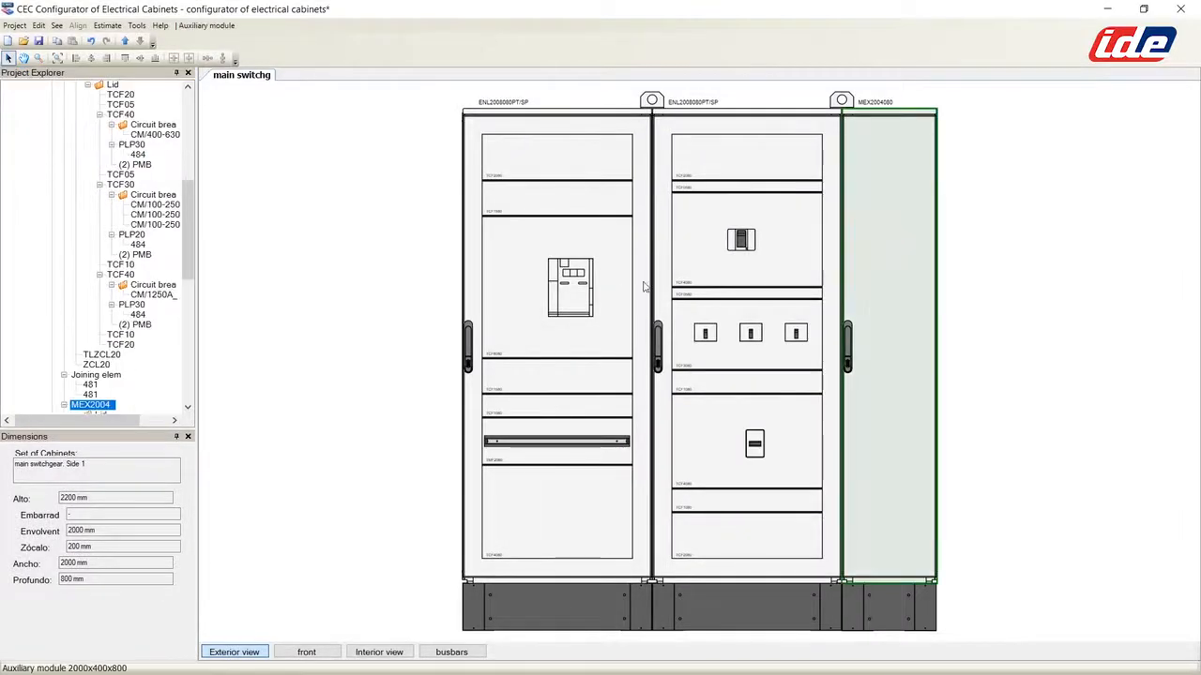
left_click(126, 43)
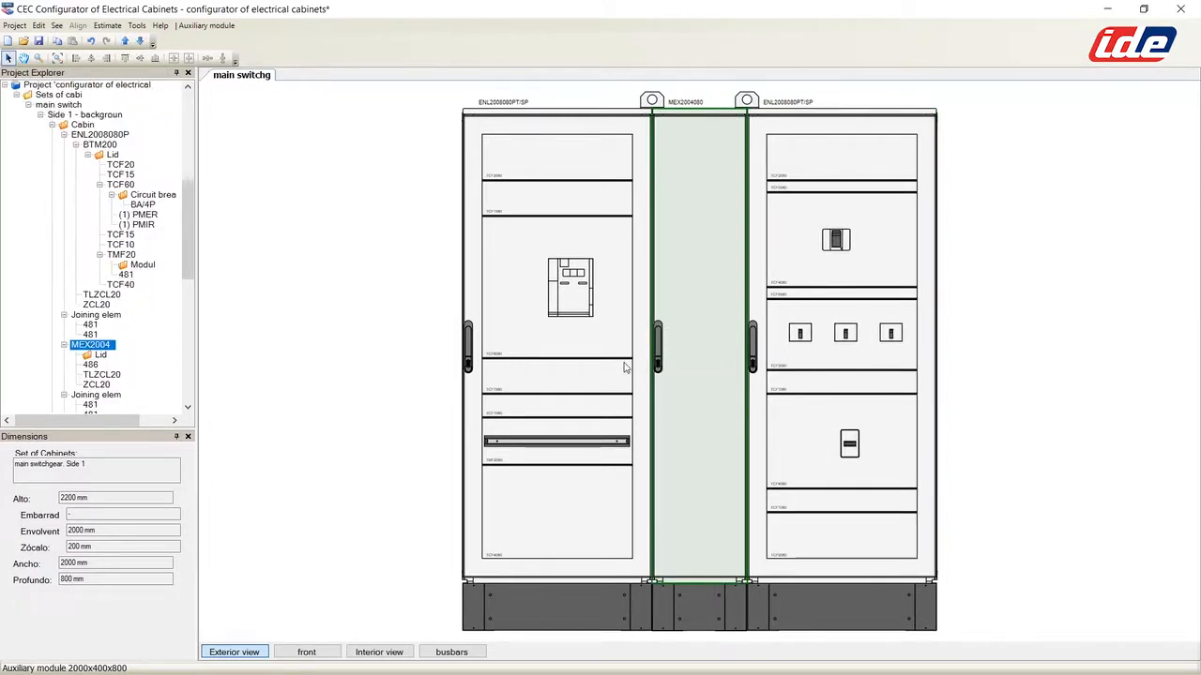
Insert another cabinet with width 800, transparent single door, Right hand and a modular frame with partition column as its front.
left_click_drag(184, 236, 188, 141)
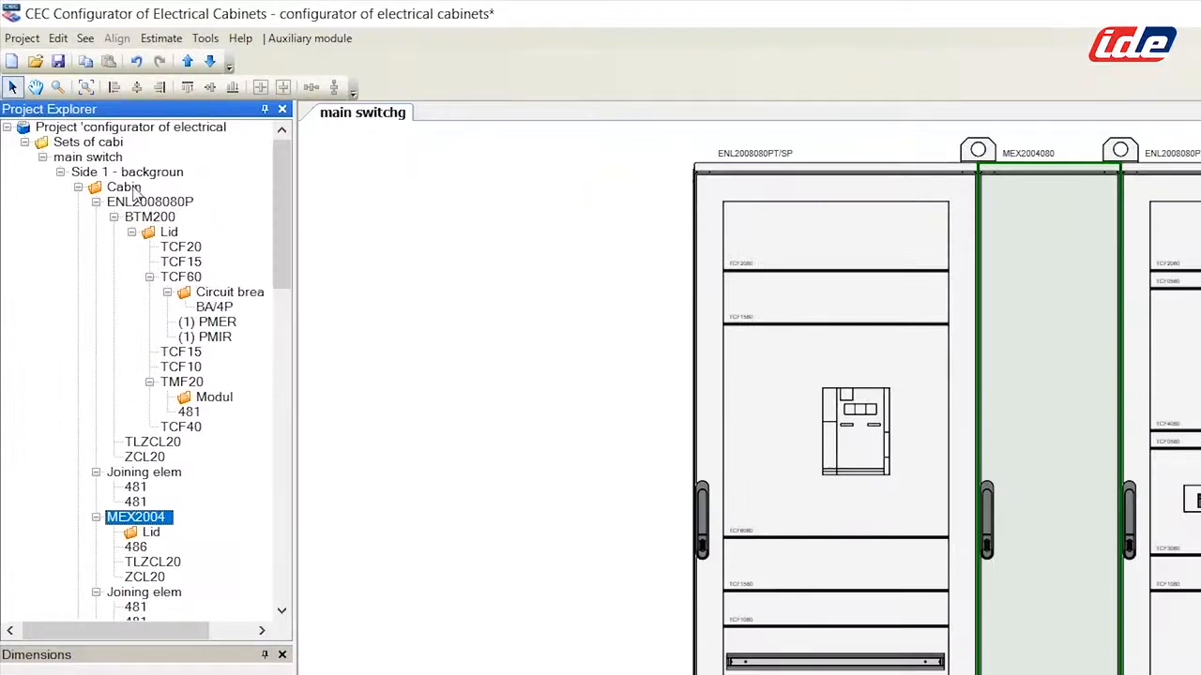
right_click(134, 190)
left_click(186, 200)
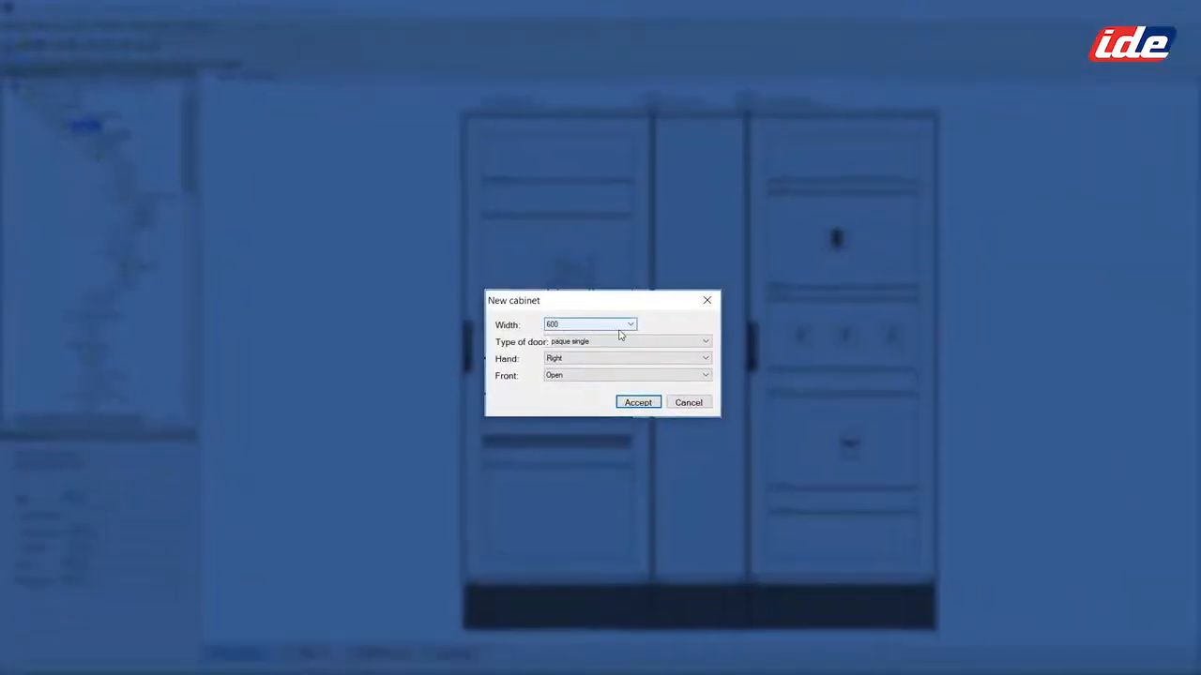
left_click(631, 325)
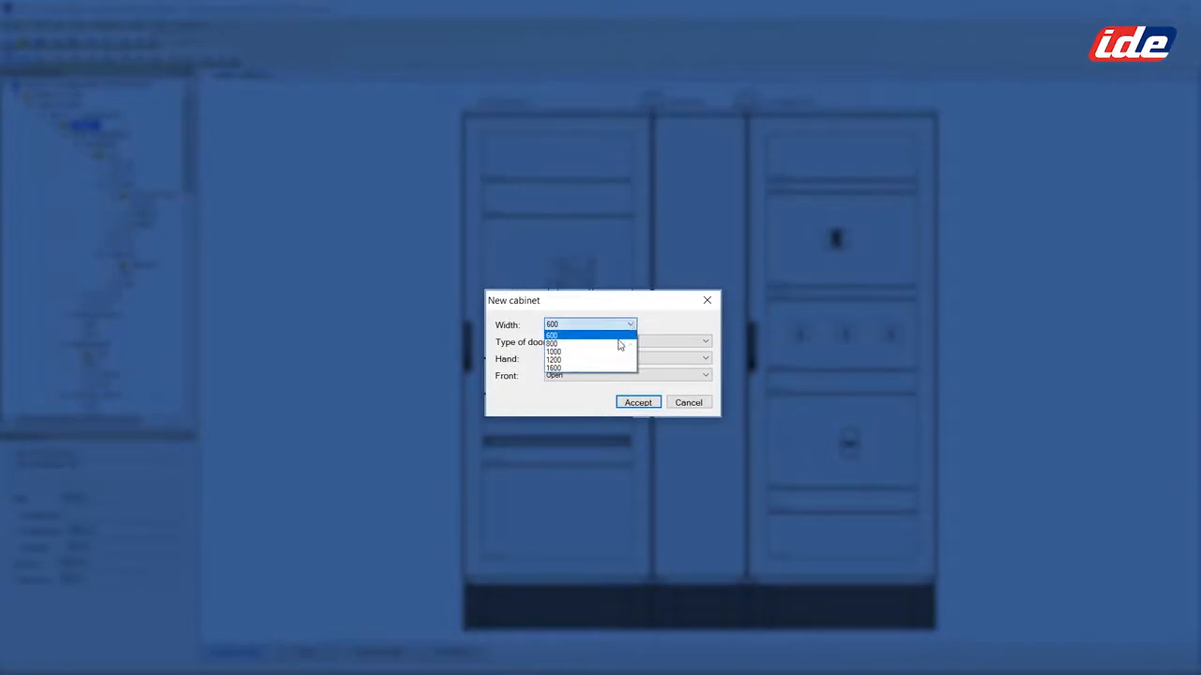
left_click(617, 344)
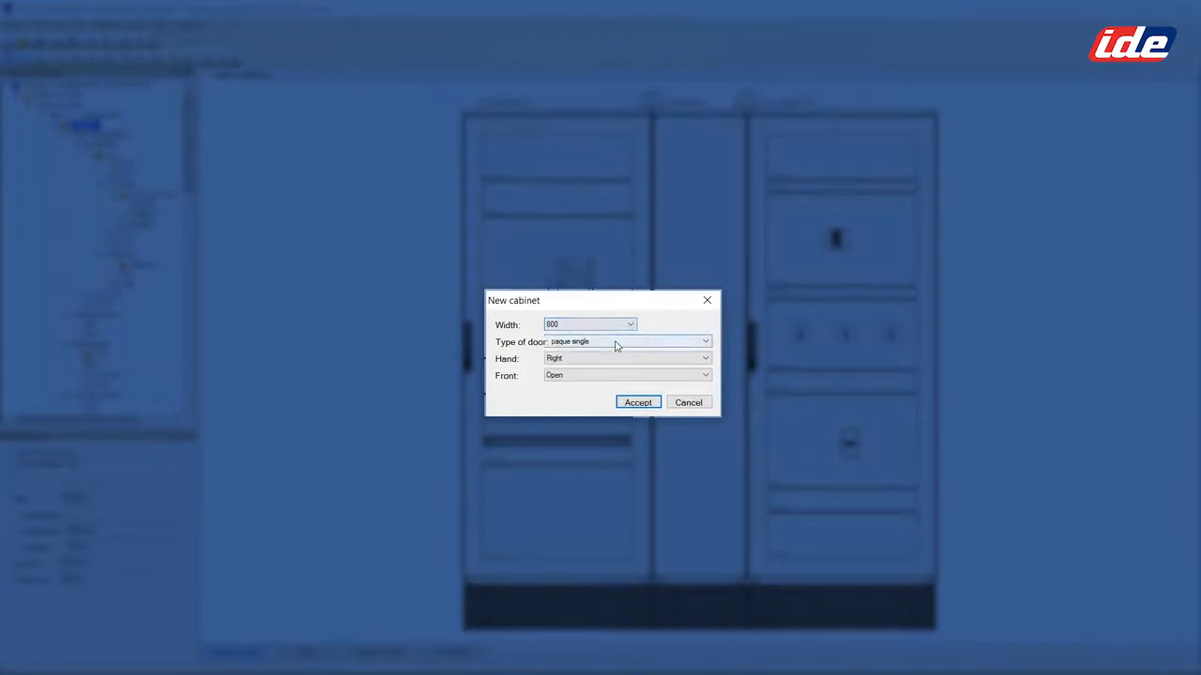
left_click(708, 346)
left_click(699, 361)
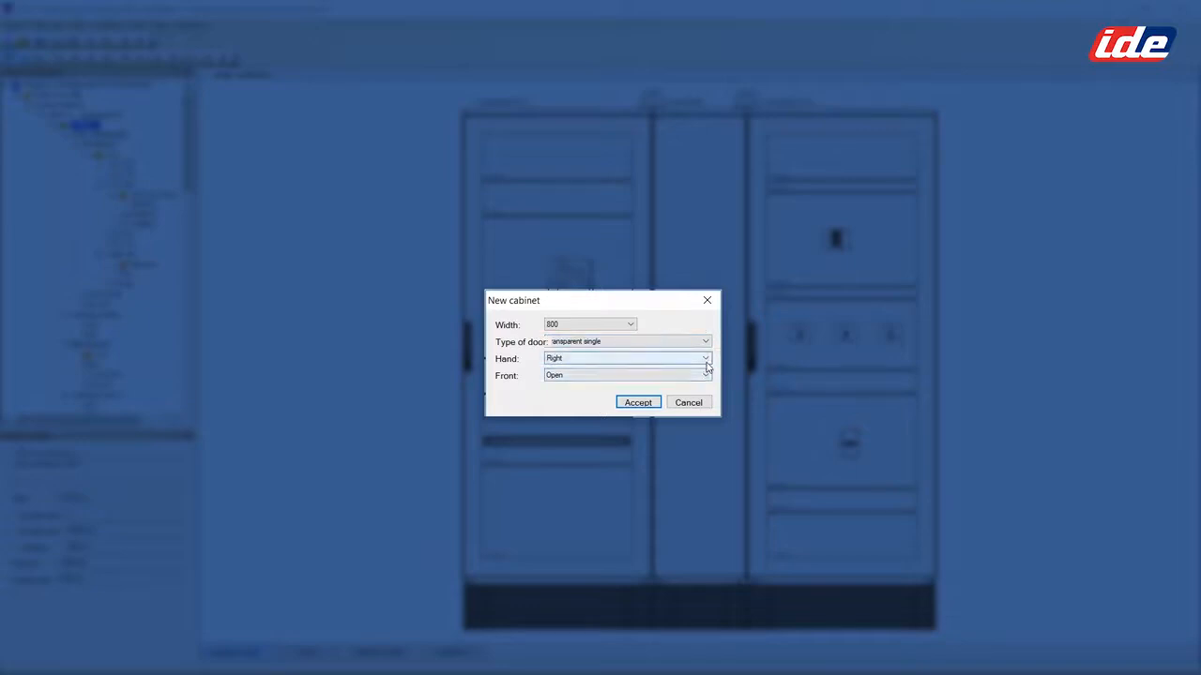
left_click(704, 375)
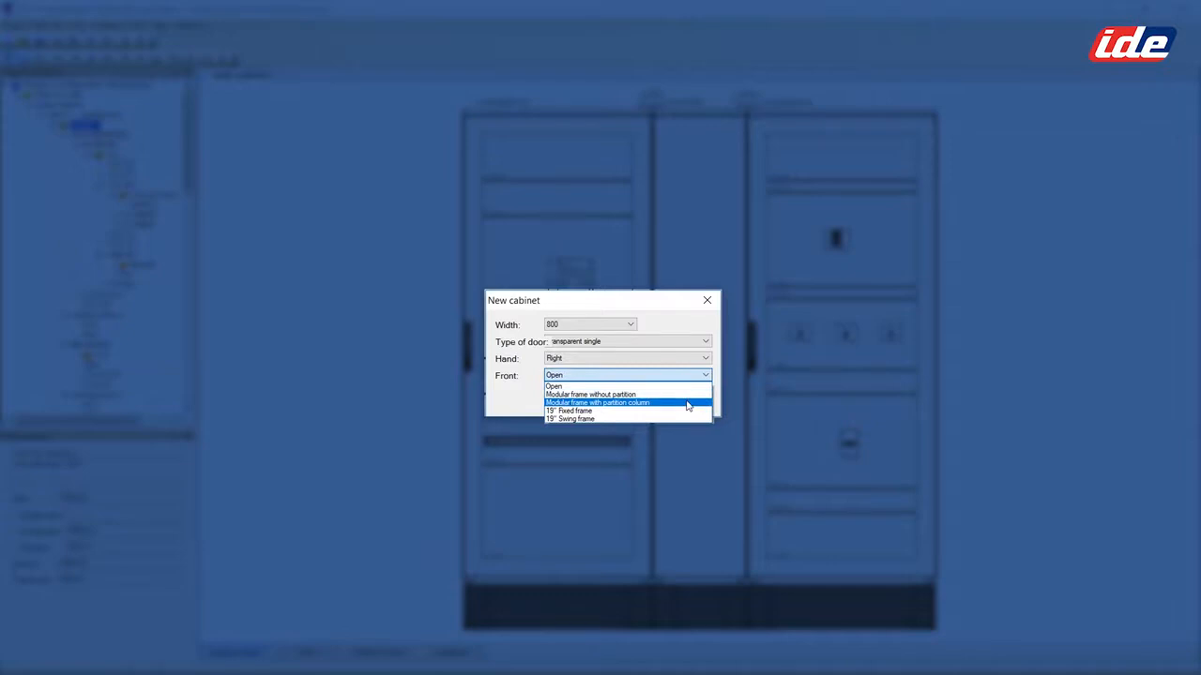
left_click(688, 403)
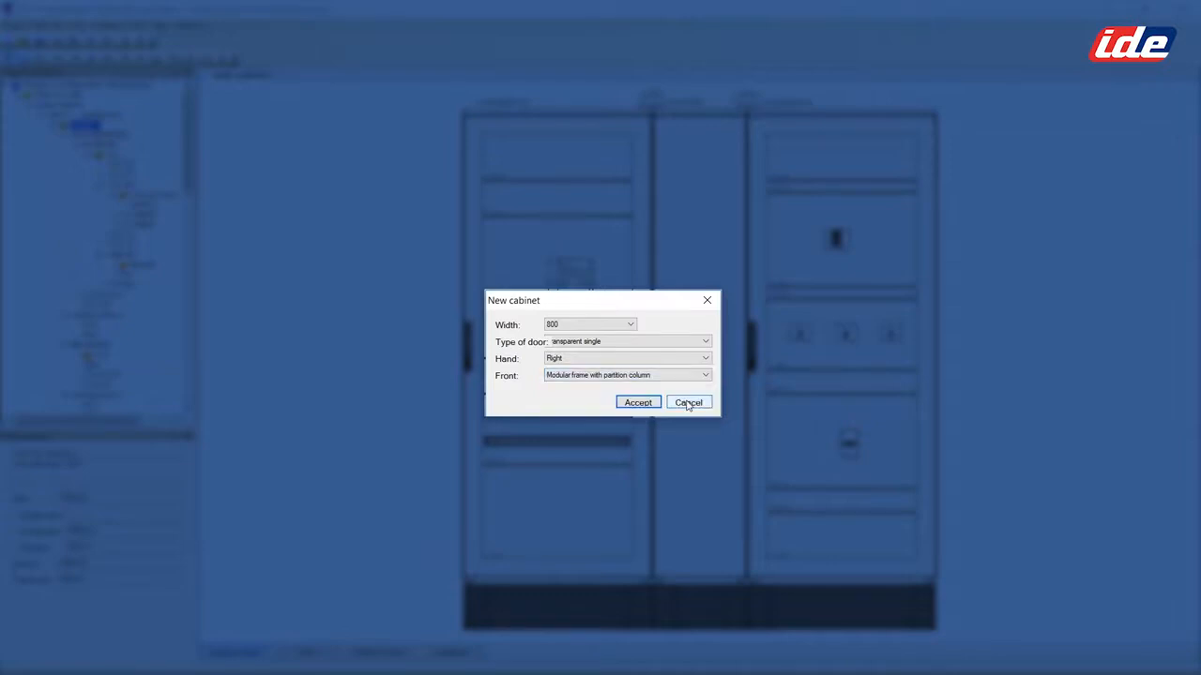
left_click(638, 402)
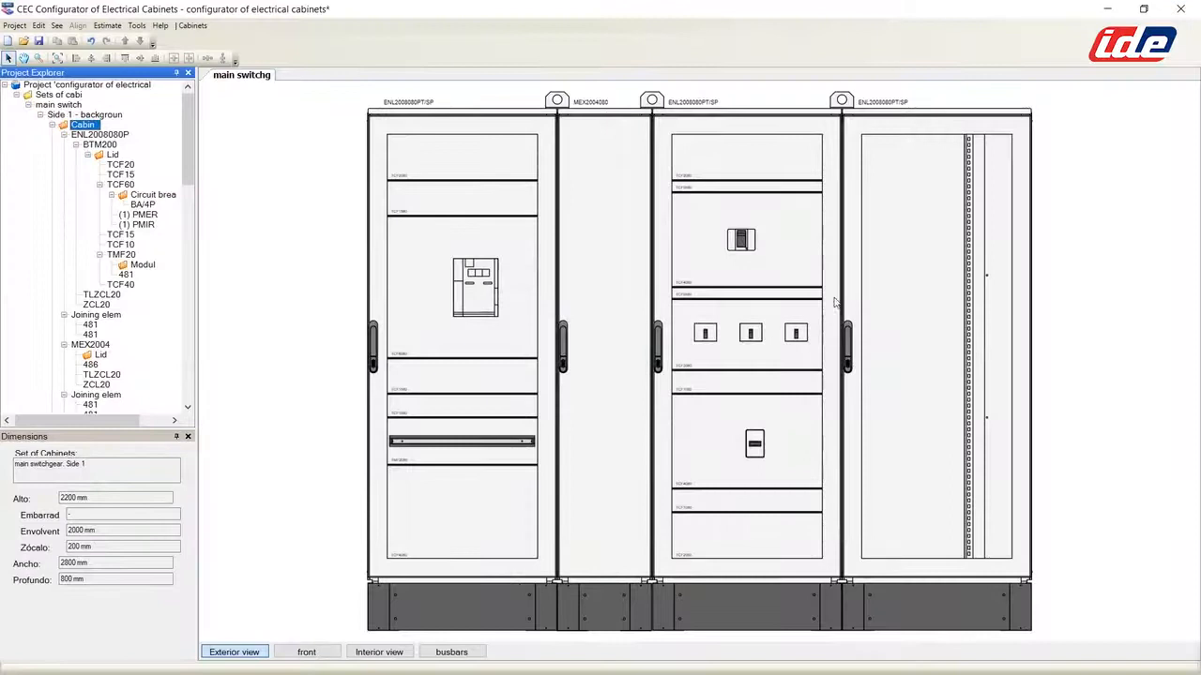
In the front view, insert four TMF2060 fixed modular lids into the new partition-column cabinet.
left_click(306, 651)
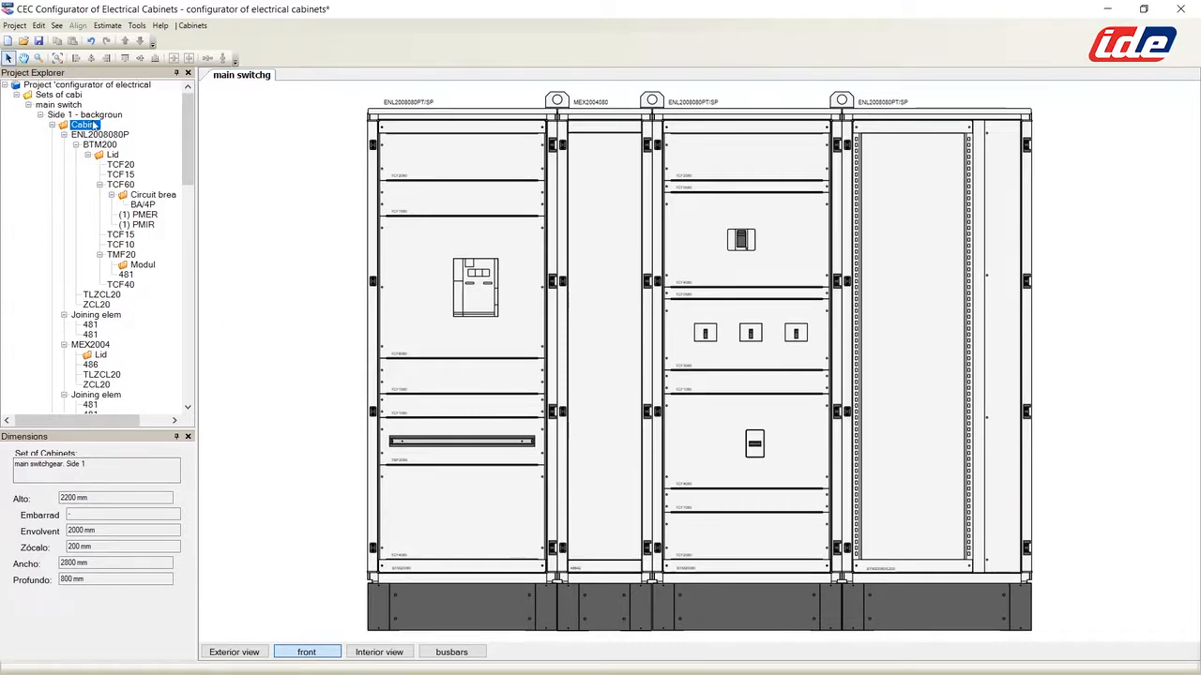
left_click_drag(188, 171, 183, 312)
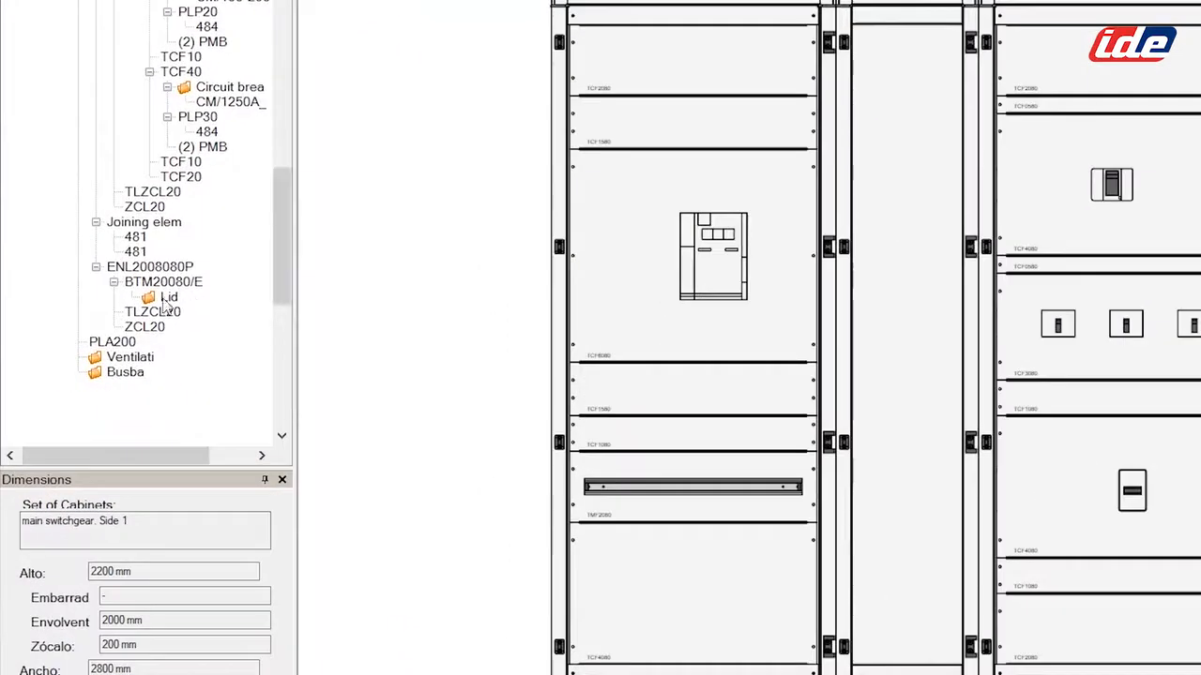
right_click(130, 278)
mouse_move(232, 344)
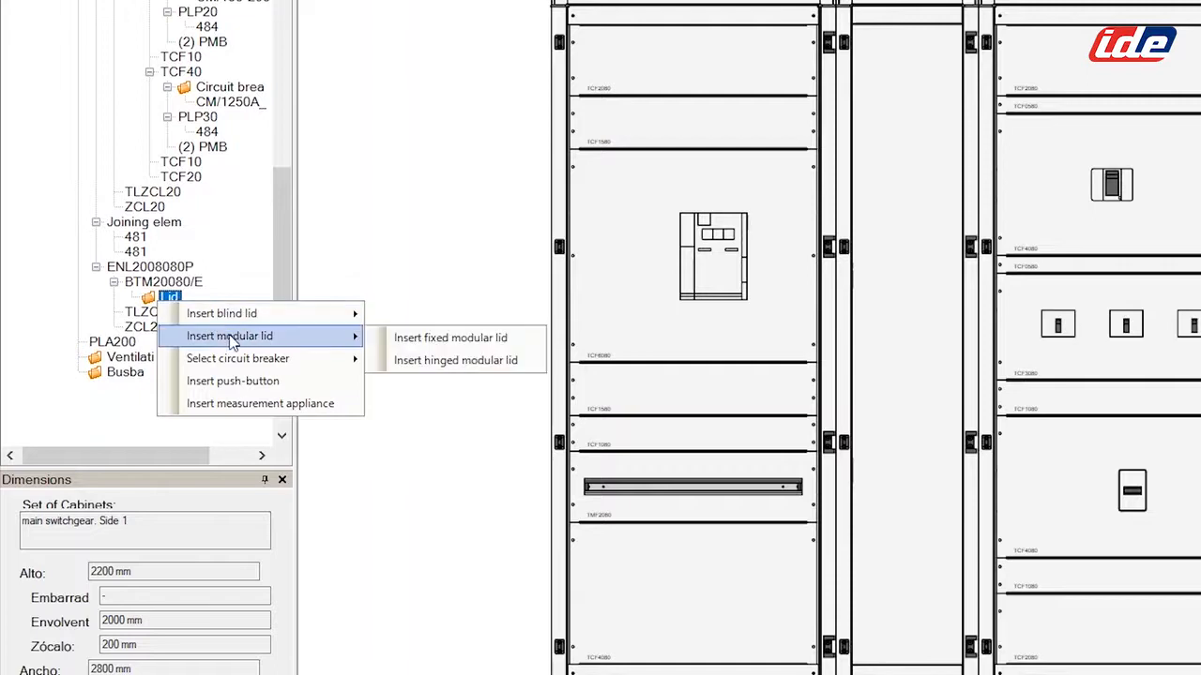
left_click(421, 339)
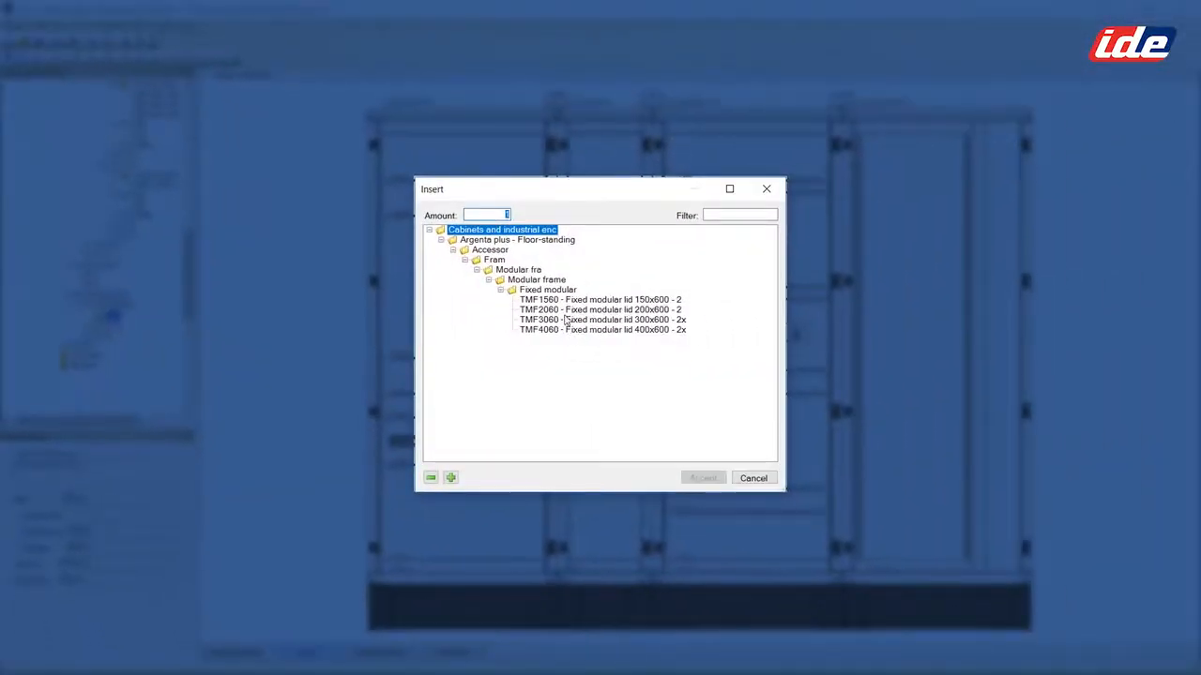
left_click(580, 310)
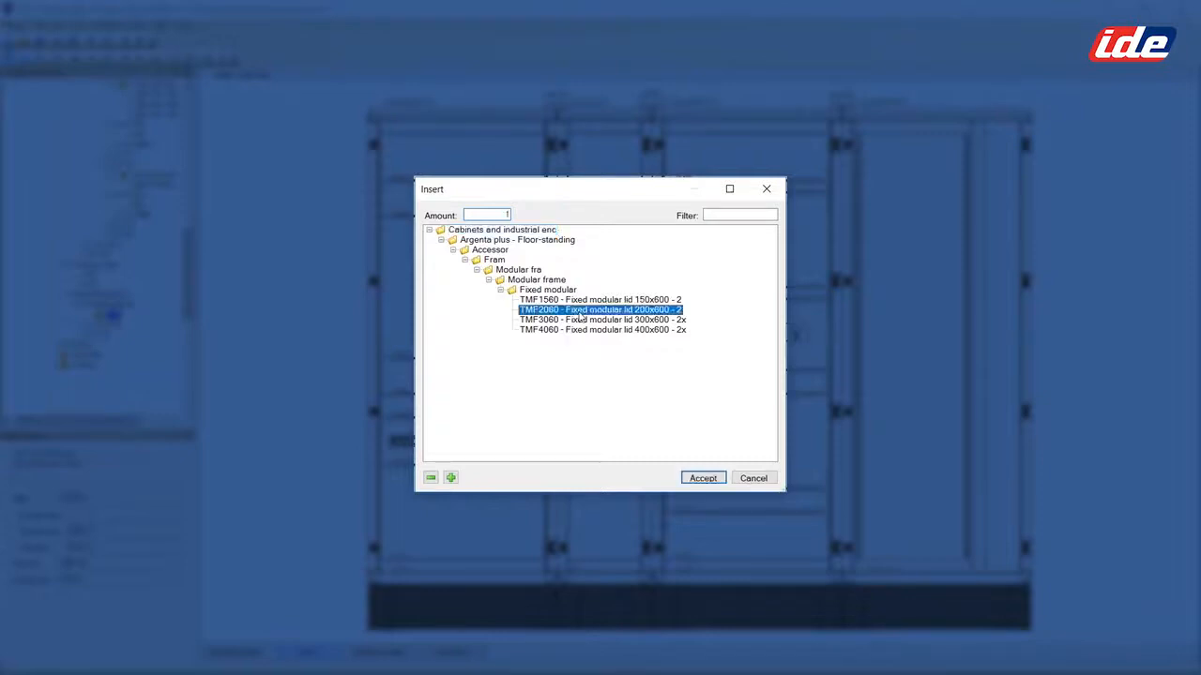
left_click_drag(510, 215, 495, 216)
type("4")
left_click(703, 479)
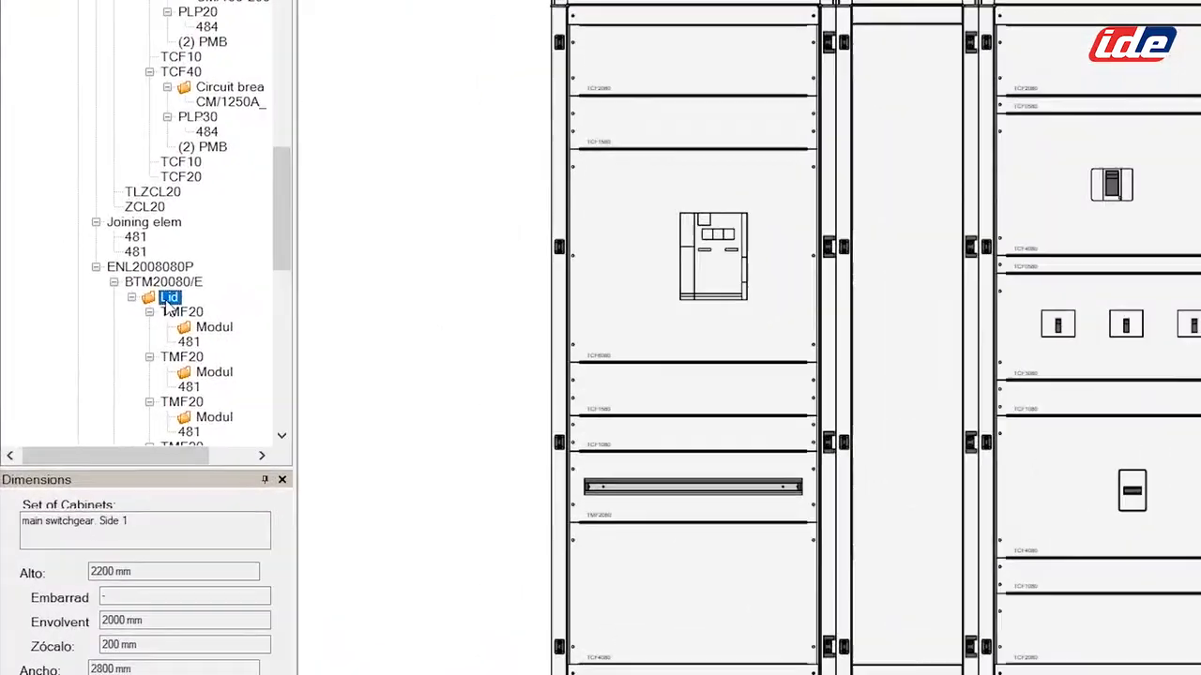
Add one TCF2060 fixed blind lid below the four modular lids of the partition-column cabinet.
right_click(112, 316)
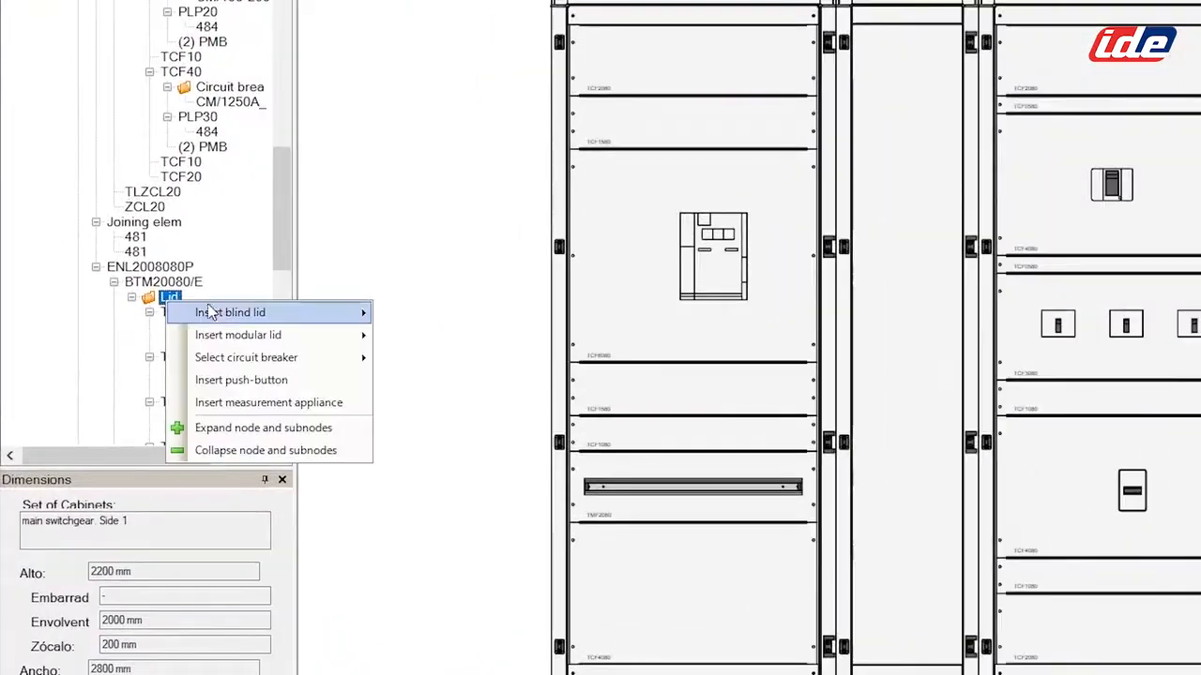
mouse_move(210, 313)
left_click(463, 317)
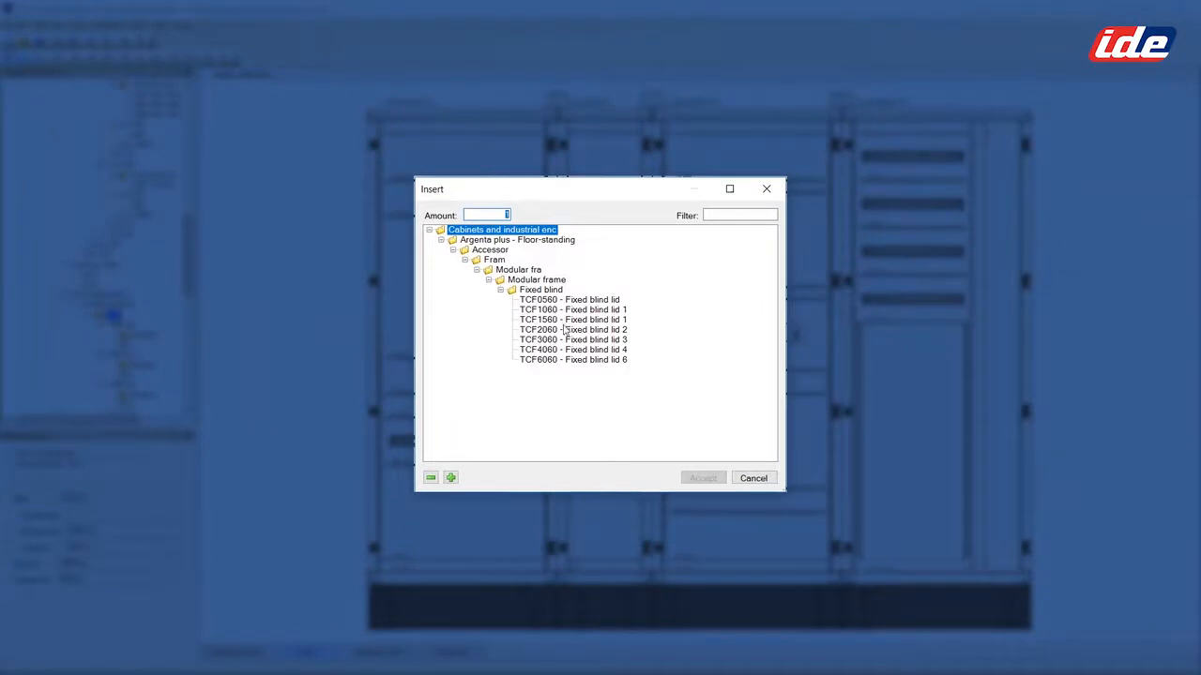
left_click(566, 334)
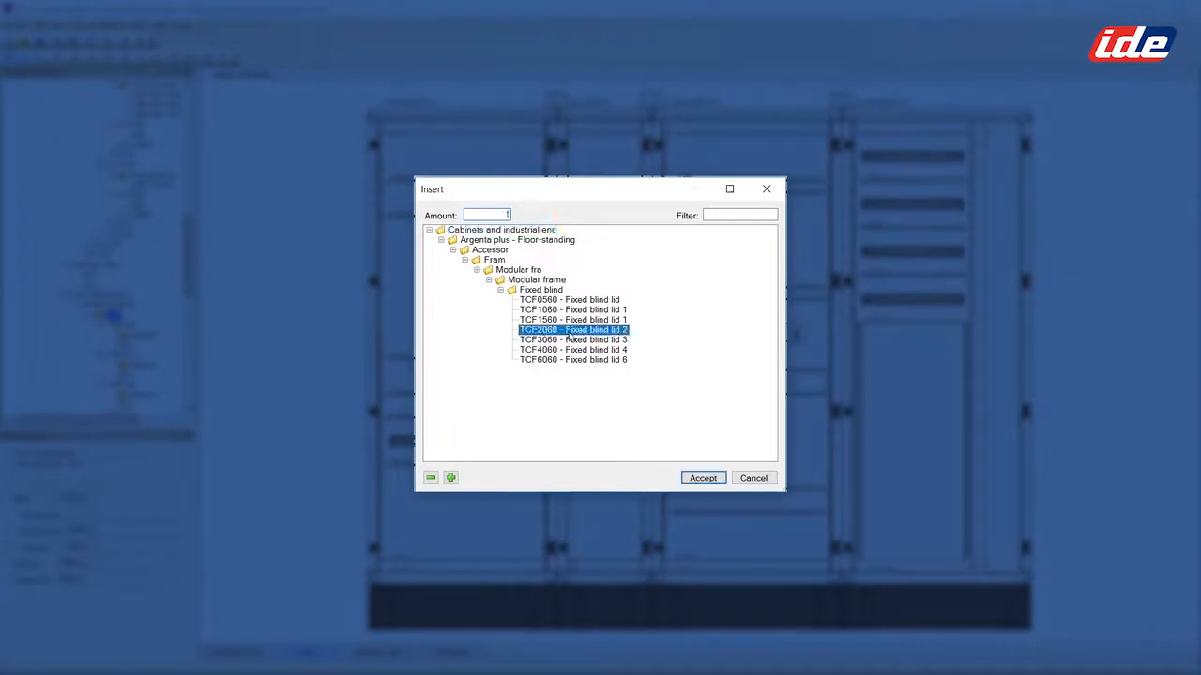
left_click(699, 479)
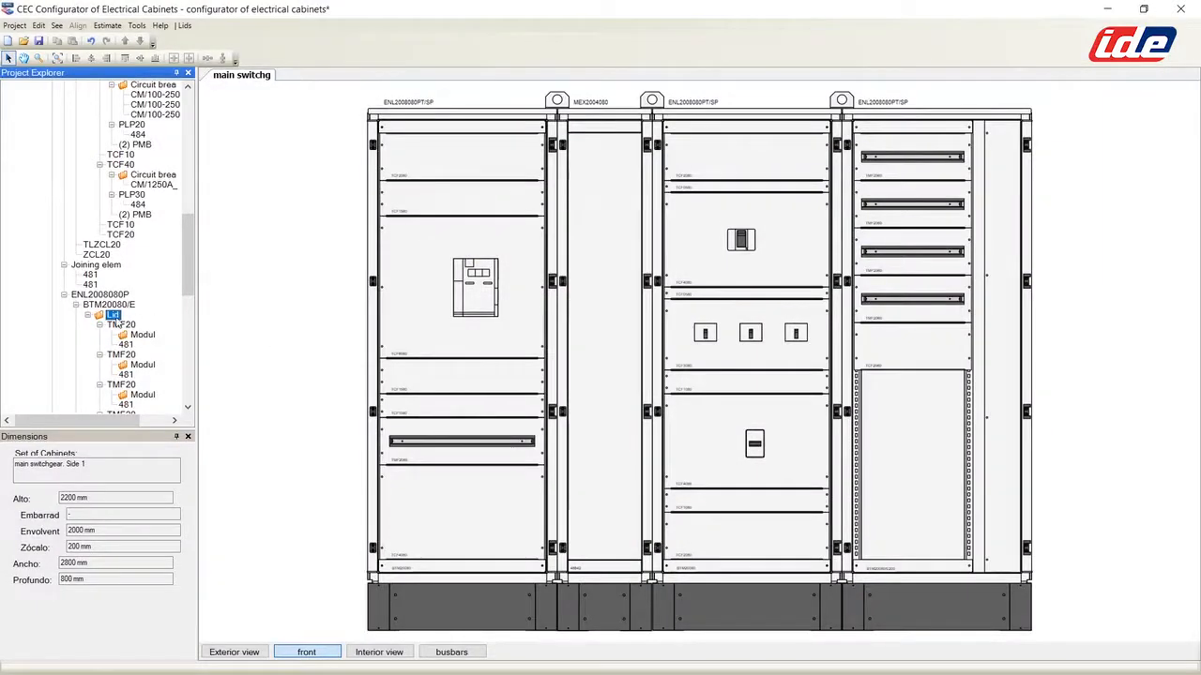
Add one TMF4060 fixed modular lid, 400x600, below the blind lid in the partition-column cabinet.
right_click(116, 318)
mouse_move(157, 340)
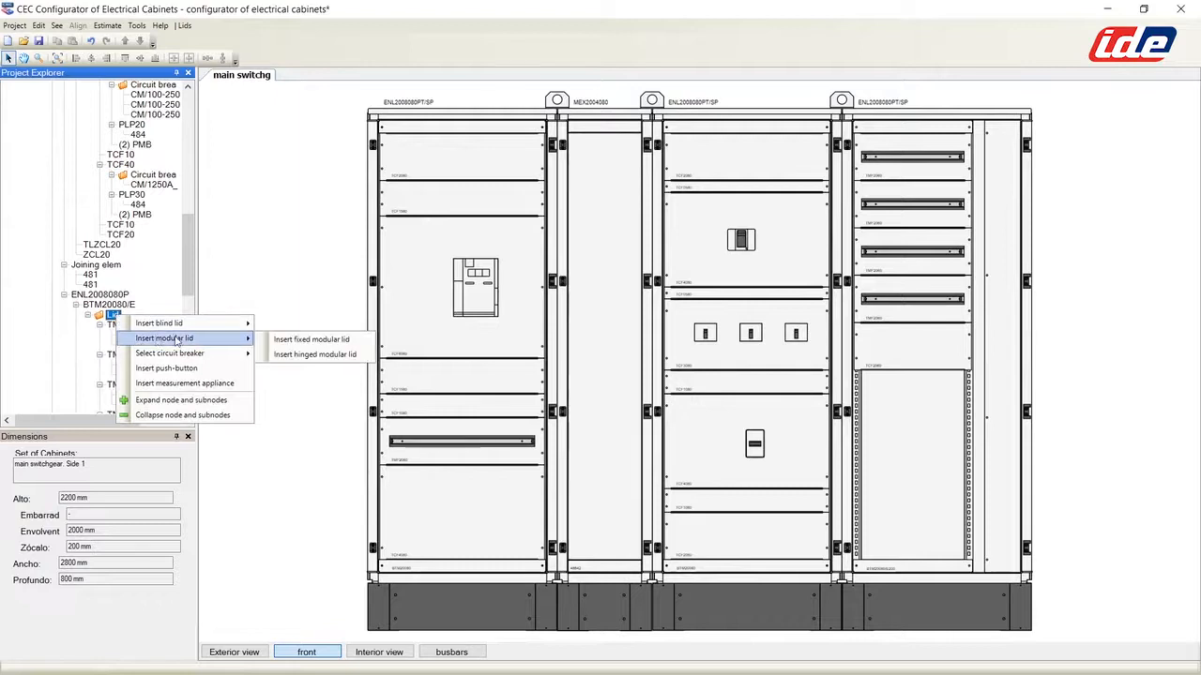
left_click(317, 339)
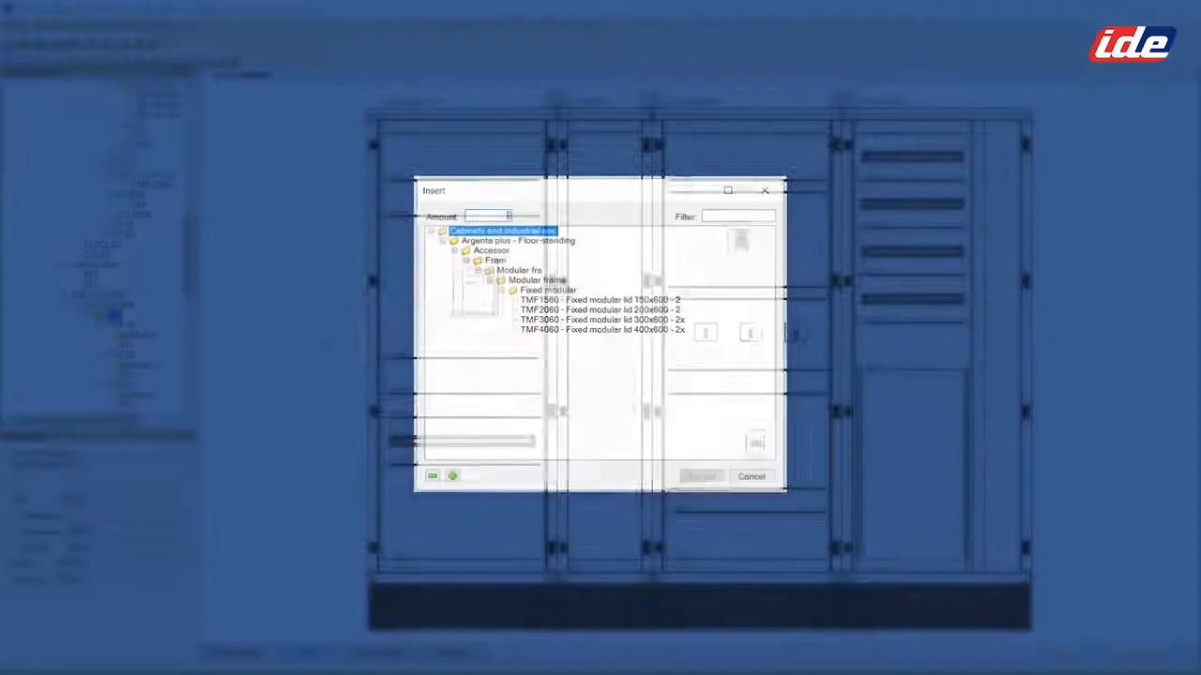
left_click(582, 330)
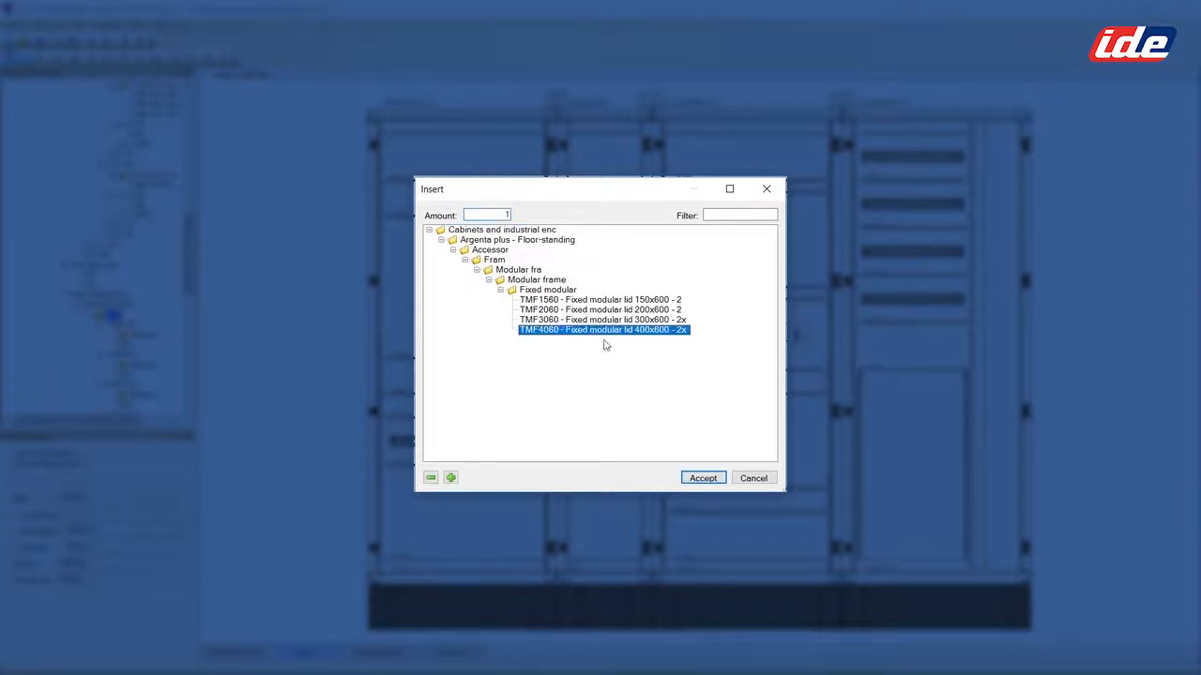
left_click(703, 478)
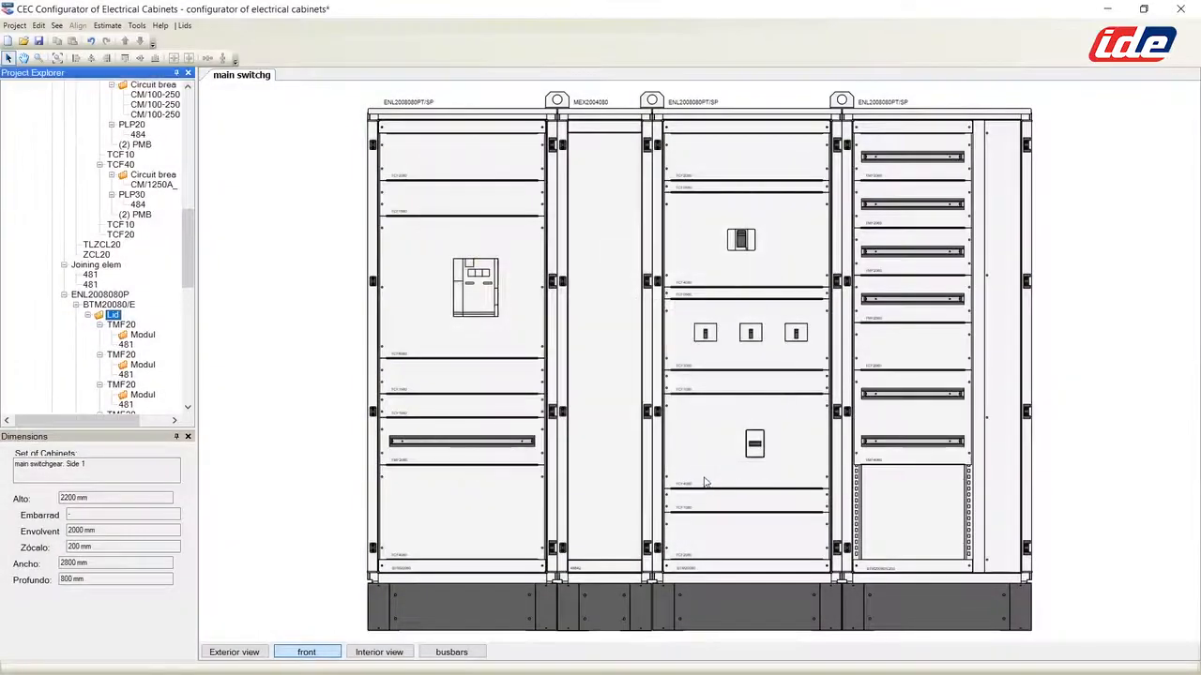
Add one TCF4060 fixed blind lid in the empty bottom space of the partition-column cabinet.
right_click(115, 316)
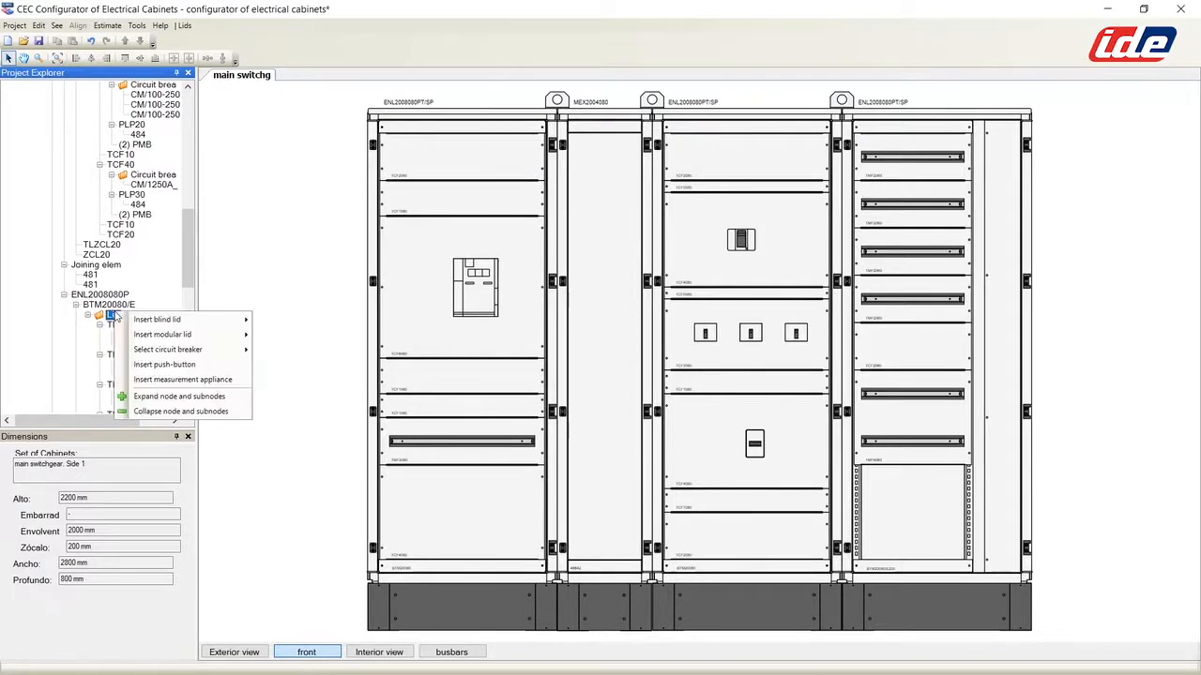
mouse_move(158, 321)
left_click(316, 322)
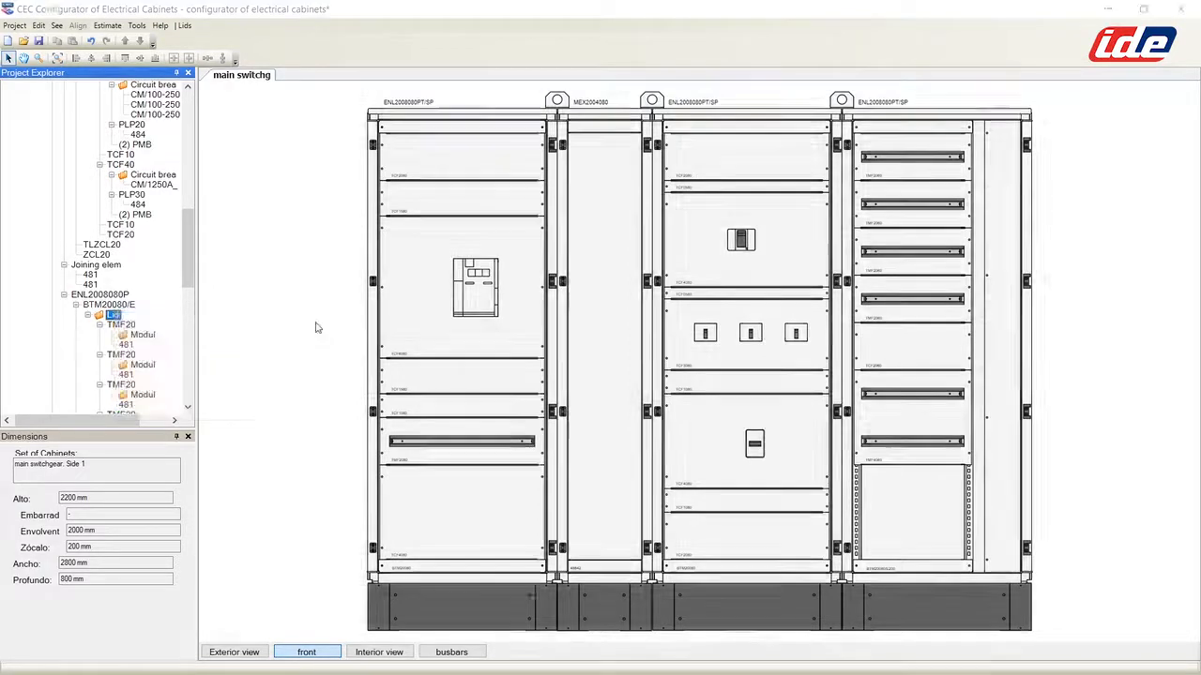
left_click(582, 351)
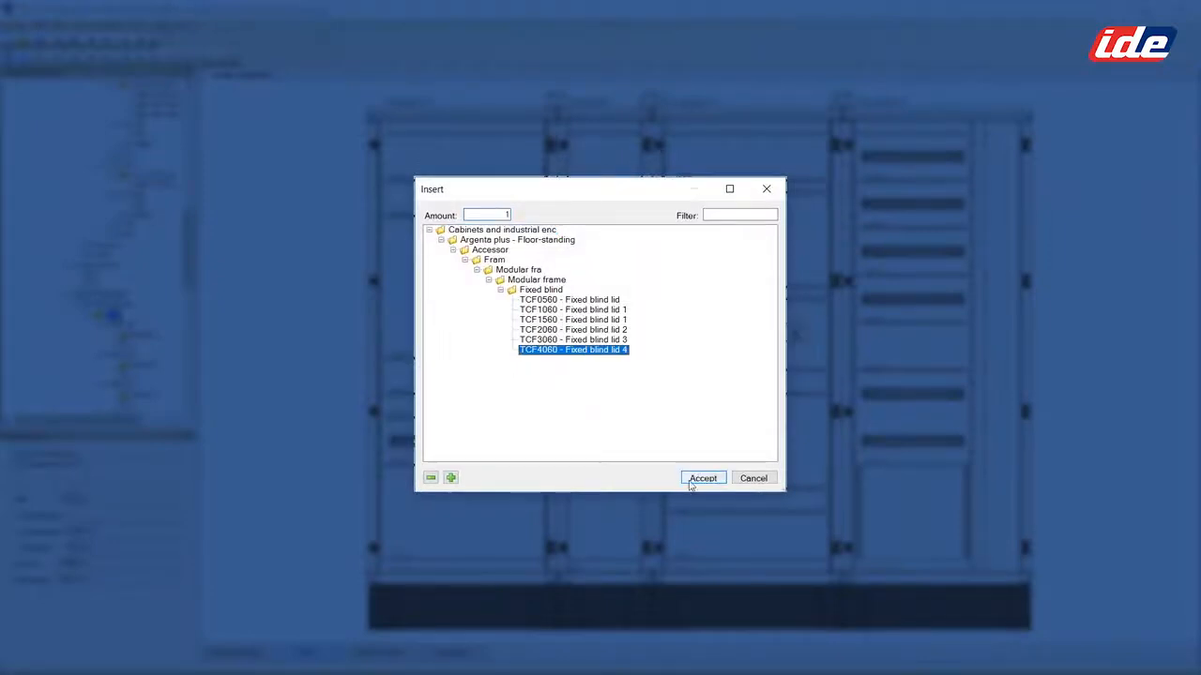
left_click(703, 479)
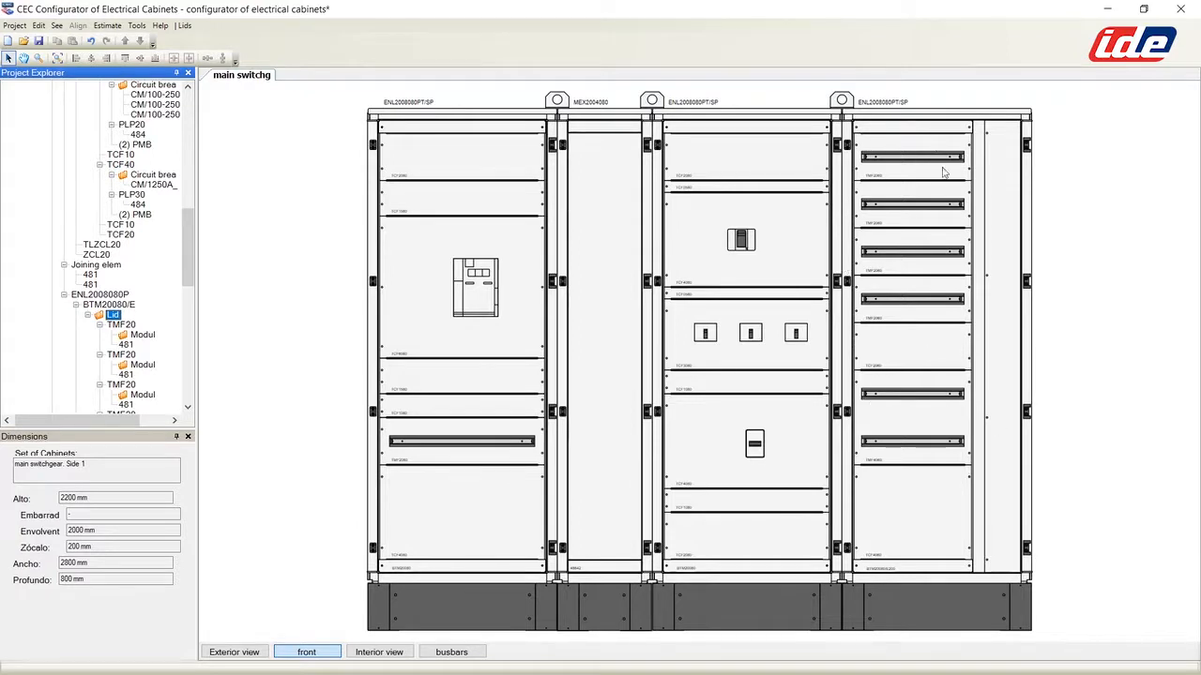
Copy the completed partition-column cabinet and paste the duplicate into the cabinets of Side 1.
left_click(915, 125)
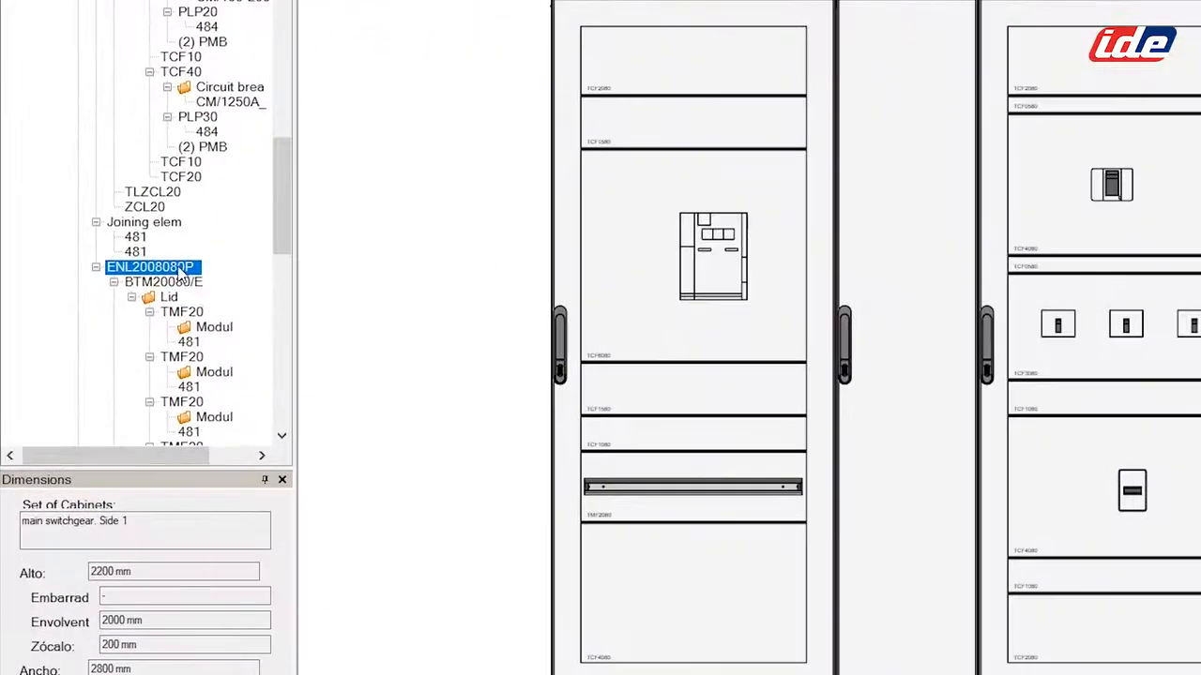
right_click(181, 271)
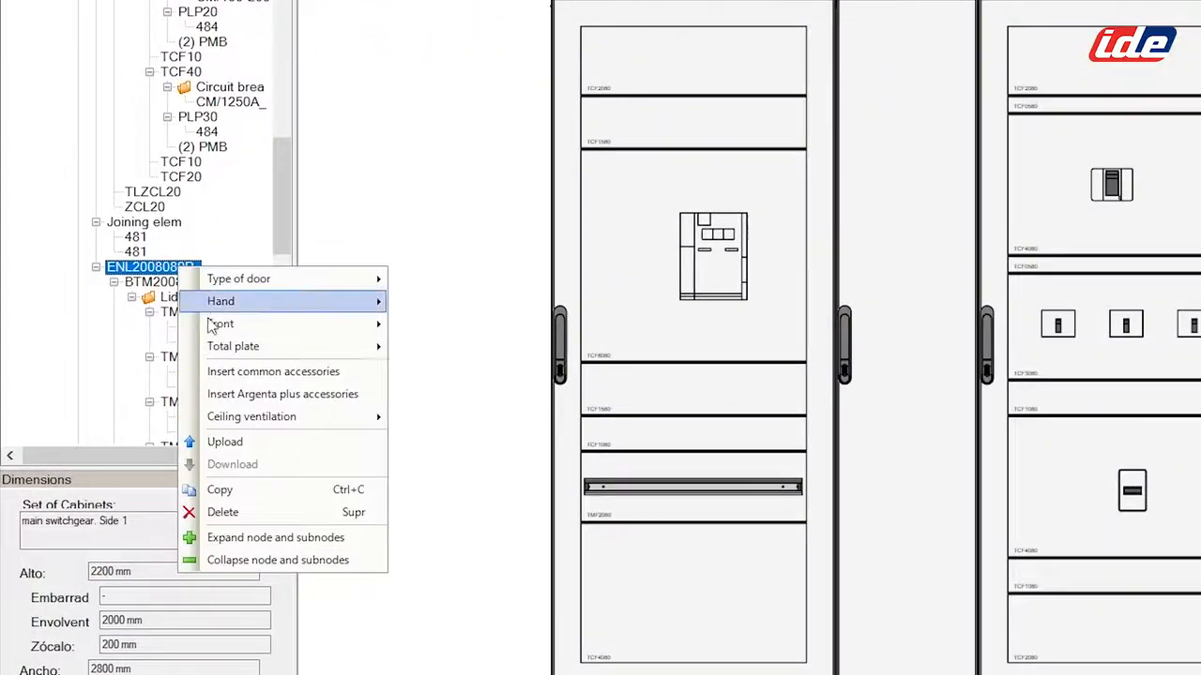
left_click(225, 489)
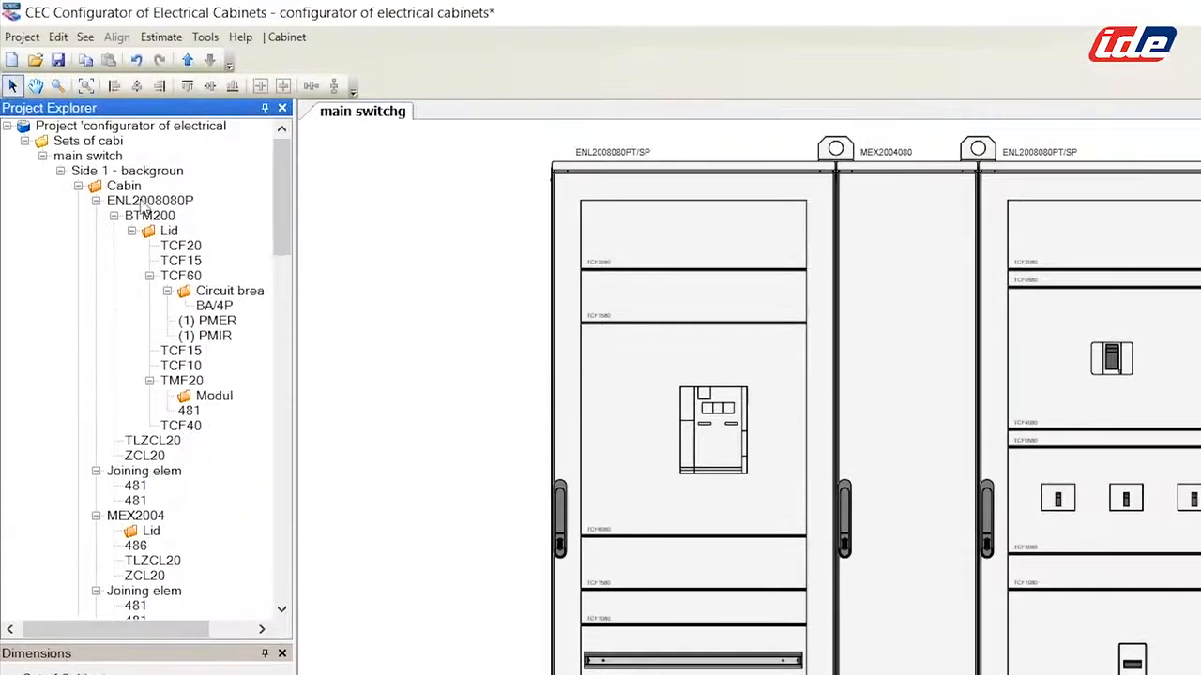
left_click(128, 152)
right_click(128, 189)
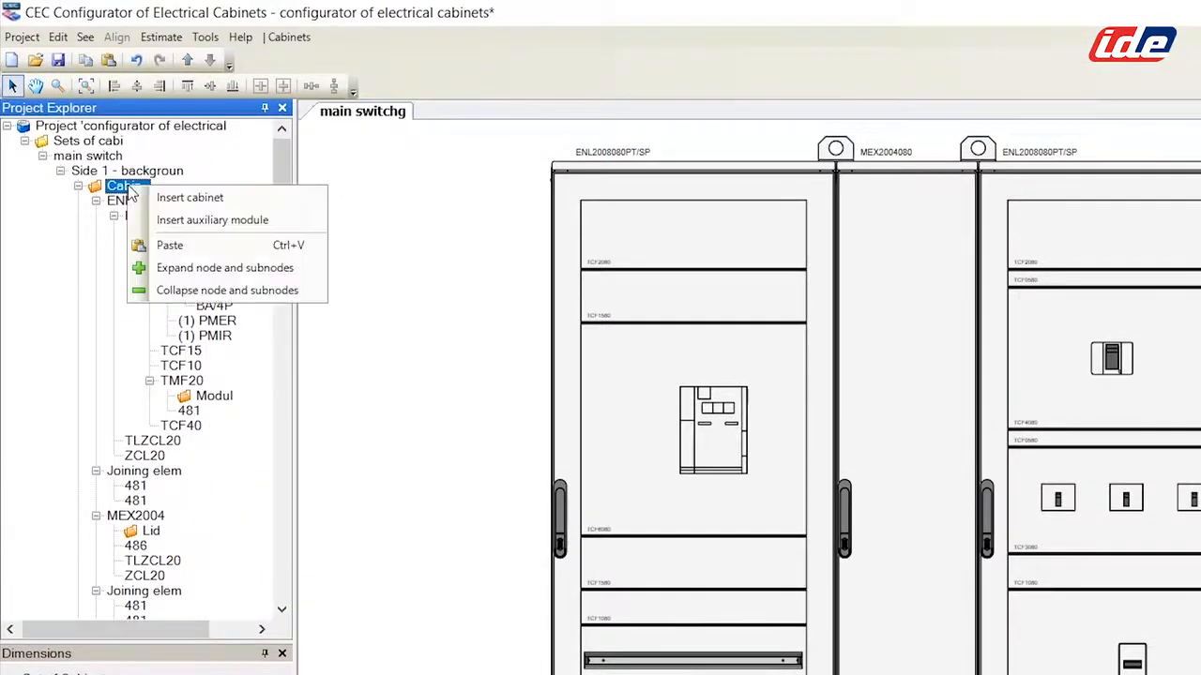
left_click(169, 244)
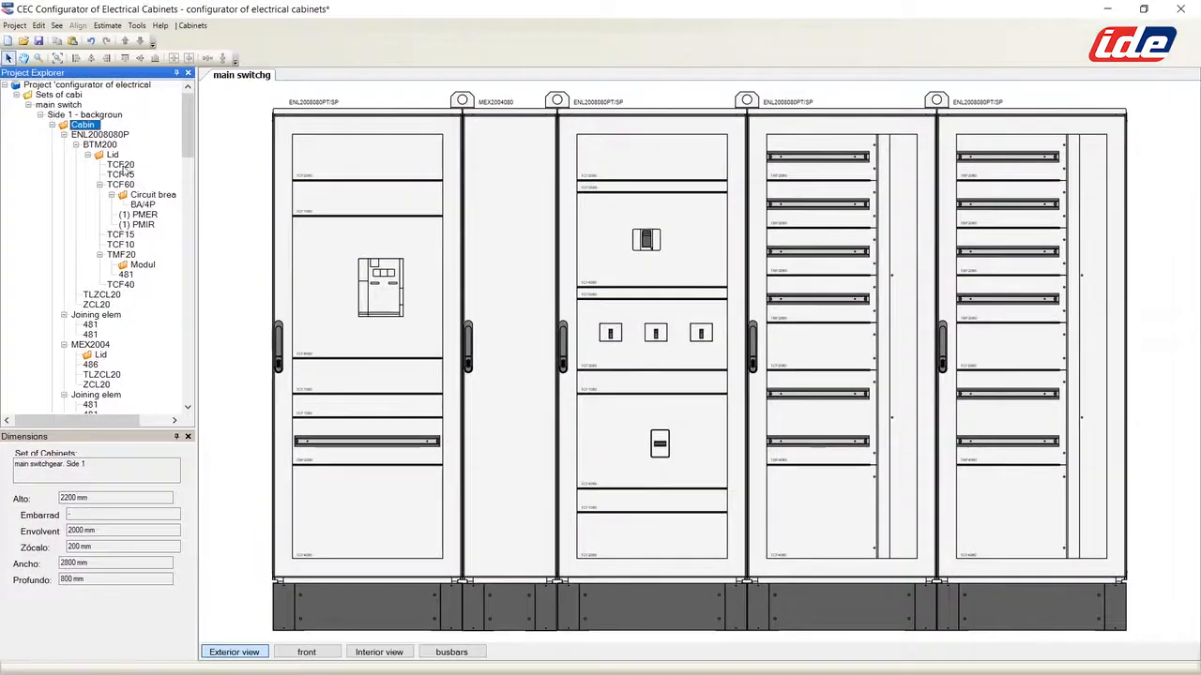